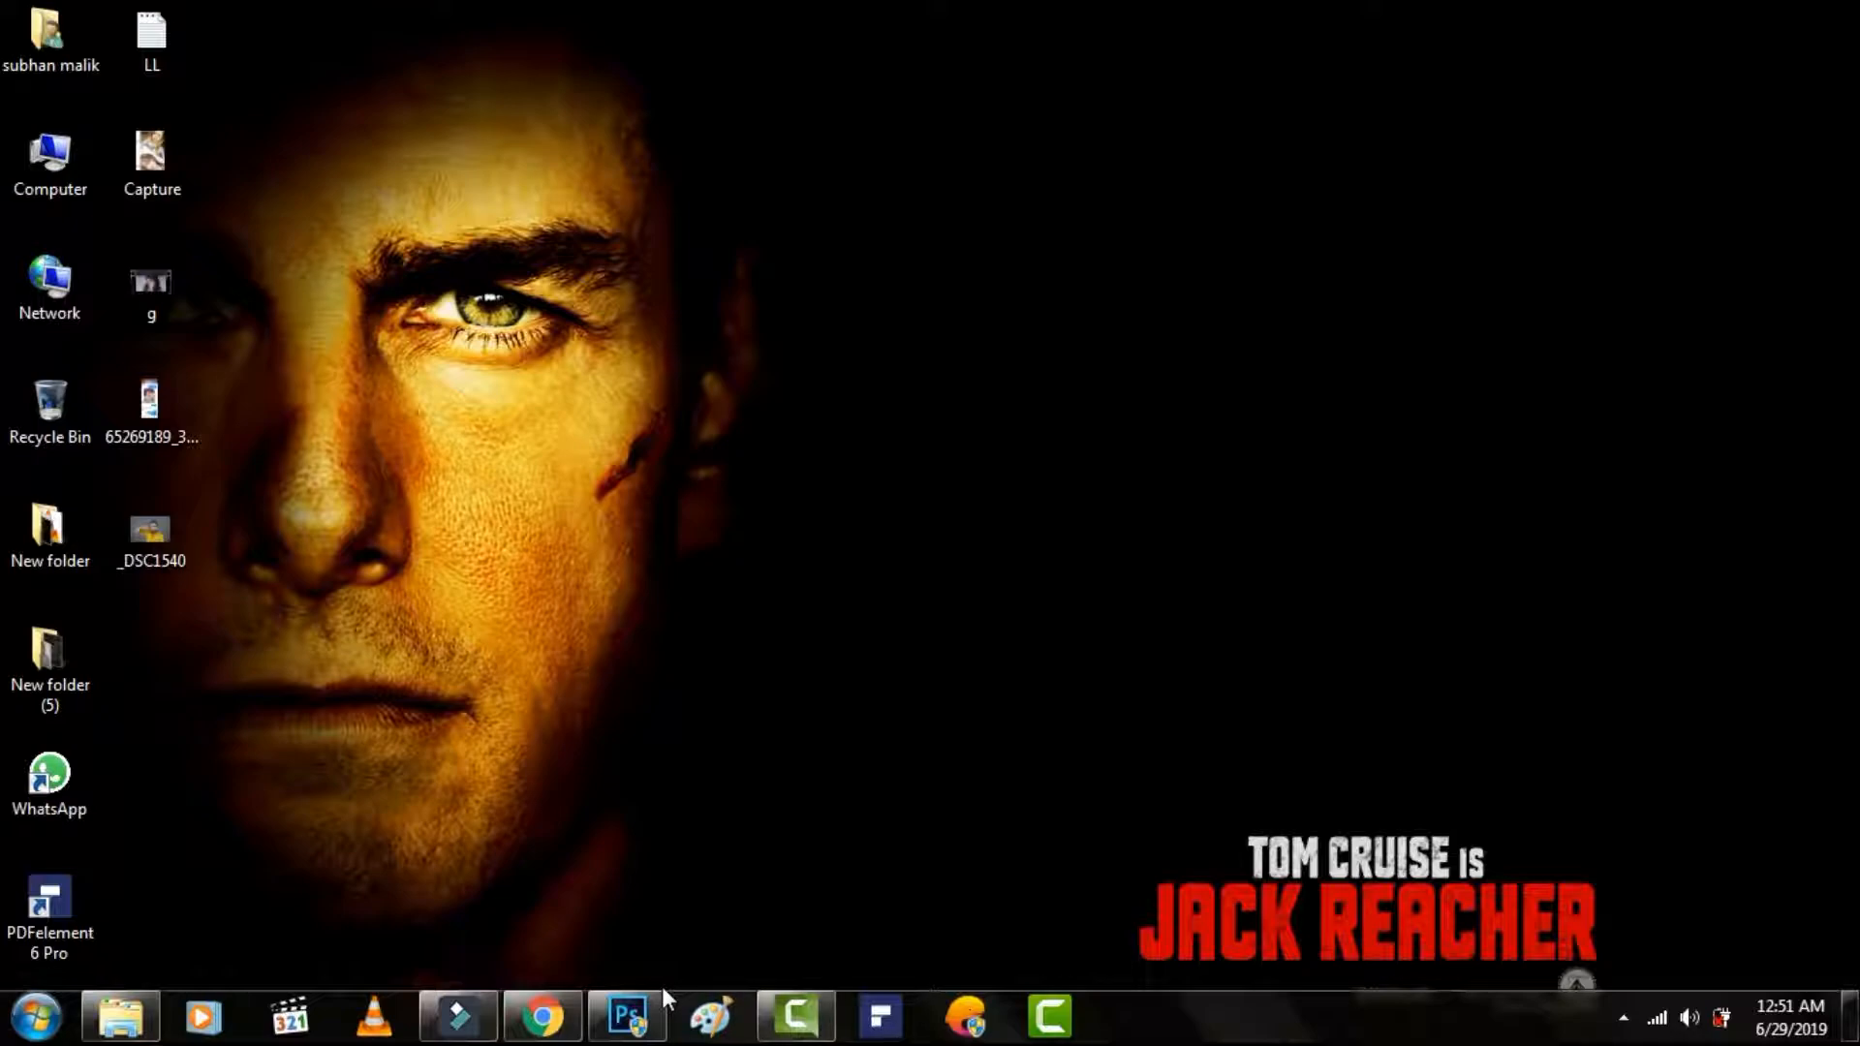
# Switch to Photoshop, where the _DSC1540.JPG portrait is open.
pyautogui.click(547, 1015)
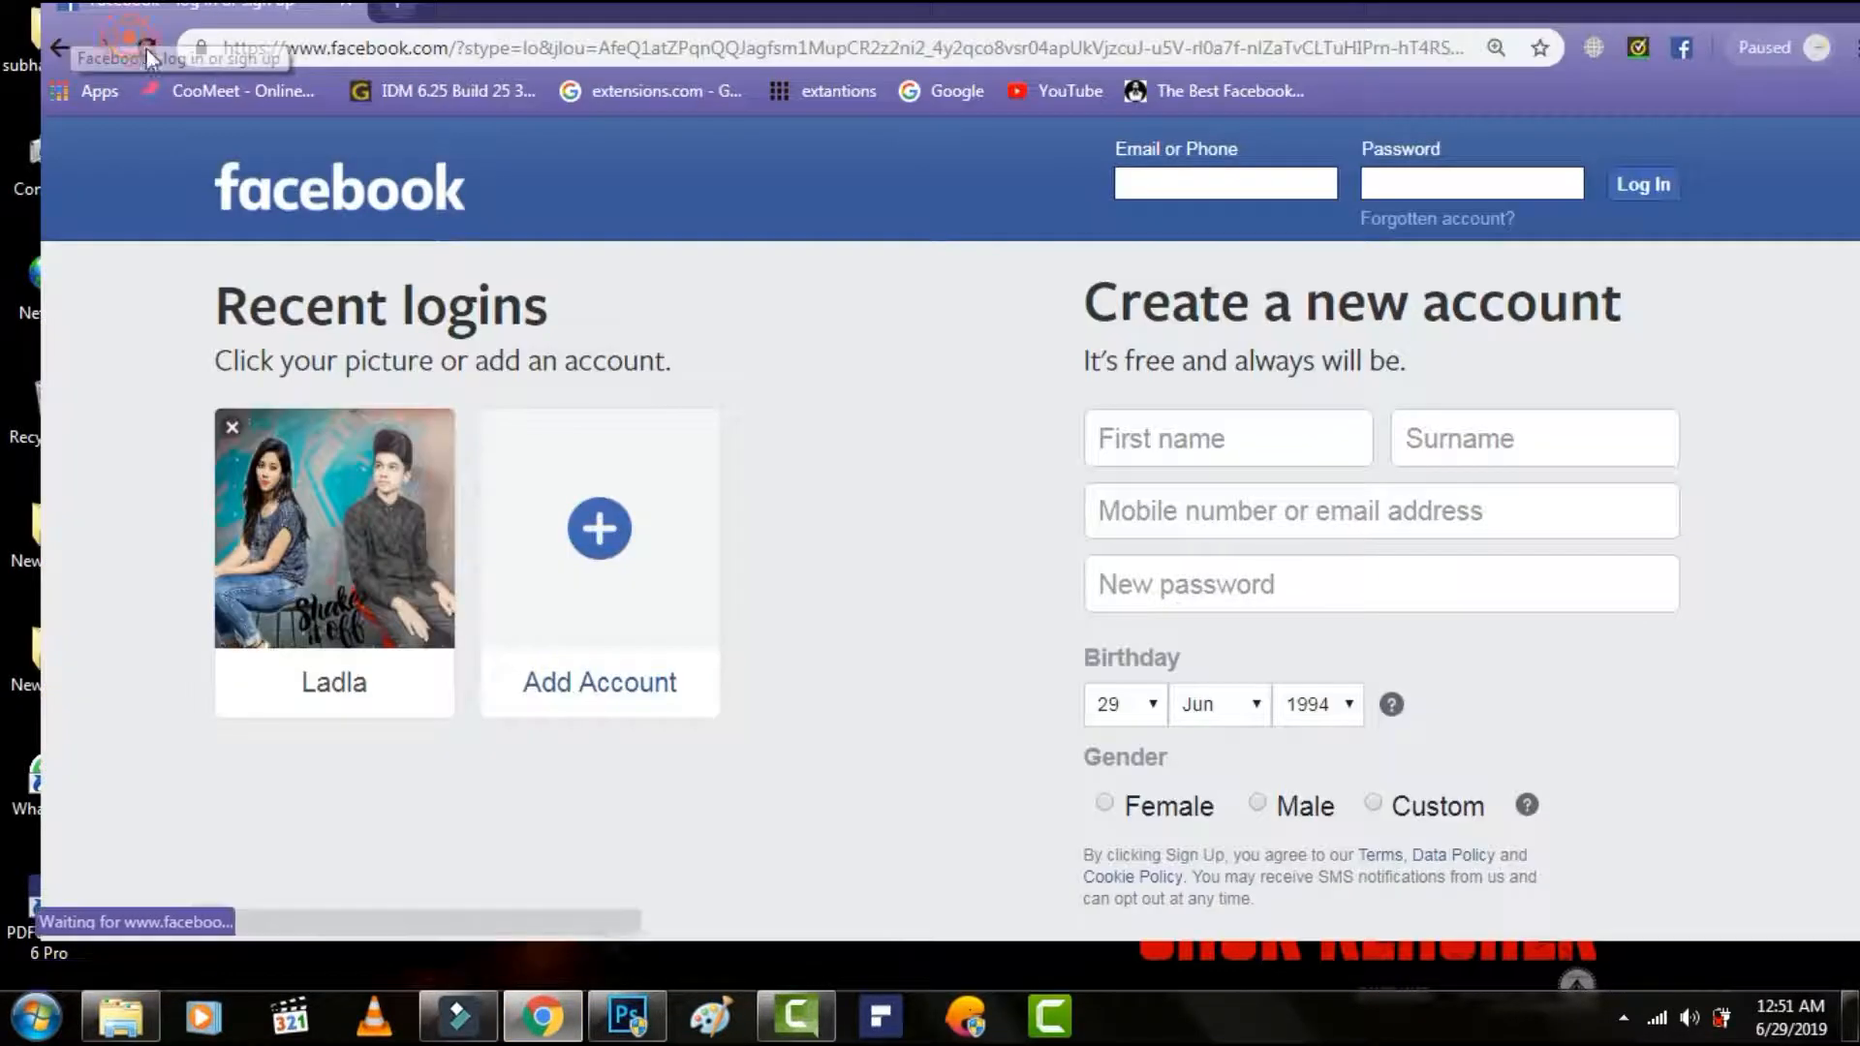
pyautogui.click(543, 1018)
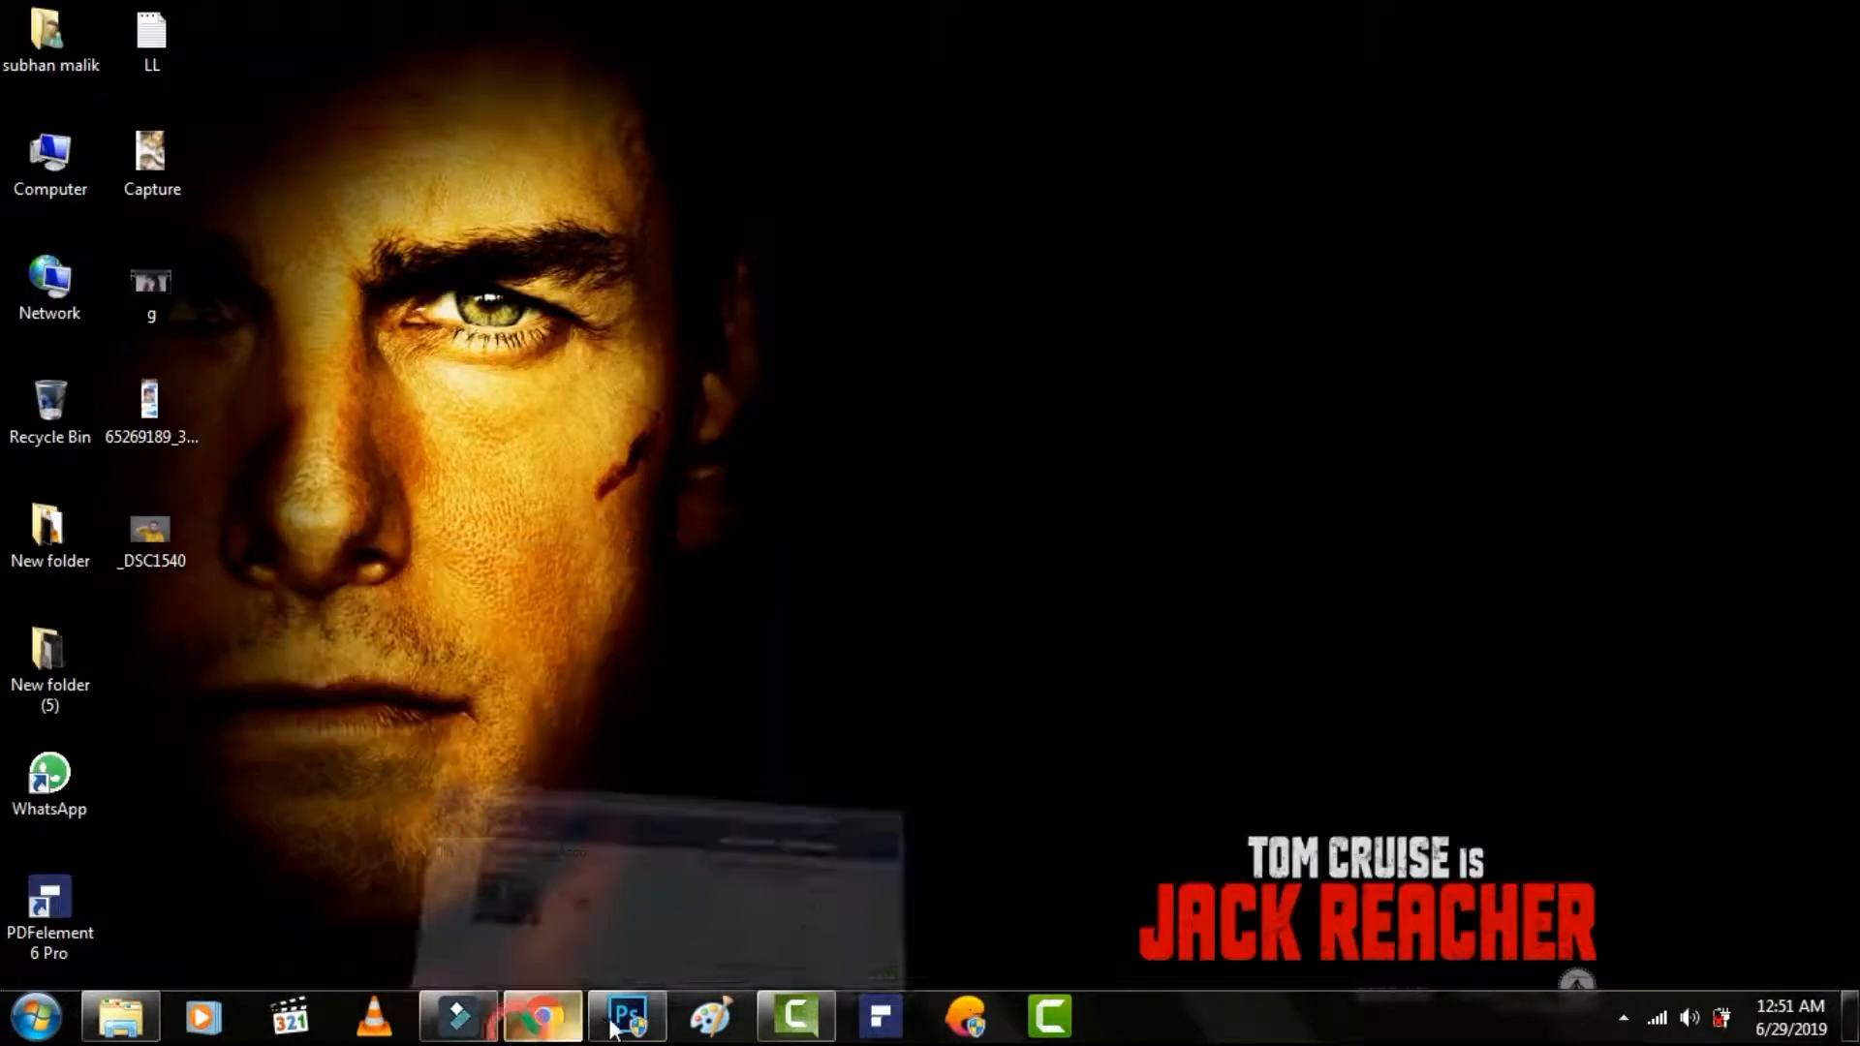
pyautogui.click(613, 1025)
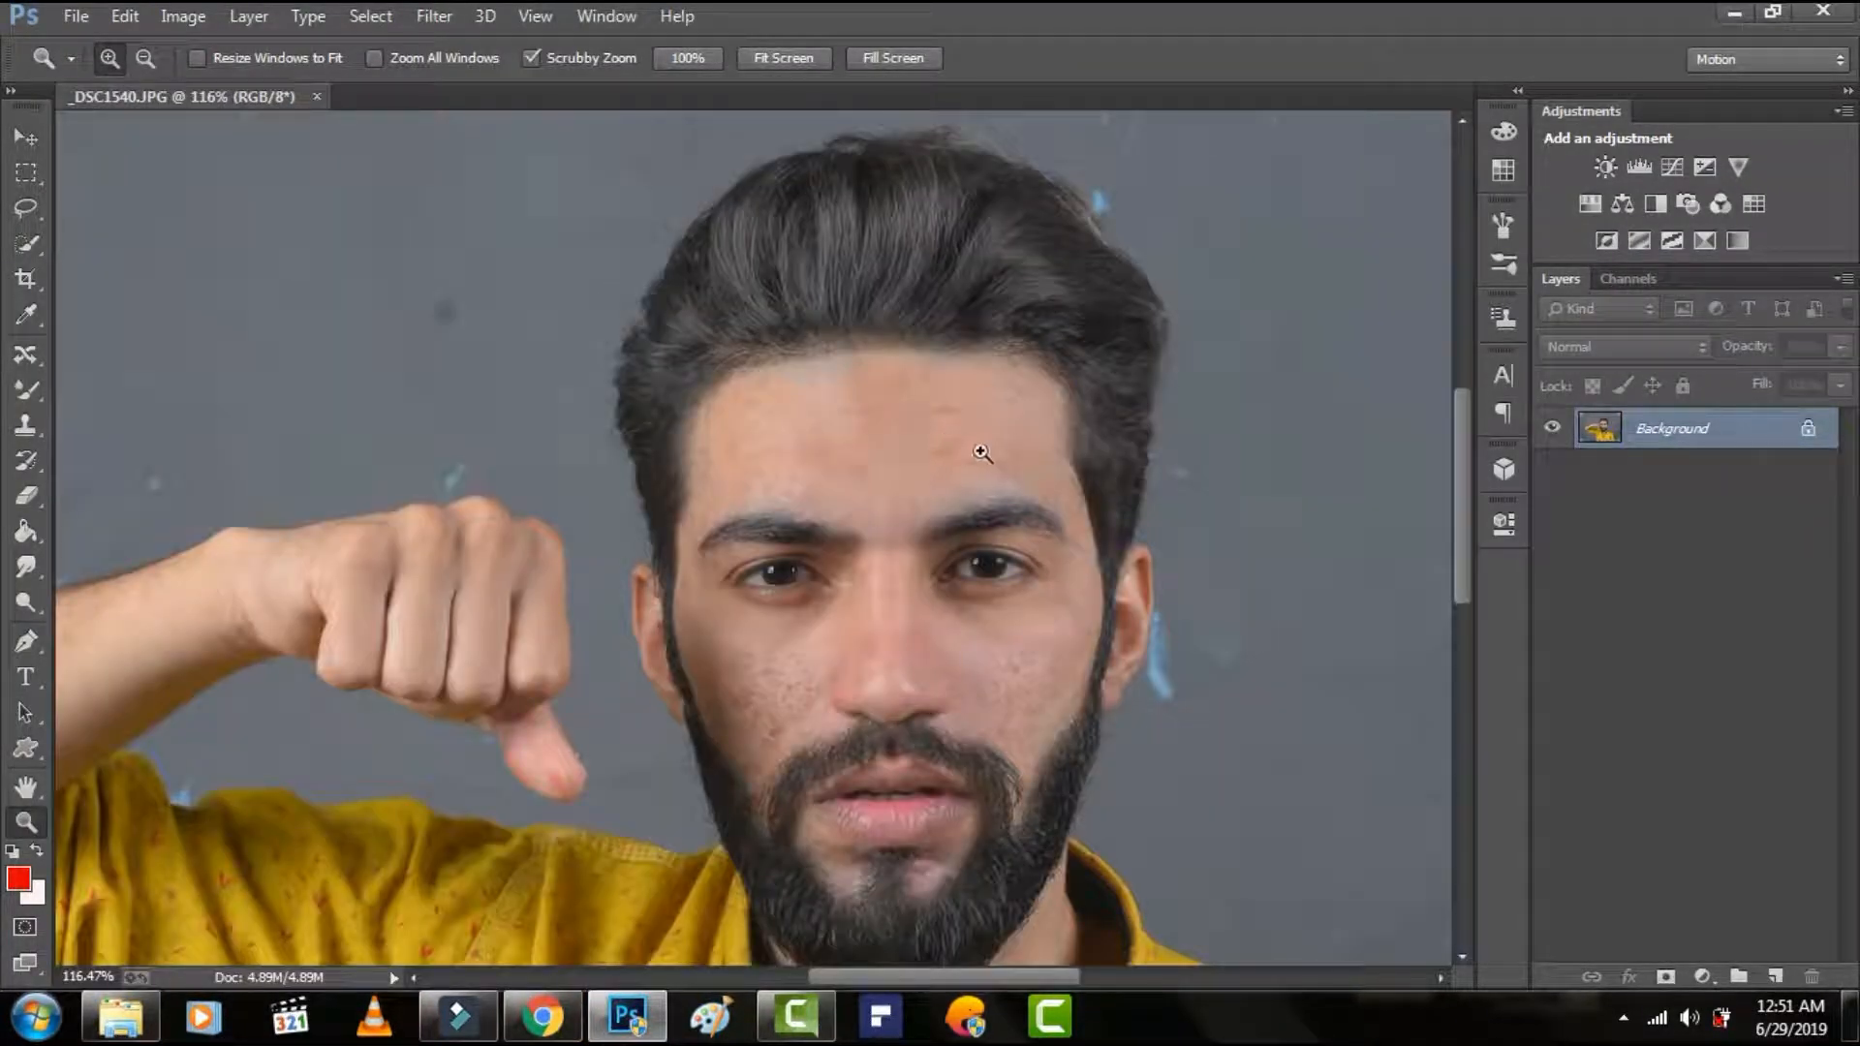
# Activate the Mixer Brush tool for retouching the man's face and set its brush size to 27 px.
pyautogui.moveTo(963, 424); pyautogui.dragTo(1024, 467)
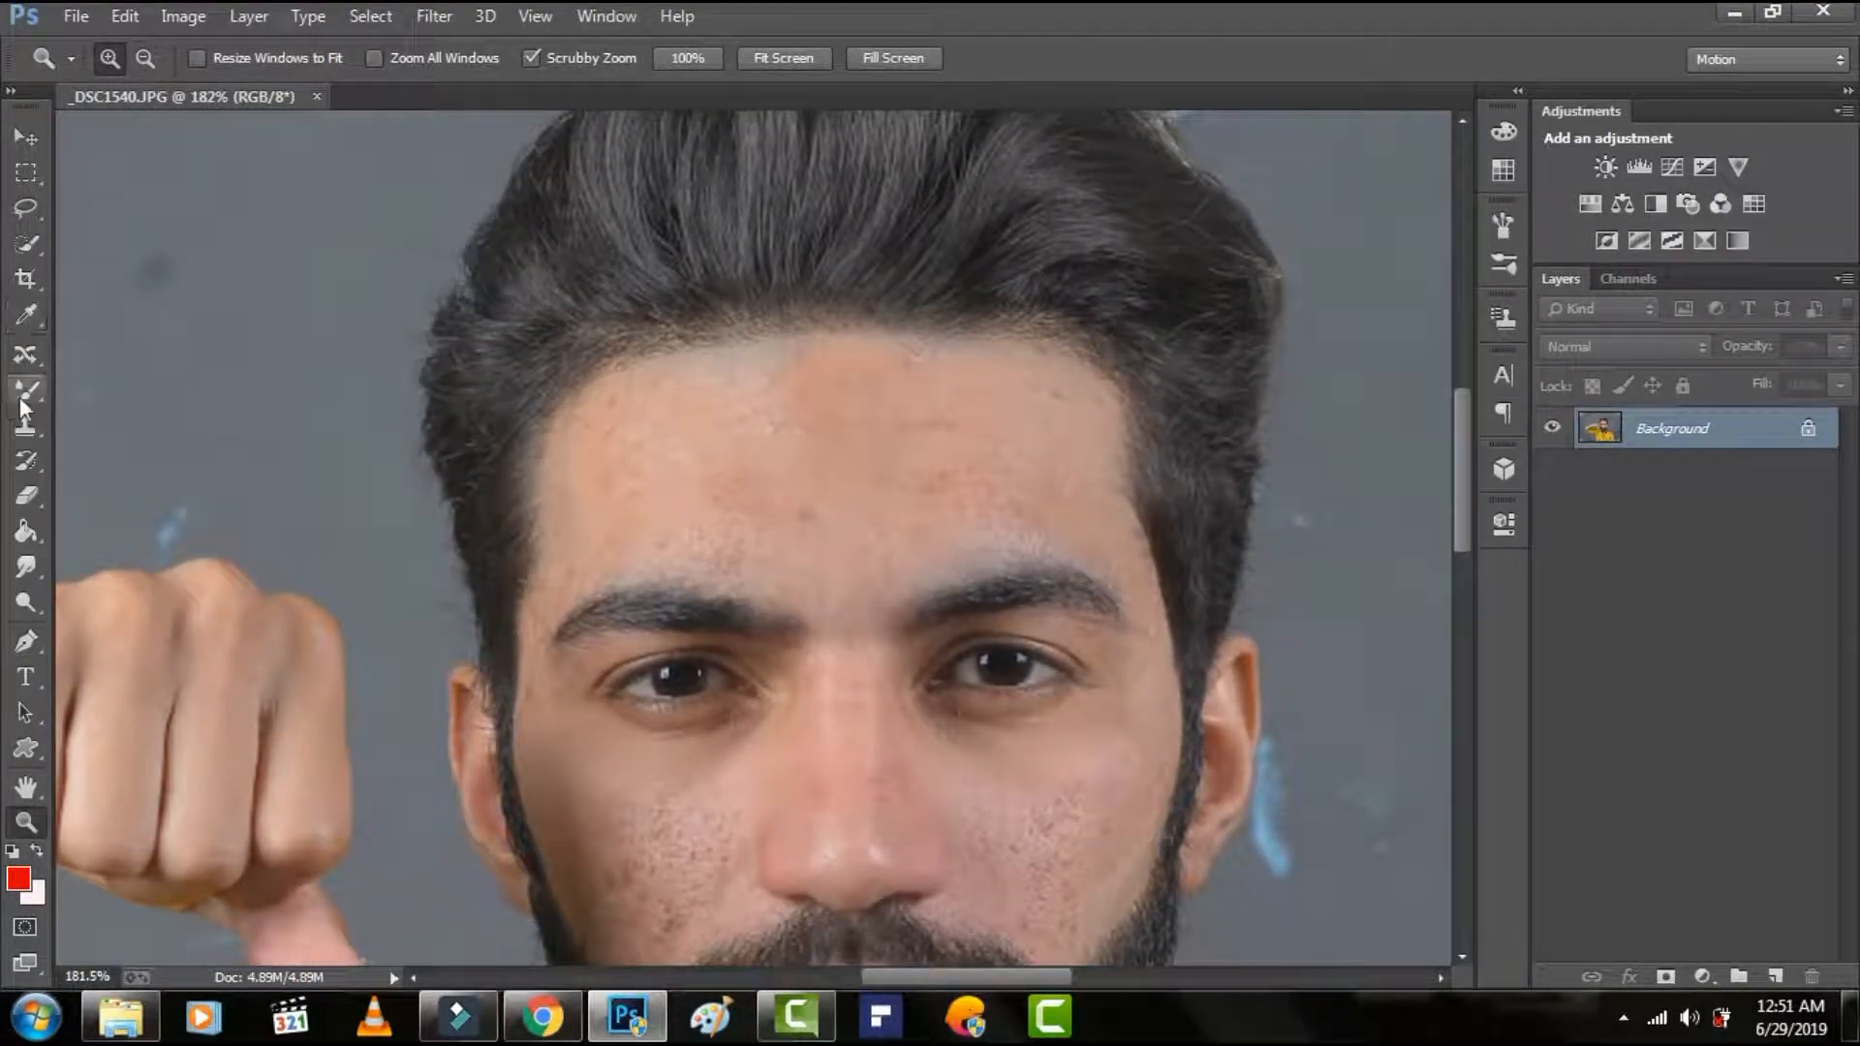
pyautogui.click(22, 395)
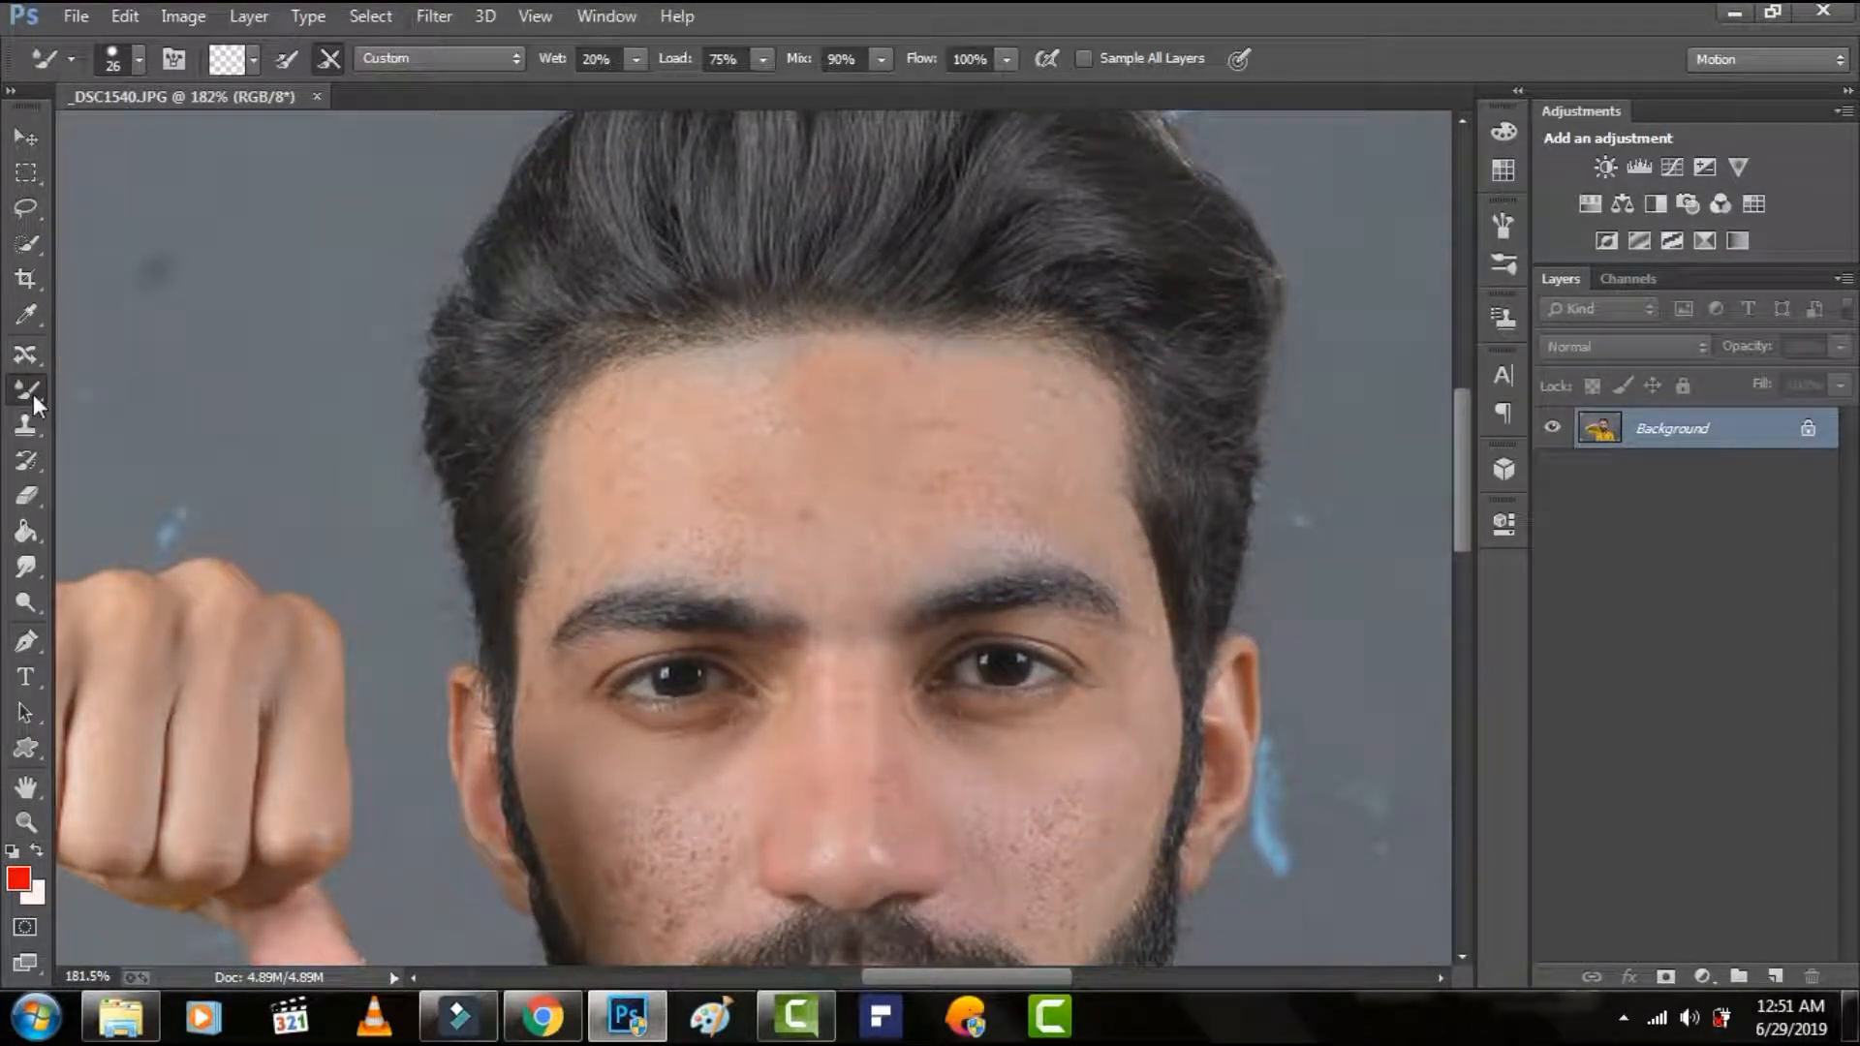
pyautogui.rightClick(33, 394)
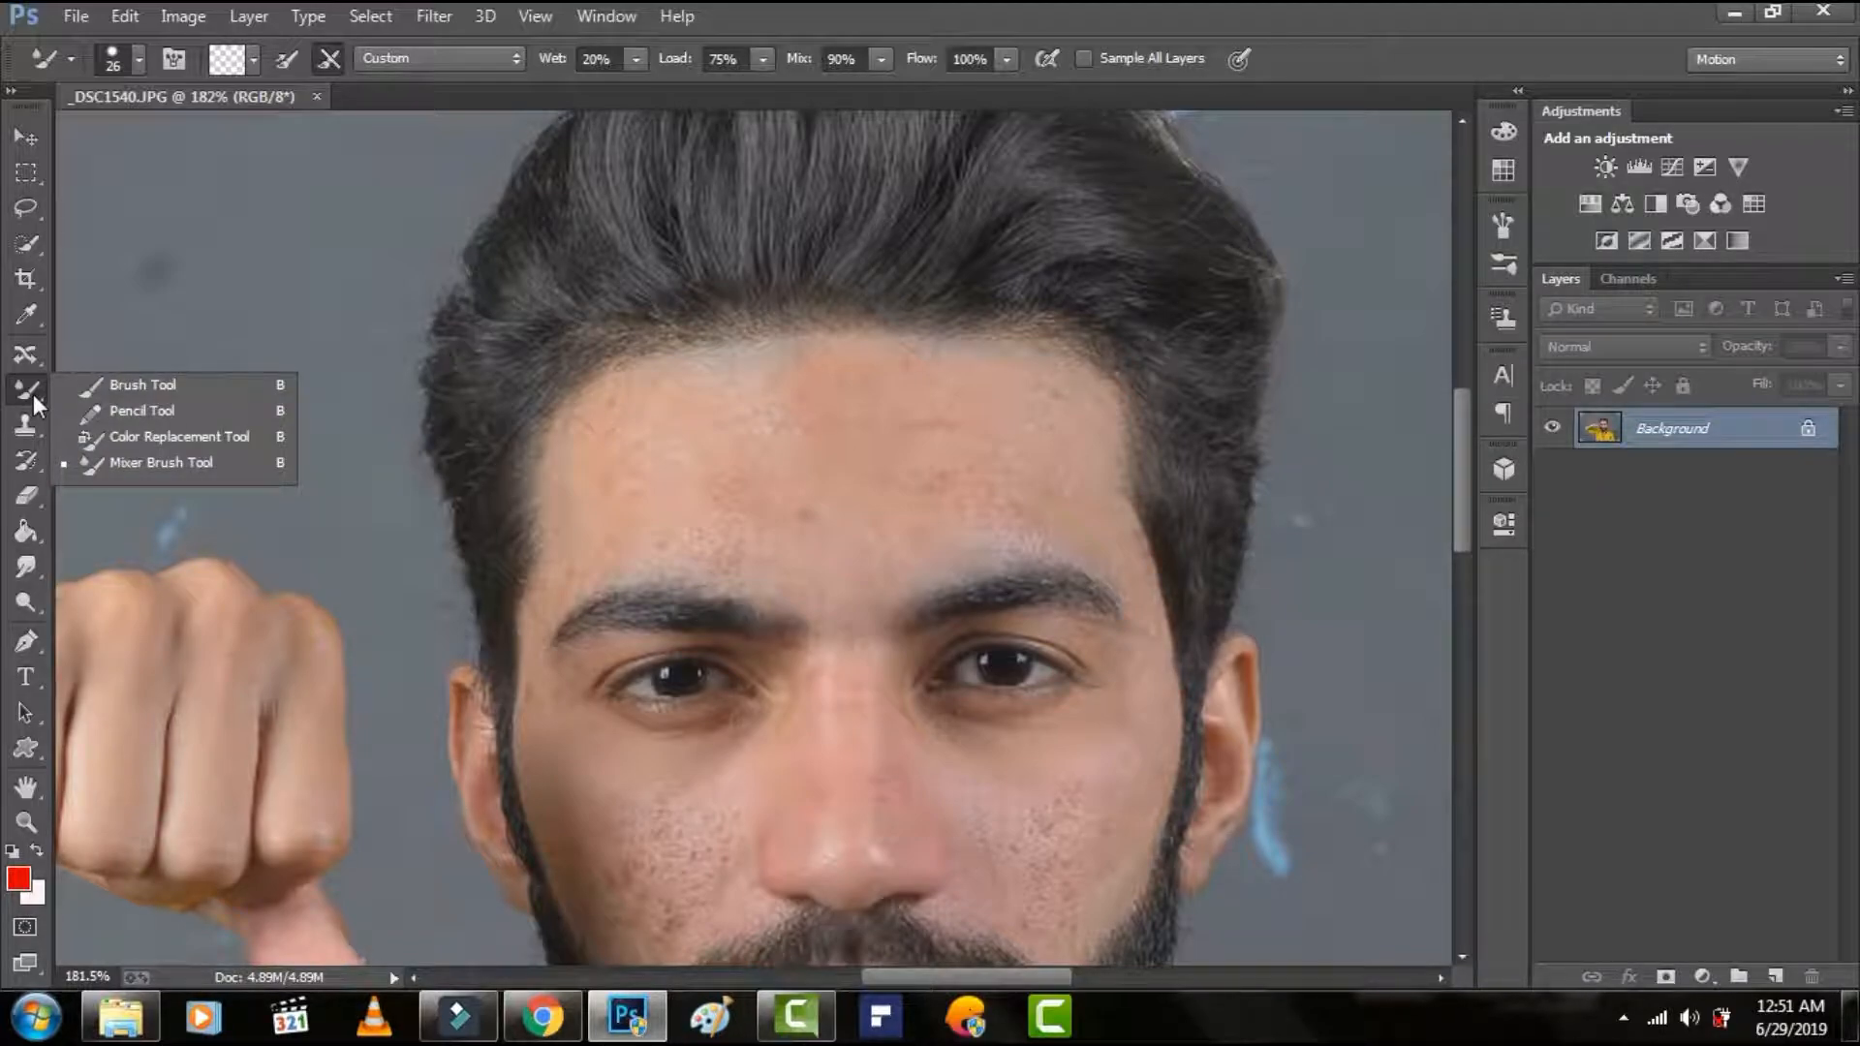
pyautogui.click(33, 393)
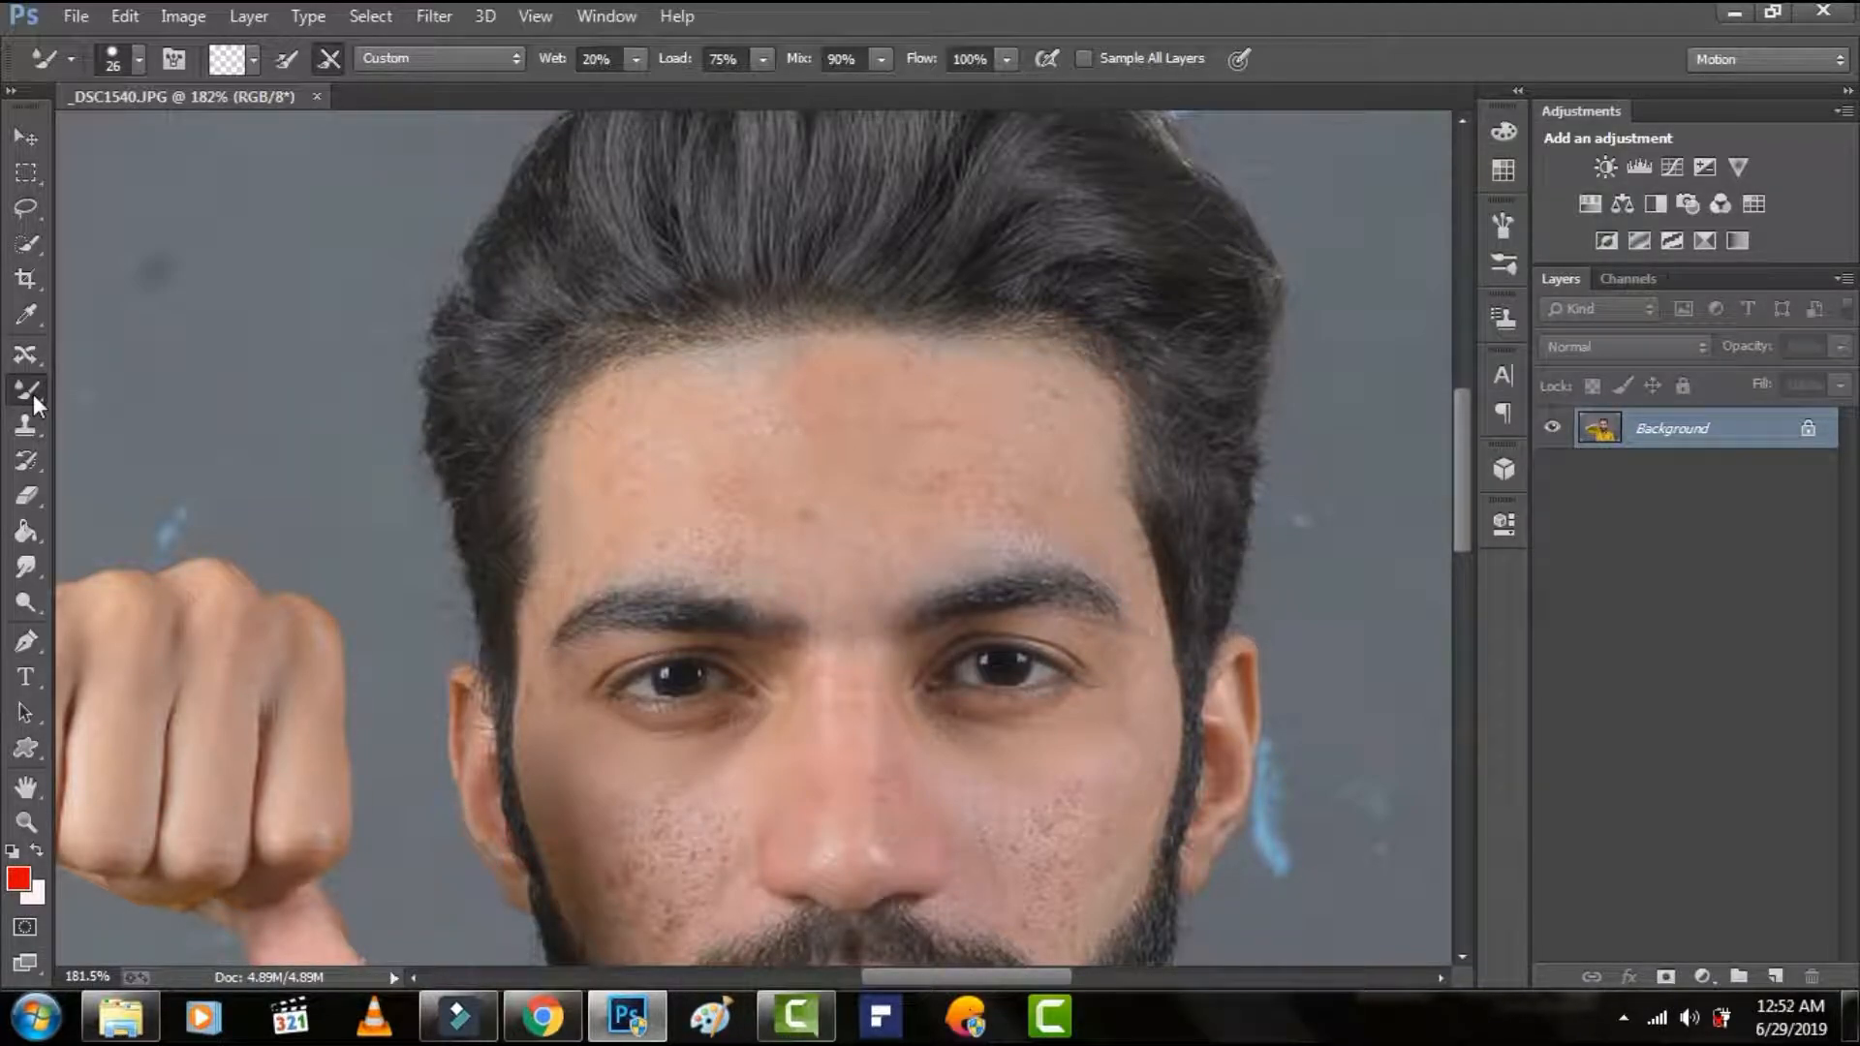
pyautogui.rightClick(679, 446)
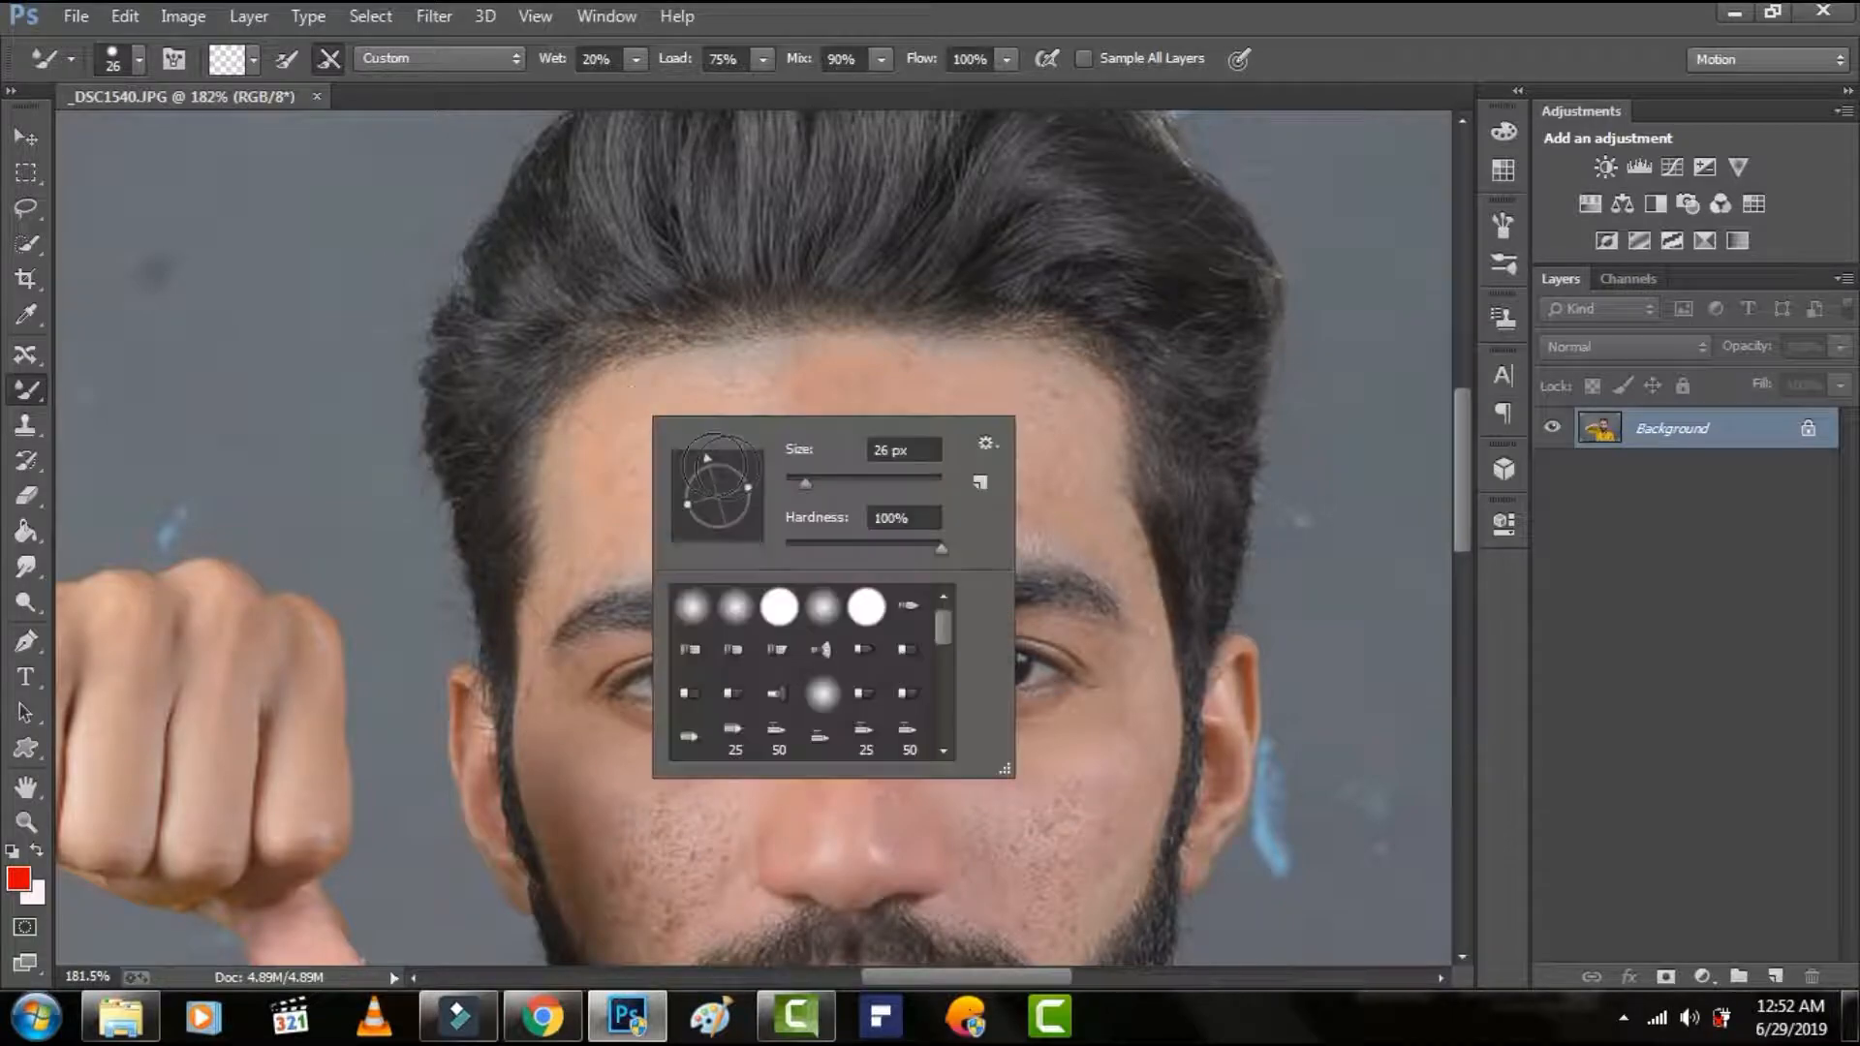
pyautogui.click(806, 482)
# Smooth the skin on the left part of the man's forehead, from the hairline down to the eyebrow.
pyautogui.moveTo(614, 428)
pyautogui.mouseDown()
pyautogui.moveTo(599, 423)
pyautogui.moveTo(569, 511)
pyautogui.moveTo(582, 478)
pyautogui.mouseUp()
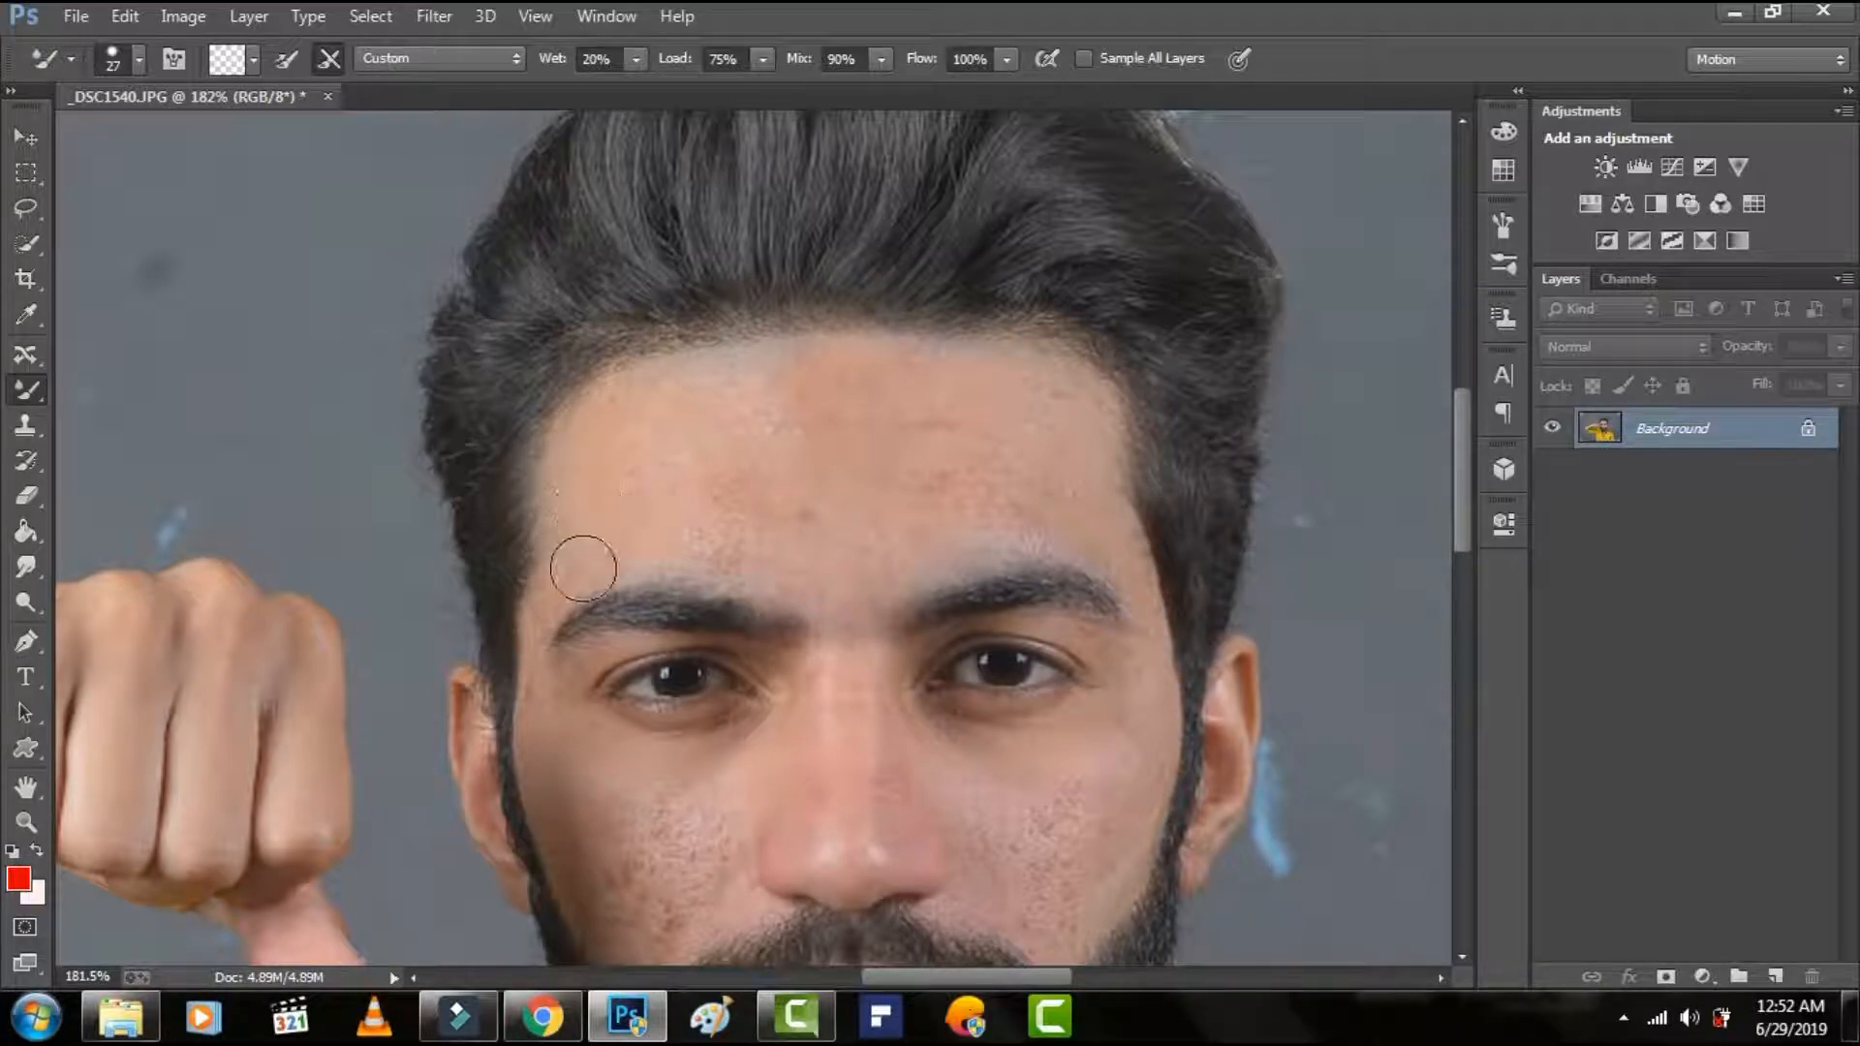
pyautogui.moveTo(681, 394); pyautogui.dragTo(639, 419)
pyautogui.moveTo(627, 457)
pyautogui.mouseDown()
pyautogui.moveTo(657, 405)
pyautogui.moveTo(590, 437)
pyautogui.moveTo(635, 445)
pyautogui.moveTo(655, 427)
pyautogui.moveTo(608, 553)
pyautogui.mouseUp()
pyautogui.moveTo(735, 419)
pyautogui.mouseDown()
pyautogui.moveTo(747, 387)
pyautogui.moveTo(697, 423)
pyautogui.moveTo(689, 378)
pyautogui.moveTo(730, 377)
pyautogui.moveTo(681, 498)
pyautogui.moveTo(707, 432)
pyautogui.moveTo(674, 478)
pyautogui.mouseUp()
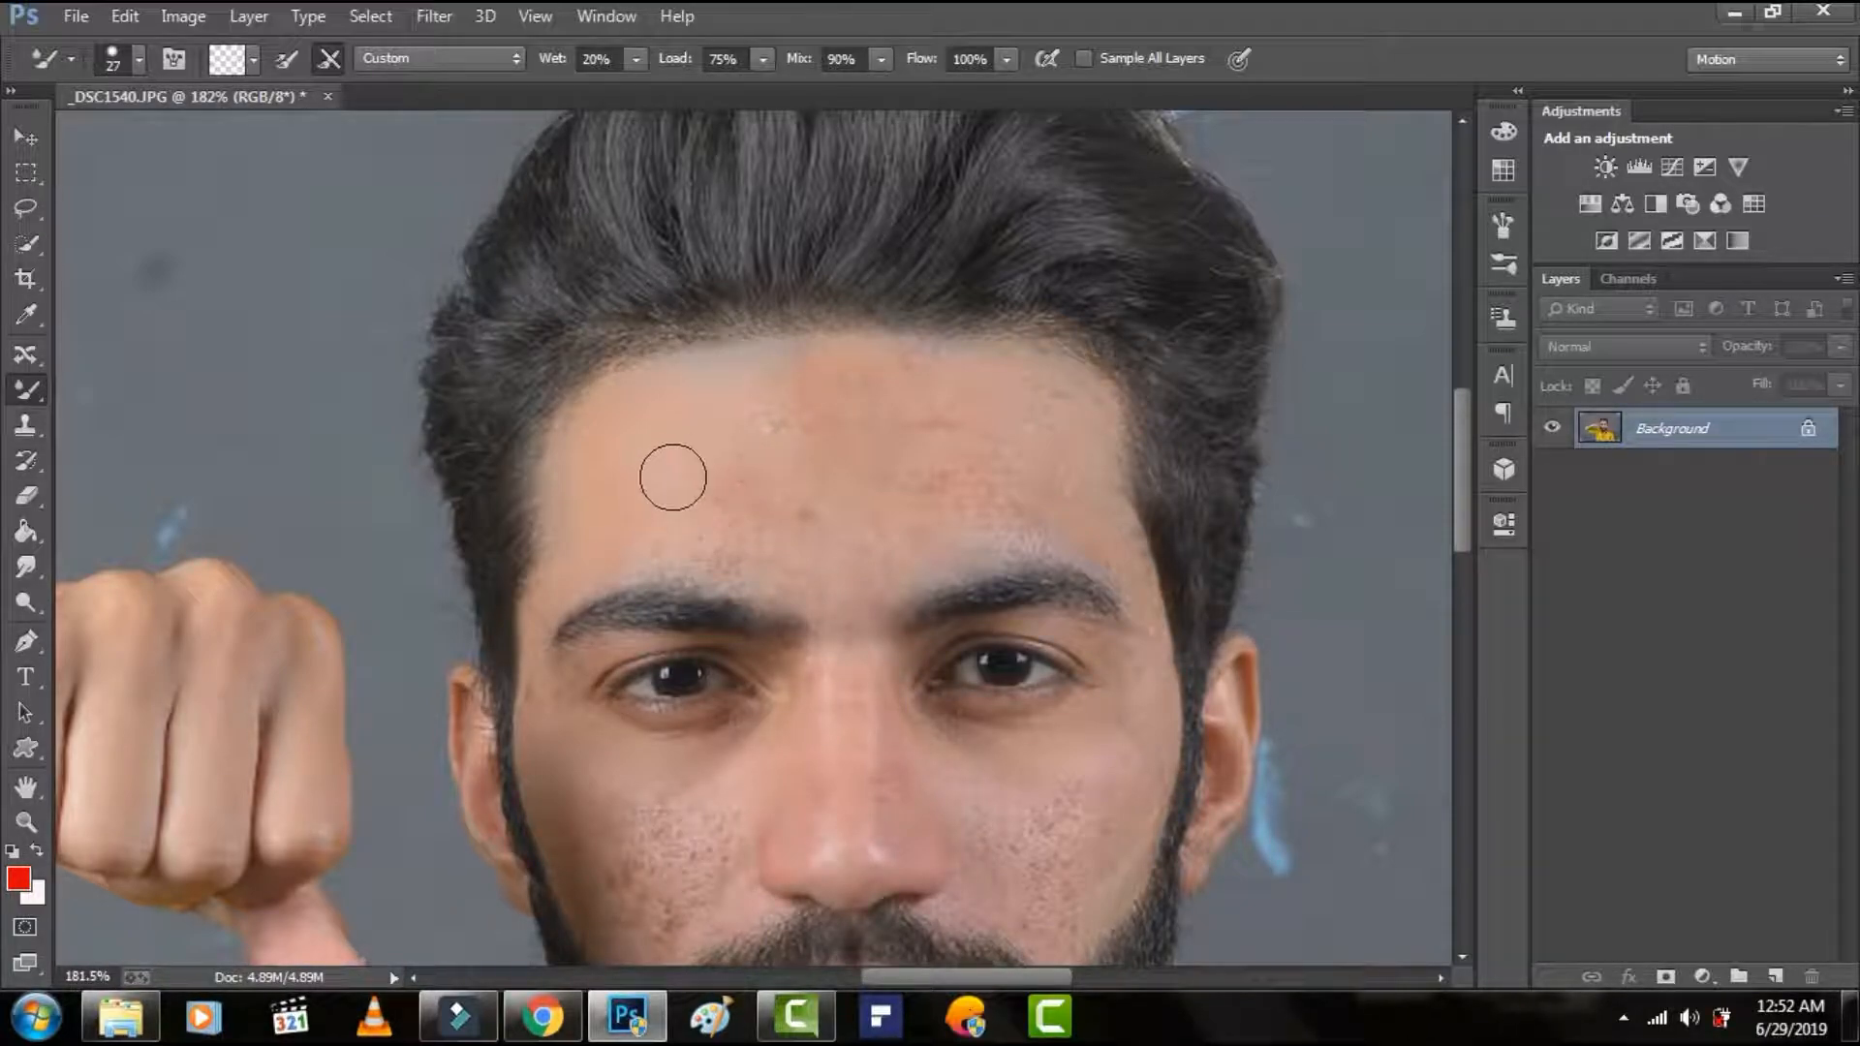
# Set the brush size to 29 px and smooth the blemishes on the forehead's left-centre area and below the hairline.
pyautogui.rightClick(731, 462)
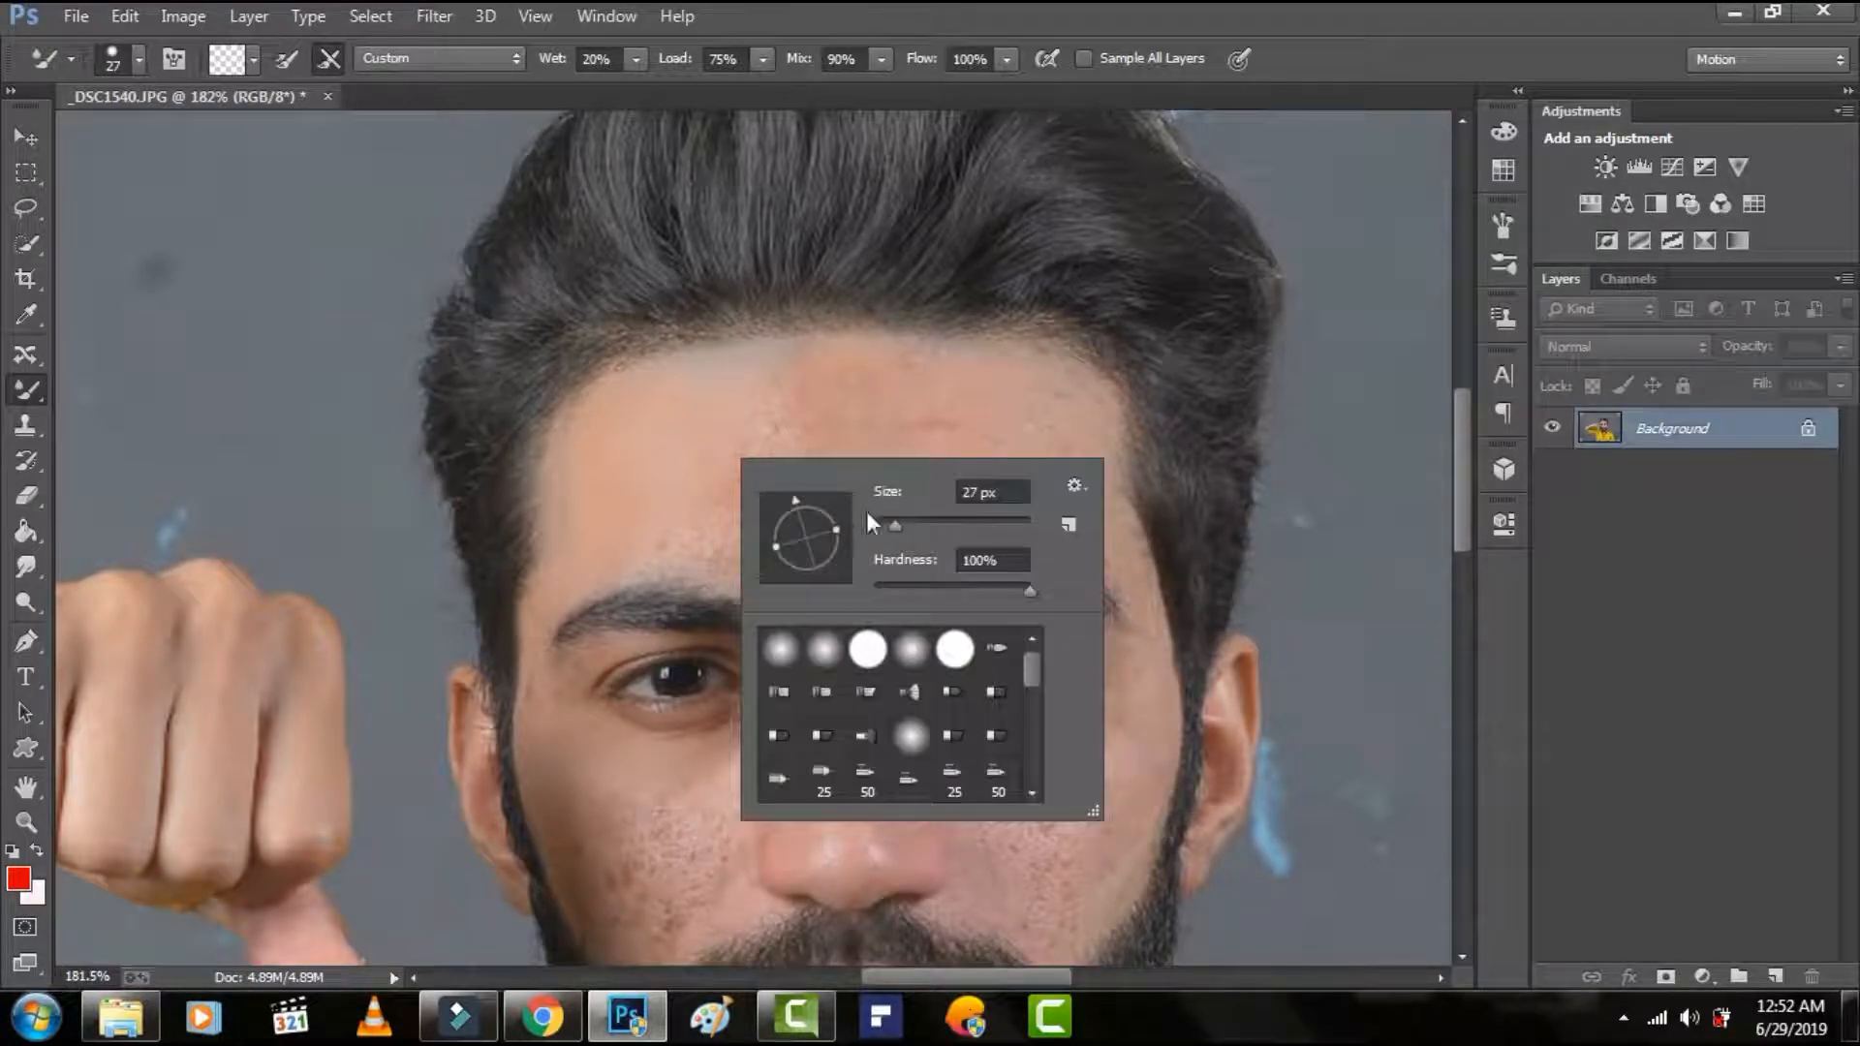
pyautogui.click(894, 523)
pyautogui.moveTo(709, 477)
pyautogui.mouseDown()
pyautogui.moveTo(758, 405)
pyautogui.moveTo(623, 445)
pyautogui.moveTo(656, 416)
pyautogui.moveTo(762, 438)
pyautogui.moveTo(714, 506)
pyautogui.moveTo(614, 552)
pyautogui.moveTo(747, 532)
pyautogui.moveTo(746, 514)
pyautogui.mouseUp()
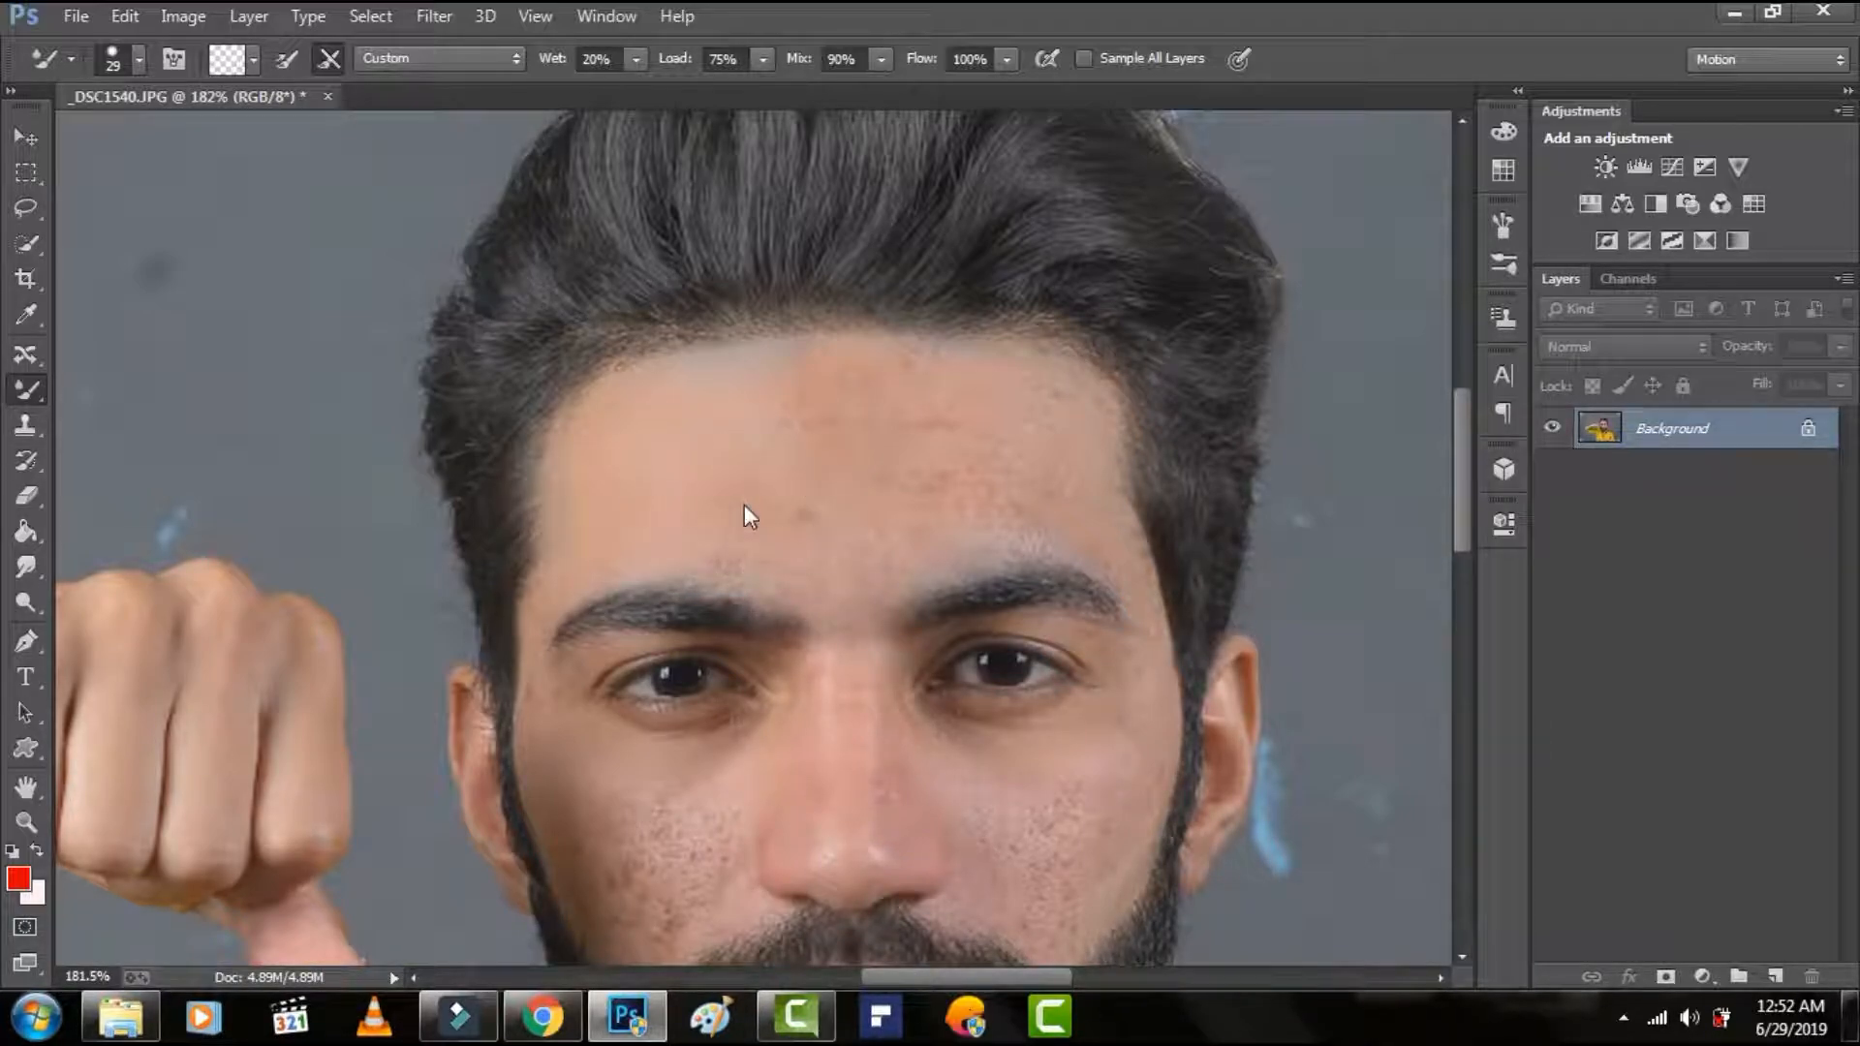
pyautogui.moveTo(840, 369)
pyautogui.mouseDown()
pyautogui.moveTo(763, 375)
pyautogui.moveTo(790, 381)
pyautogui.moveTo(753, 446)
pyautogui.moveTo(824, 393)
pyautogui.moveTo(768, 429)
pyautogui.moveTo(840, 480)
pyautogui.moveTo(765, 421)
pyautogui.moveTo(772, 499)
pyautogui.moveTo(749, 494)
pyautogui.moveTo(818, 553)
pyautogui.moveTo(823, 502)
pyautogui.moveTo(745, 558)
pyautogui.moveTo(792, 529)
pyautogui.moveTo(752, 516)
pyautogui.moveTo(793, 433)
pyautogui.moveTo(752, 453)
pyautogui.moveTo(750, 523)
pyautogui.moveTo(688, 537)
pyautogui.moveTo(831, 463)
pyautogui.moveTo(905, 391)
pyautogui.moveTo(776, 407)
pyautogui.mouseUp()
# Set the brush size to 34 px and blend the skin across the centre and right part of the forehead.
pyautogui.rightClick(810, 428)
pyautogui.click(977, 494)
pyautogui.moveTo(910, 385)
pyautogui.mouseDown()
pyautogui.moveTo(850, 469)
pyautogui.moveTo(867, 460)
pyautogui.moveTo(823, 535)
pyautogui.moveTo(845, 543)
pyautogui.moveTo(783, 549)
pyautogui.moveTo(843, 560)
pyautogui.moveTo(802, 564)
pyautogui.moveTo(840, 560)
pyautogui.moveTo(837, 523)
pyautogui.moveTo(802, 494)
pyautogui.moveTo(792, 509)
pyautogui.moveTo(781, 484)
pyautogui.moveTo(934, 427)
pyautogui.moveTo(953, 448)
pyautogui.moveTo(957, 406)
pyautogui.moveTo(903, 515)
pyautogui.moveTo(1028, 412)
pyautogui.mouseUp()
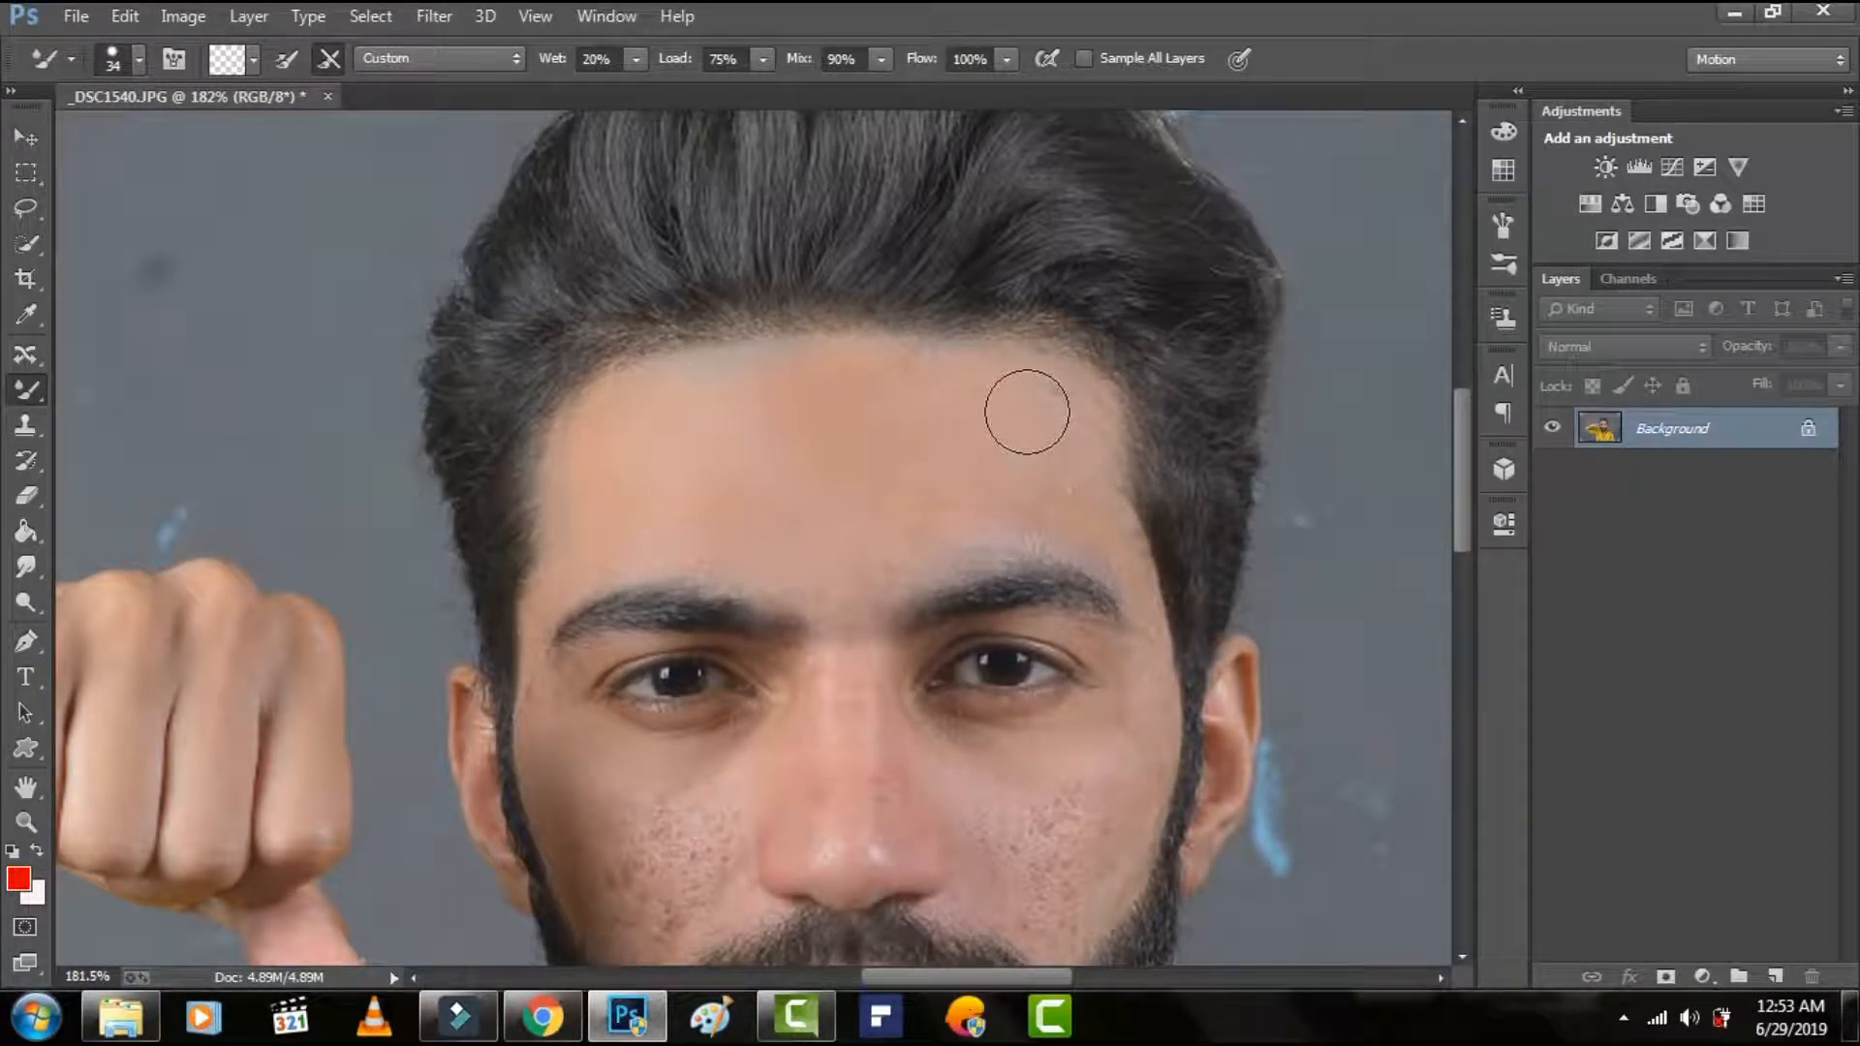
pyautogui.scroll(-1, 934, 523)
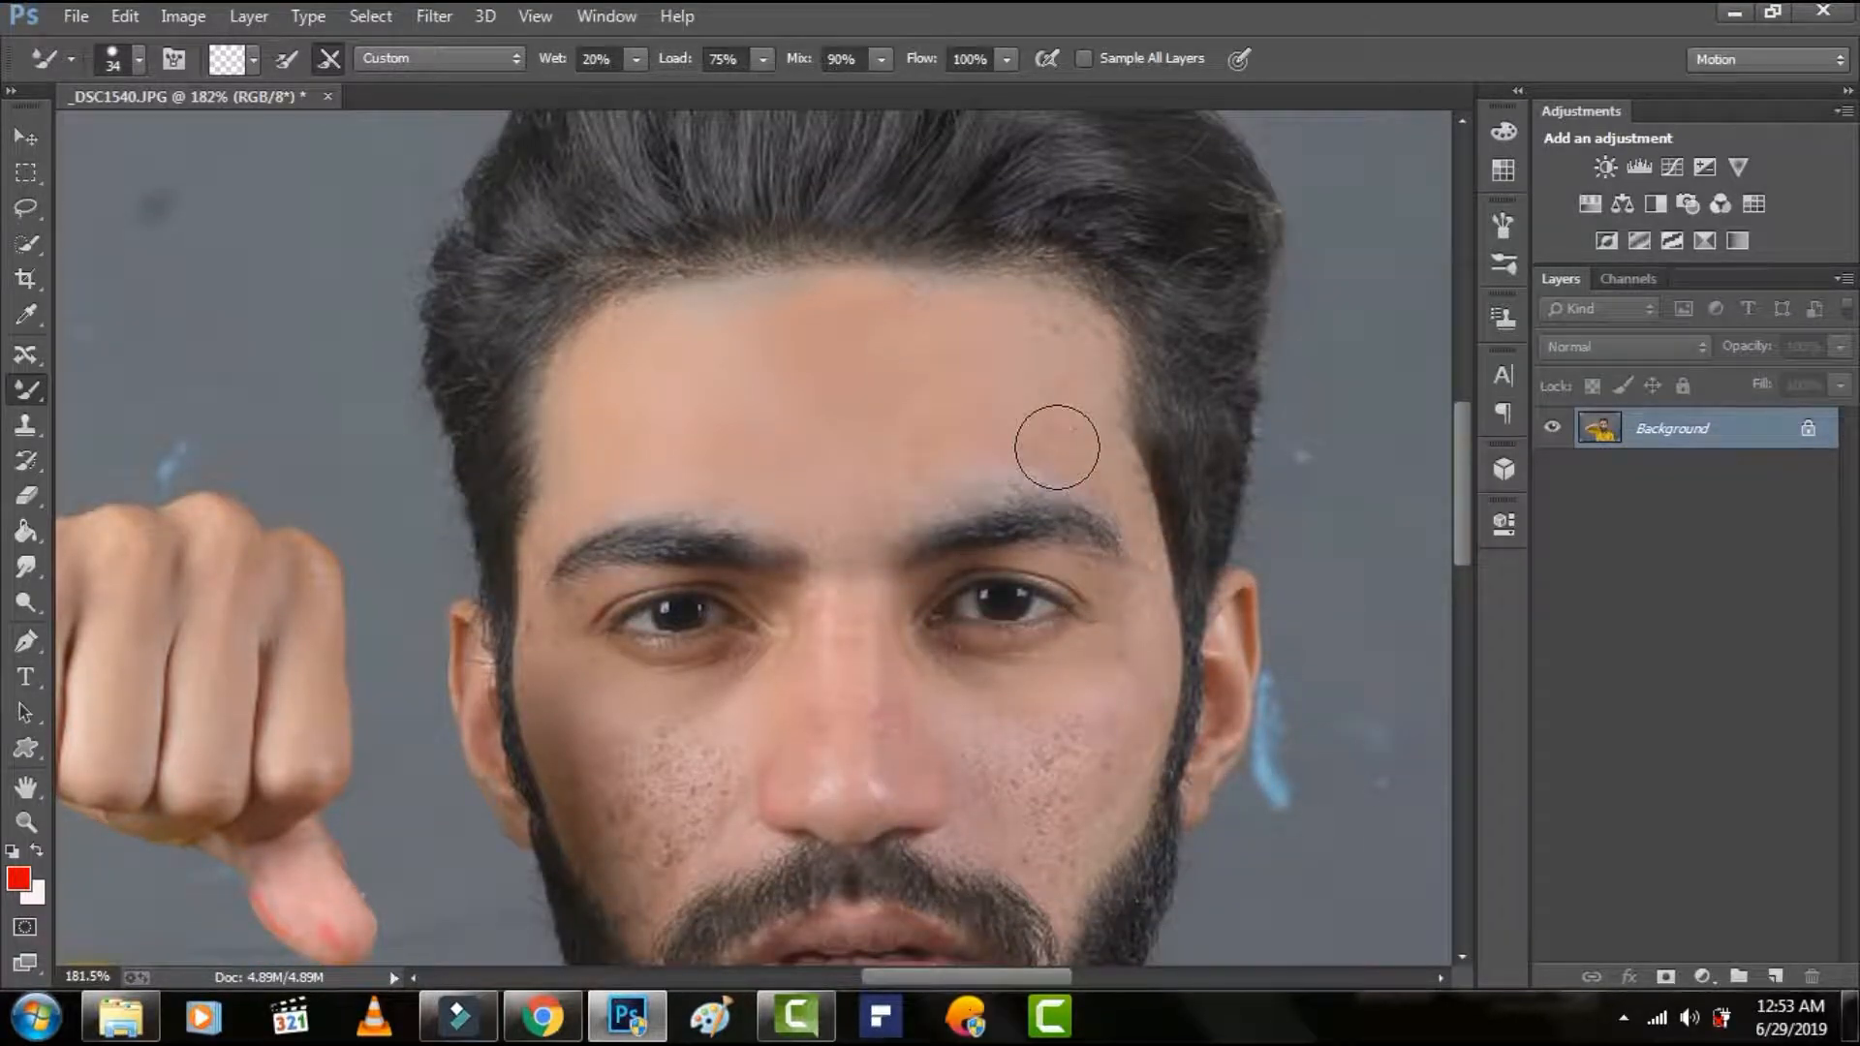
pyautogui.moveTo(839, 513)
pyautogui.mouseDown()
pyautogui.moveTo(863, 509)
pyautogui.moveTo(760, 503)
pyautogui.moveTo(695, 464)
pyautogui.mouseUp()
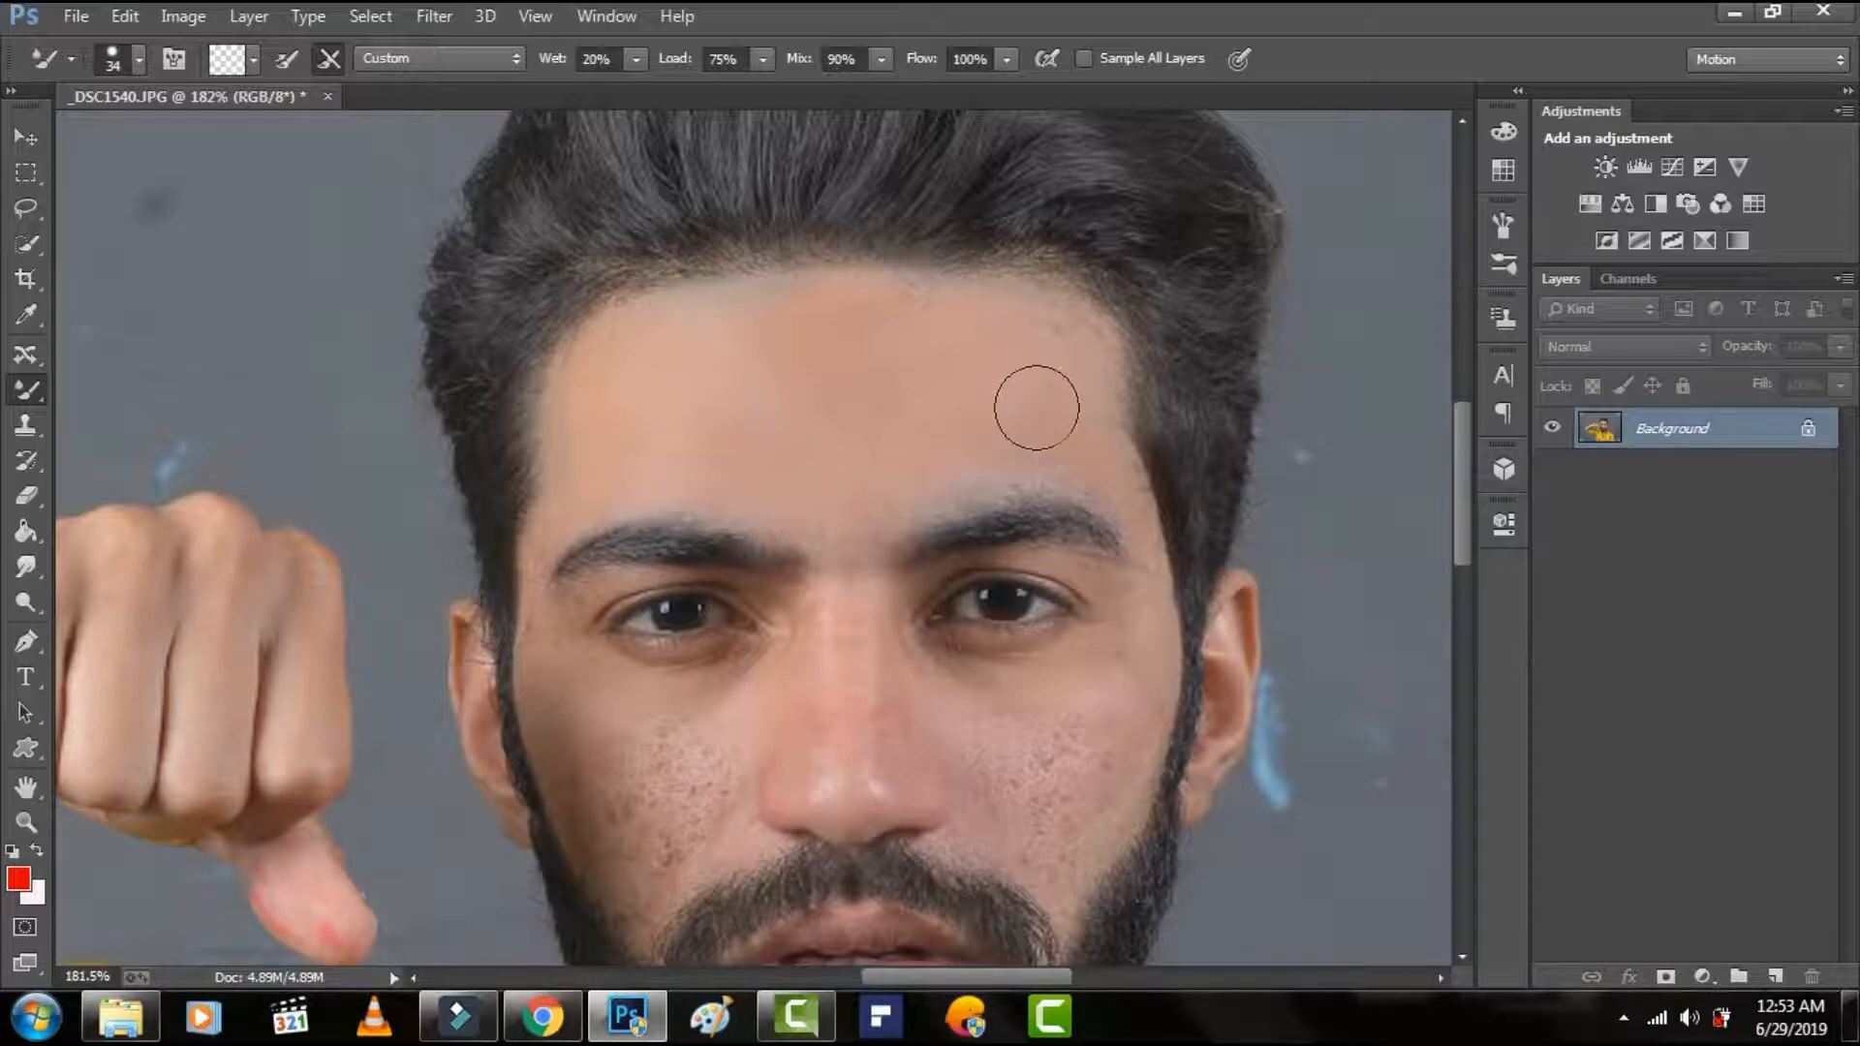
pyautogui.moveTo(1030, 336); pyautogui.dragTo(1015, 337)
# Set the brush size to 31 px and smooth the spotted skin on the cheek at the image's right.
pyautogui.scroll(-1, 1075, 410)
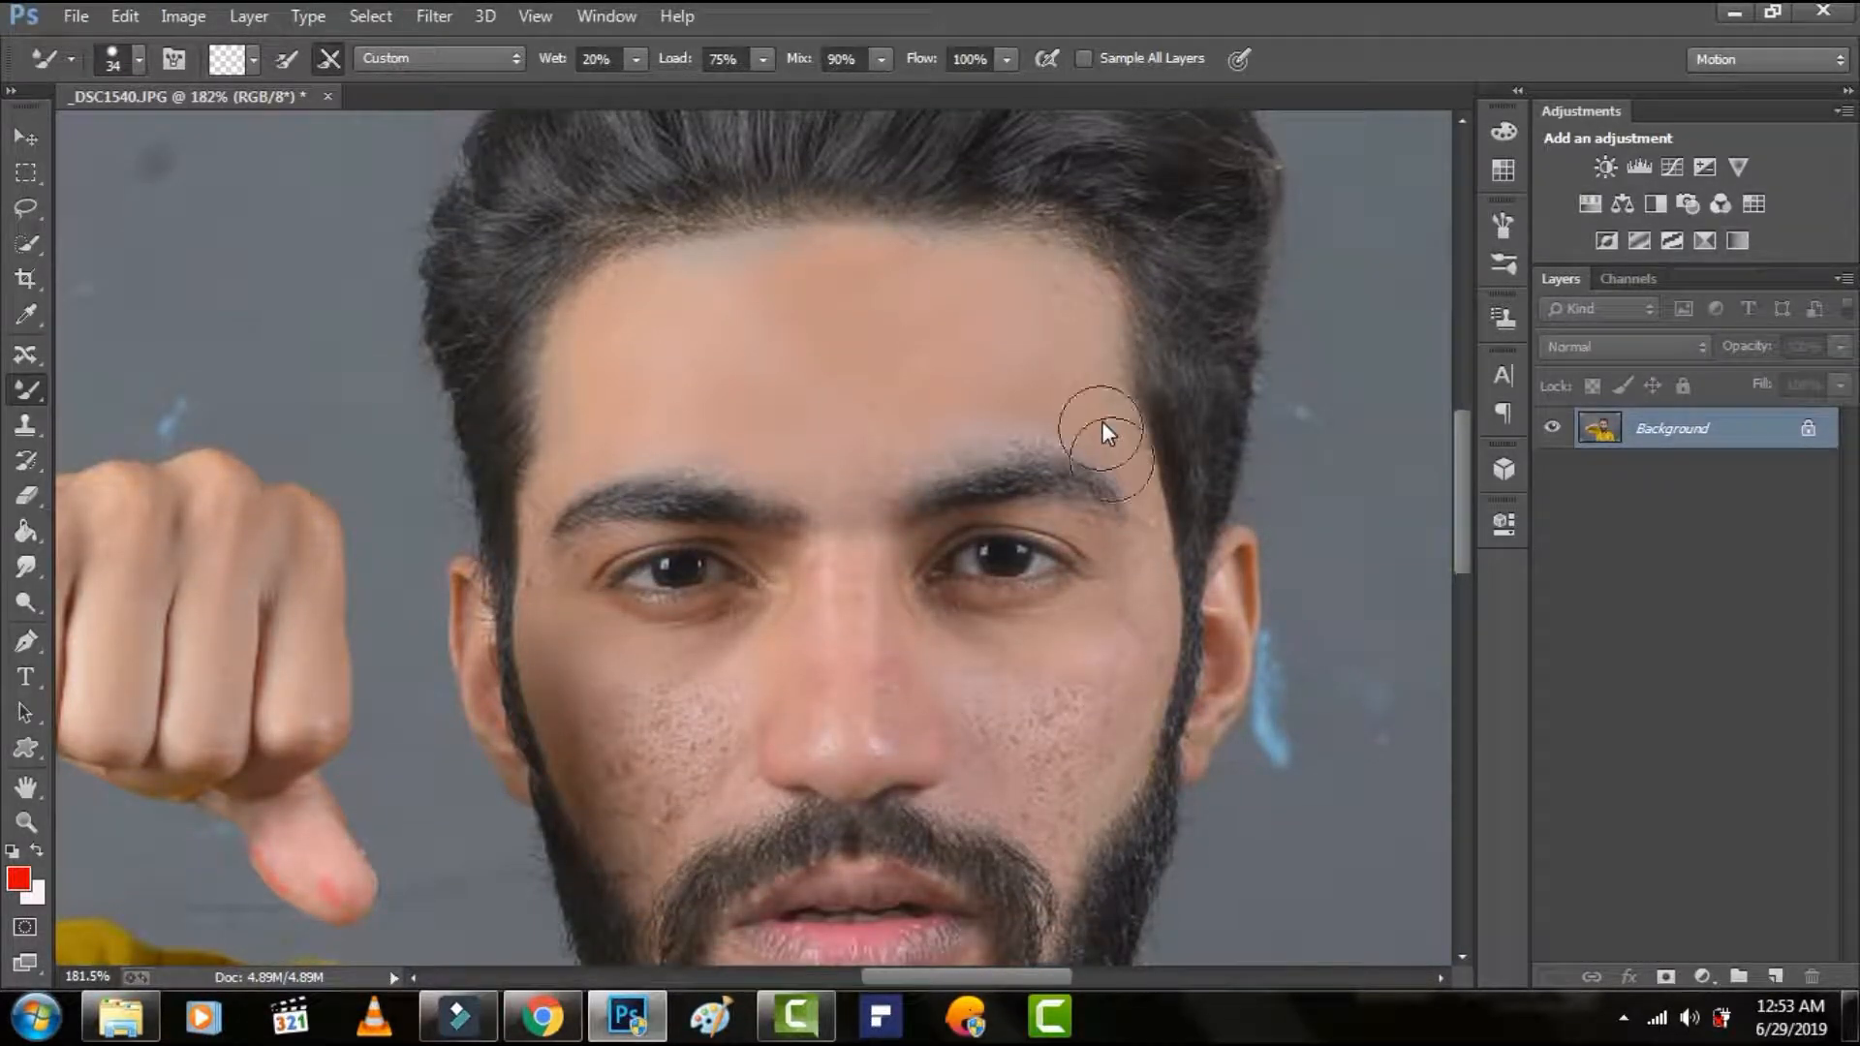
pyautogui.scroll(-1, 1142, 489)
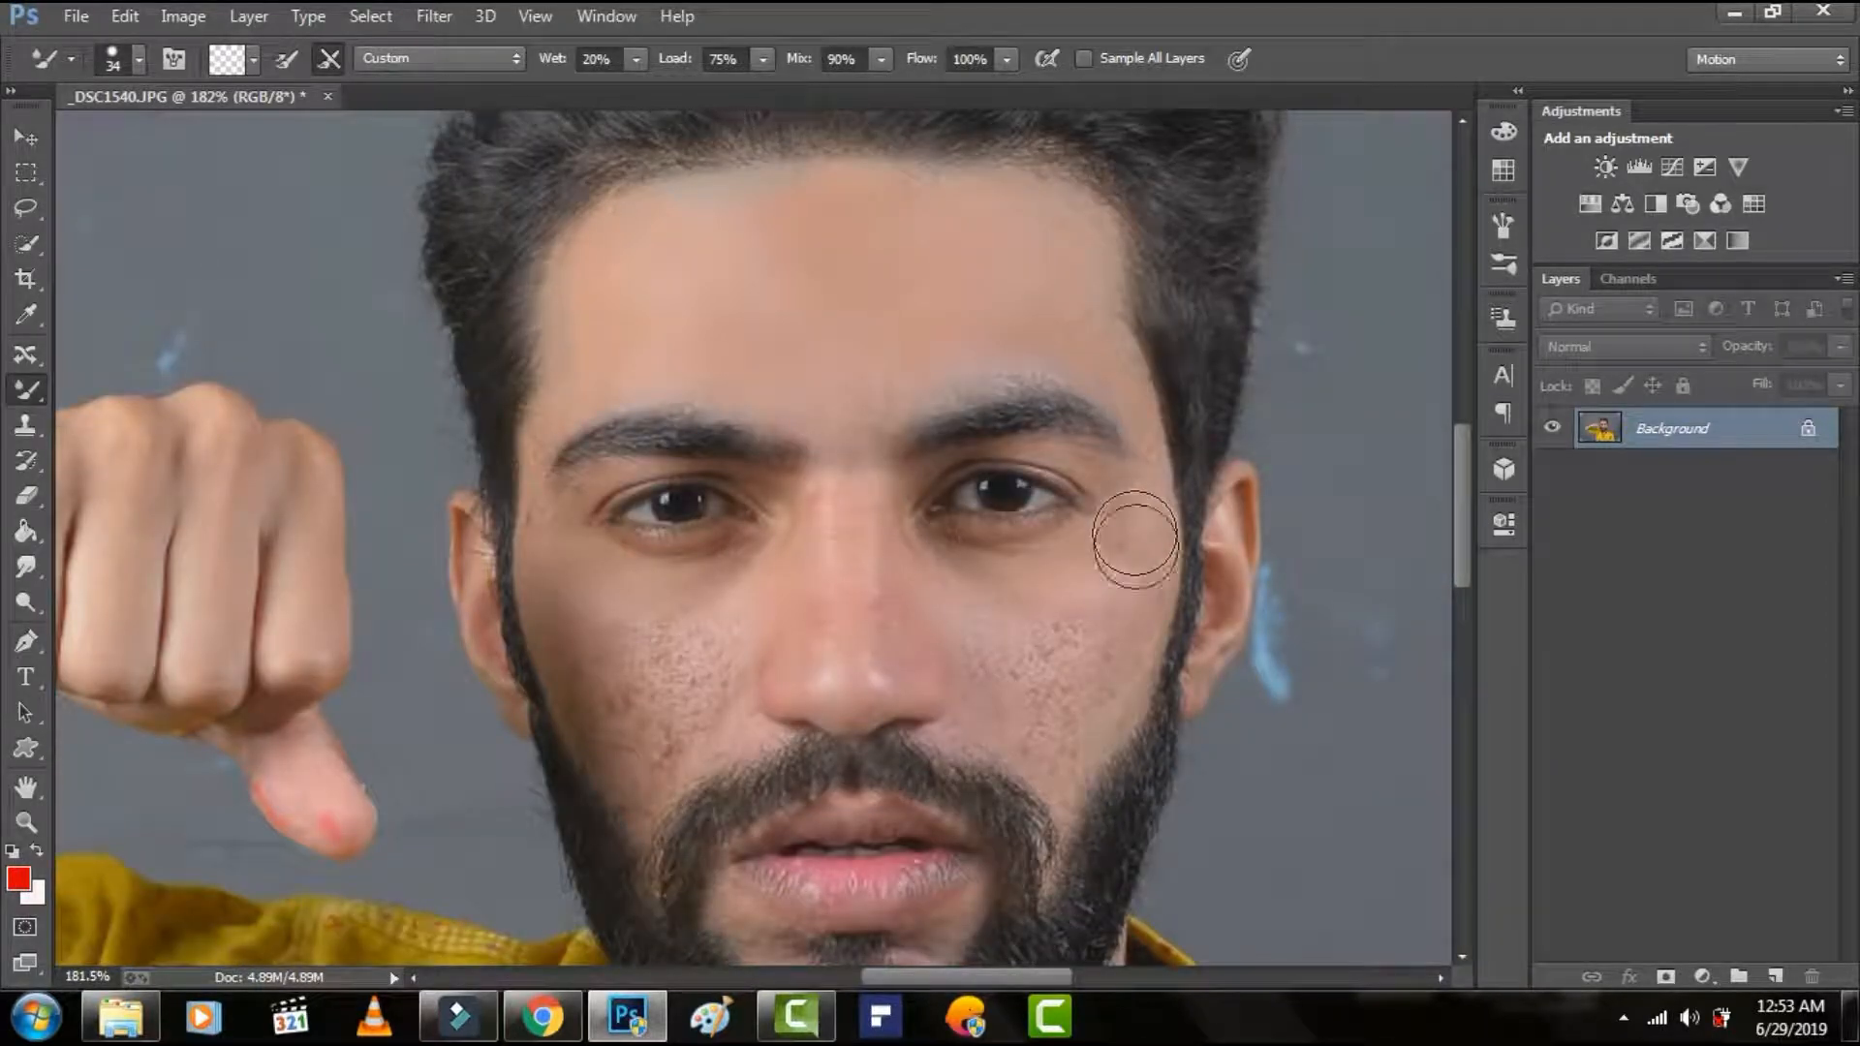
pyautogui.rightClick(1135, 533)
pyautogui.moveTo(1305, 596); pyautogui.dragTo(1302, 595)
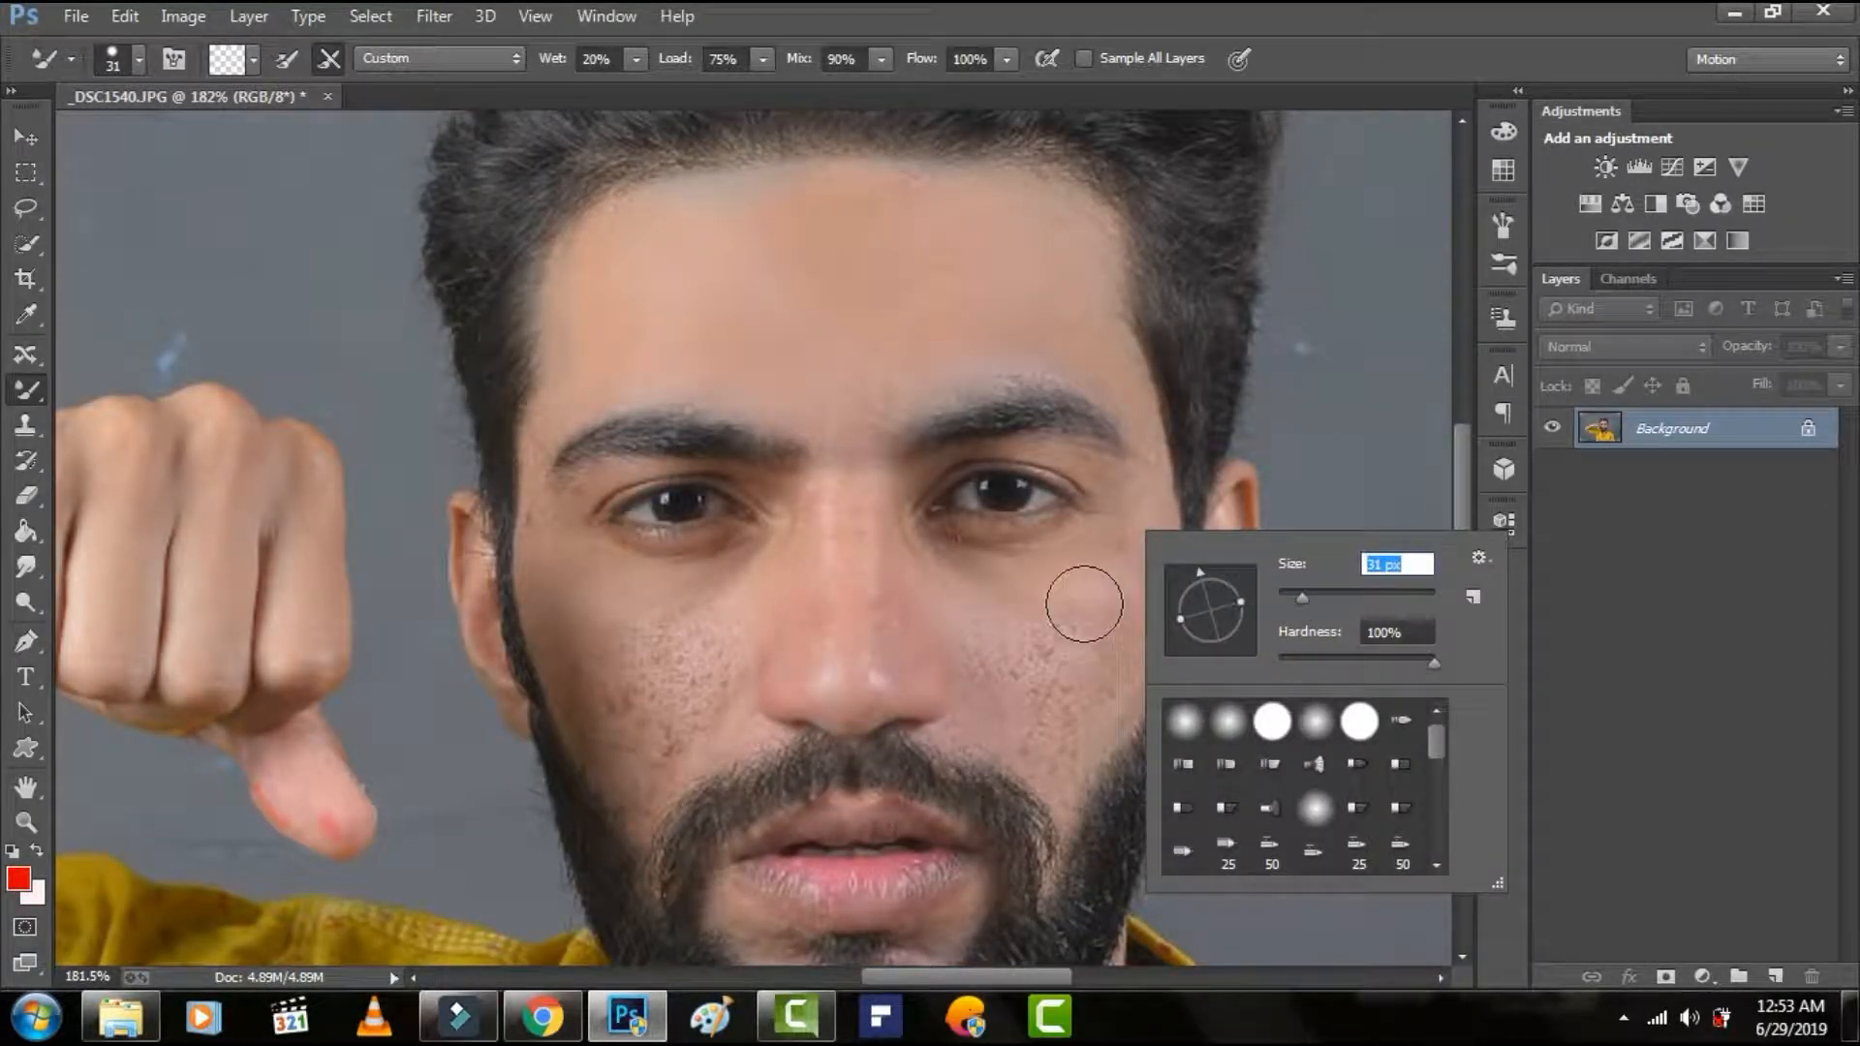
pyautogui.press('Return')
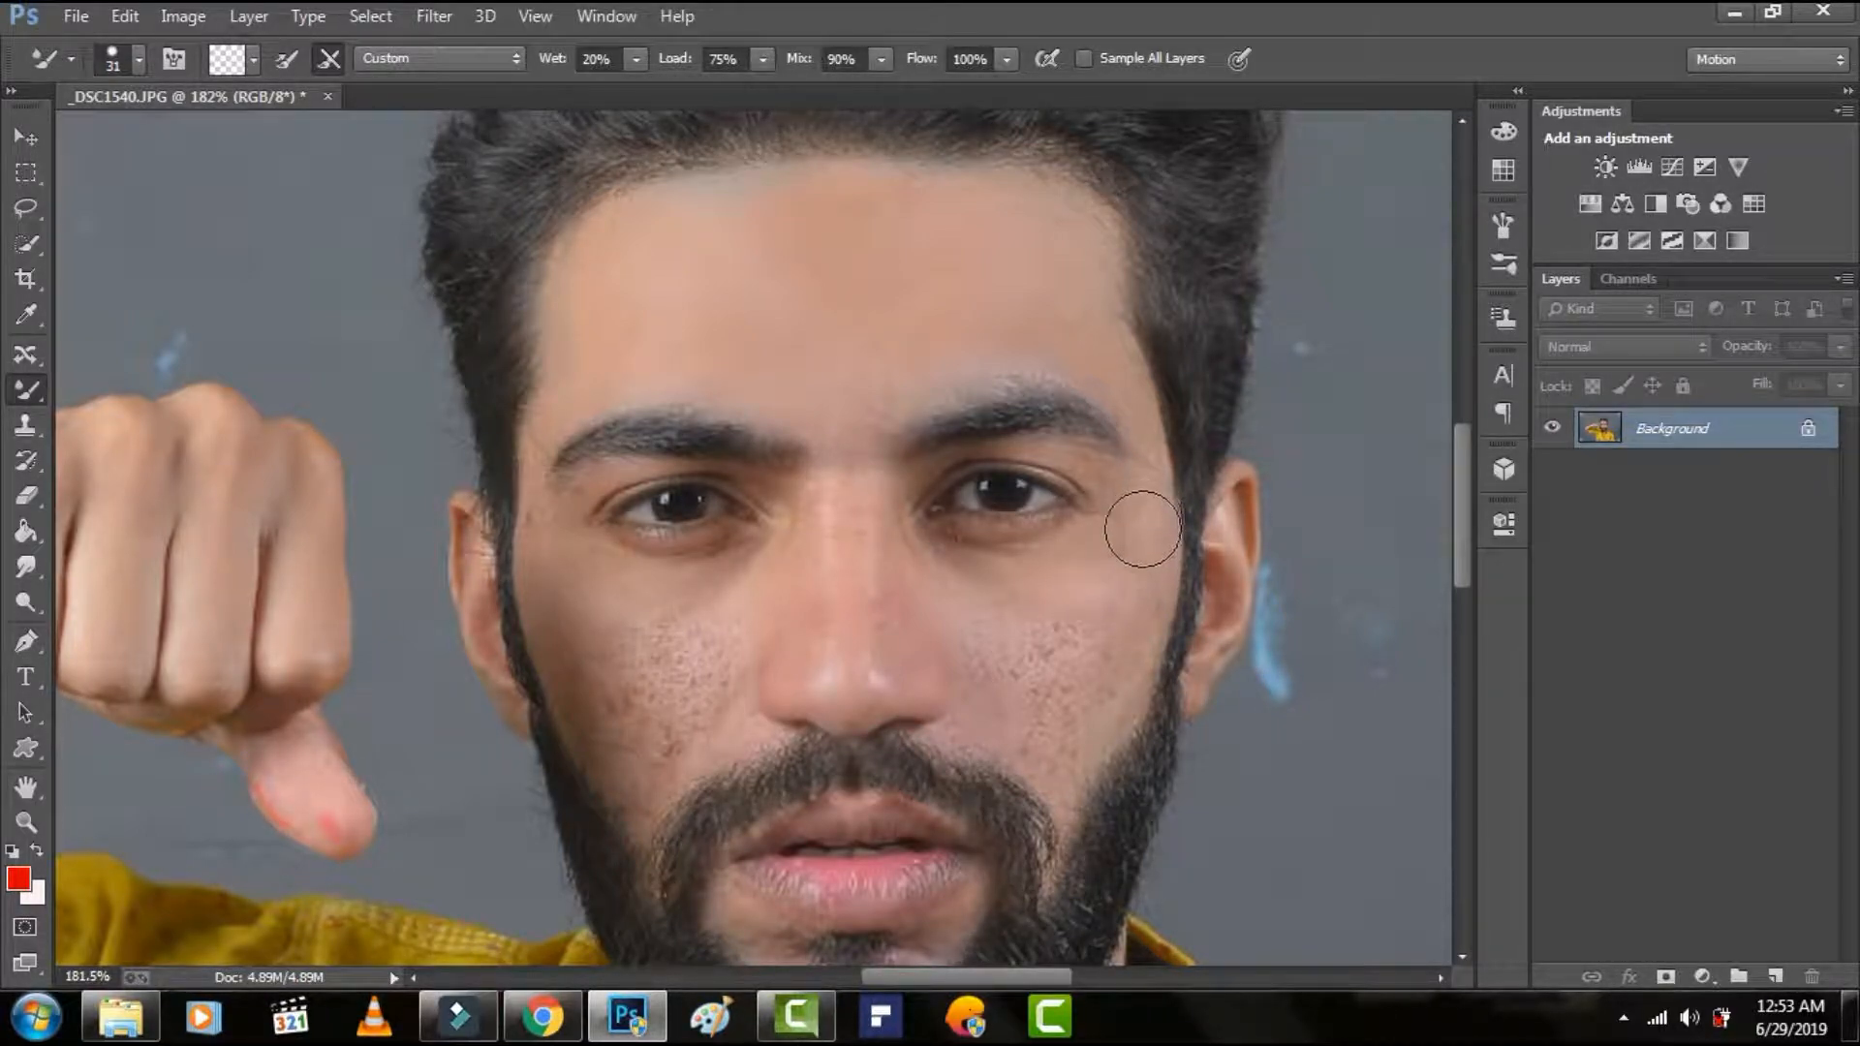
pyautogui.moveTo(1109, 648)
pyautogui.mouseDown()
pyautogui.moveTo(1121, 636)
pyautogui.moveTo(1059, 740)
pyautogui.moveTo(1092, 601)
pyautogui.moveTo(1047, 663)
pyautogui.moveTo(1092, 578)
pyautogui.moveTo(1030, 730)
pyautogui.moveTo(1042, 668)
pyautogui.moveTo(962, 611)
pyautogui.moveTo(997, 706)
pyautogui.moveTo(1034, 736)
pyautogui.moveTo(1141, 554)
pyautogui.moveTo(980, 577)
pyautogui.moveTo(1038, 623)
pyautogui.moveTo(1021, 652)
pyautogui.moveTo(1116, 567)
pyautogui.moveTo(1080, 702)
pyautogui.mouseUp()
pyautogui.moveTo(1058, 796)
pyautogui.mouseDown()
pyautogui.moveTo(1041, 736)
pyautogui.moveTo(990, 727)
pyautogui.mouseUp()
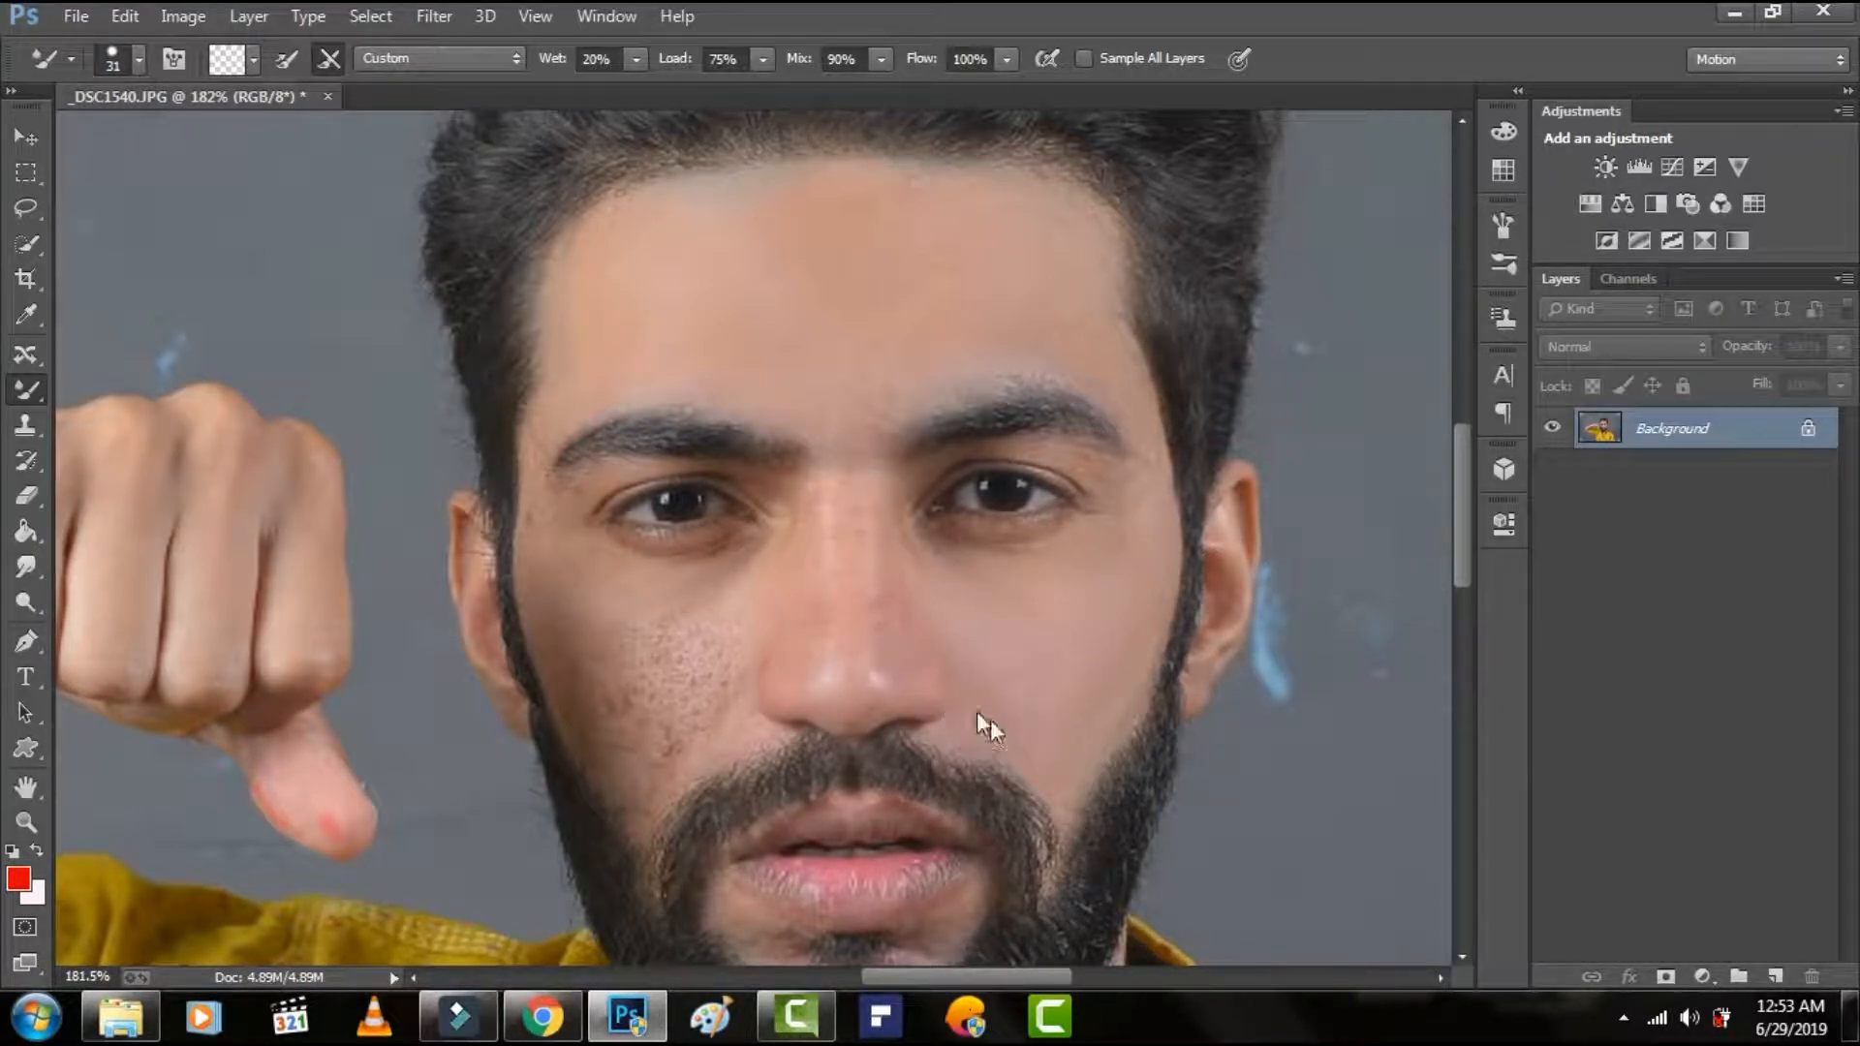
# Set the brush size to 24 px and smooth the skin above the outer end of the right-hand eyebrow.
pyautogui.rightClick(1136, 593)
pyautogui.moveTo(1288, 660); pyautogui.dragTo(1293, 653)
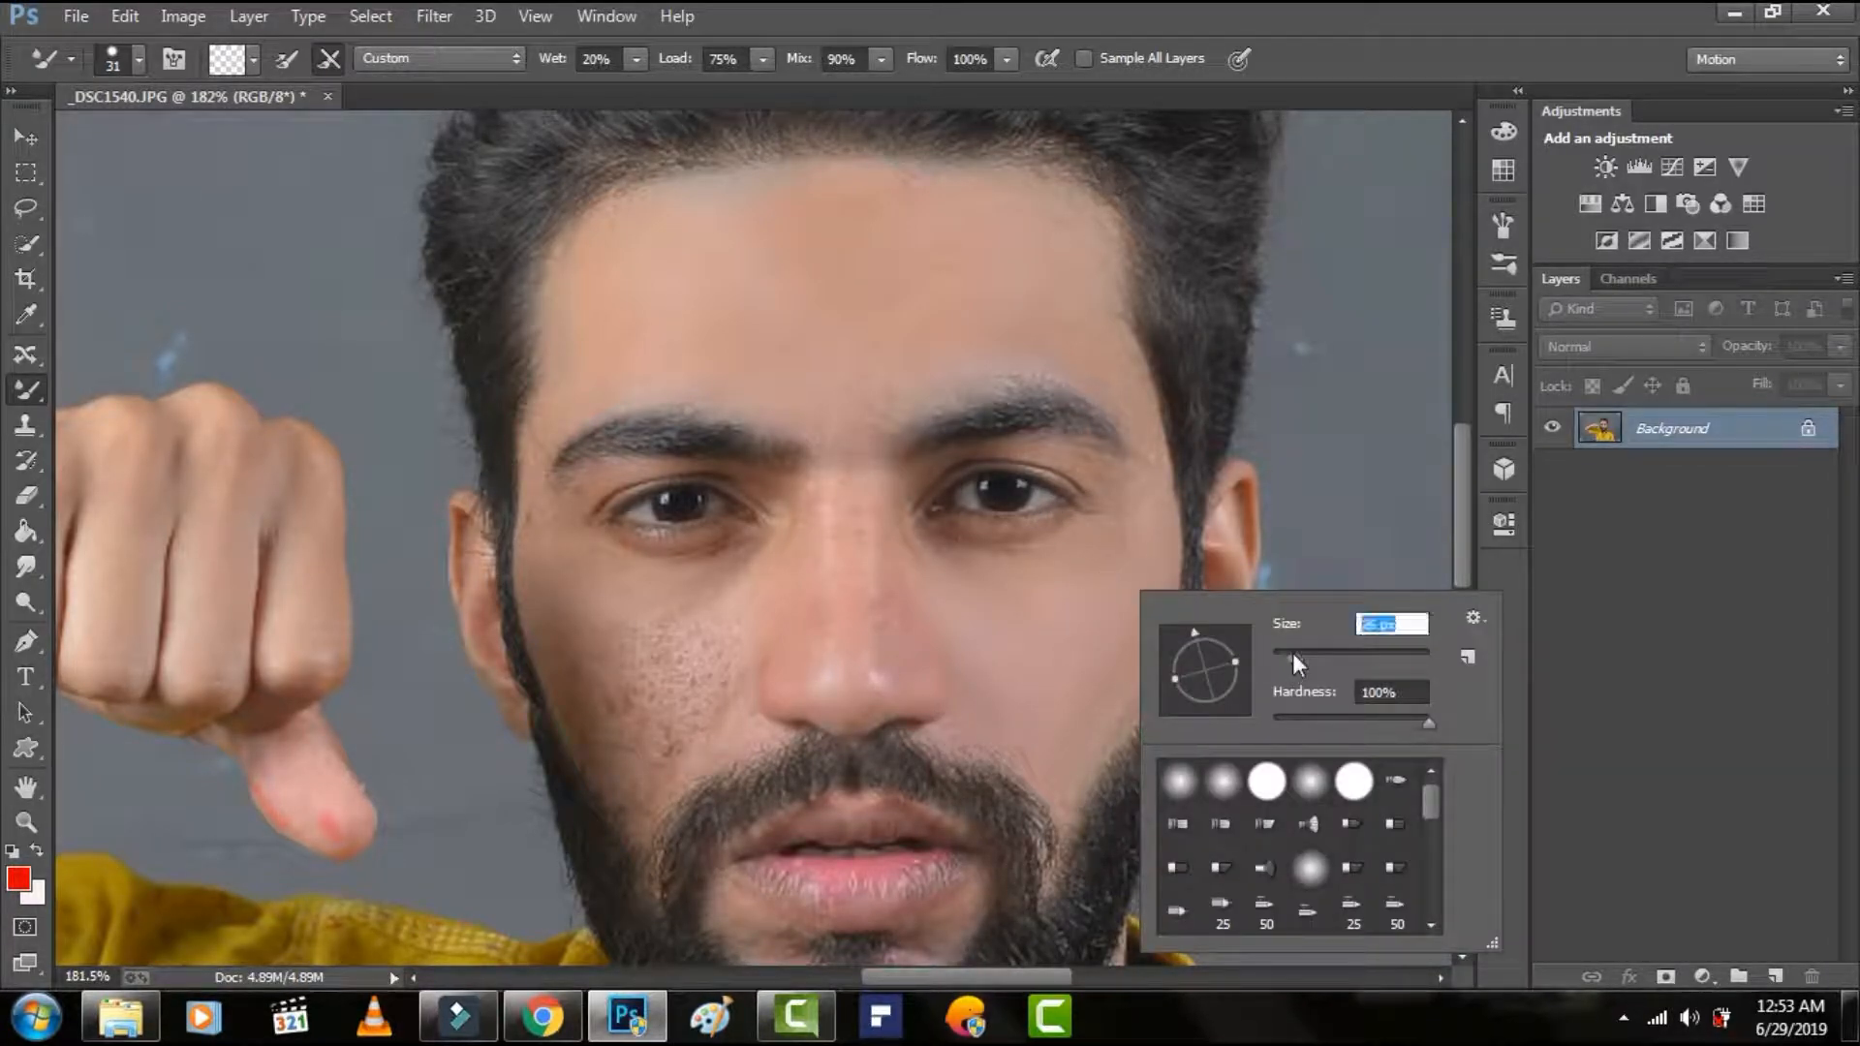
pyautogui.moveTo(1110, 365); pyautogui.dragTo(1097, 357)
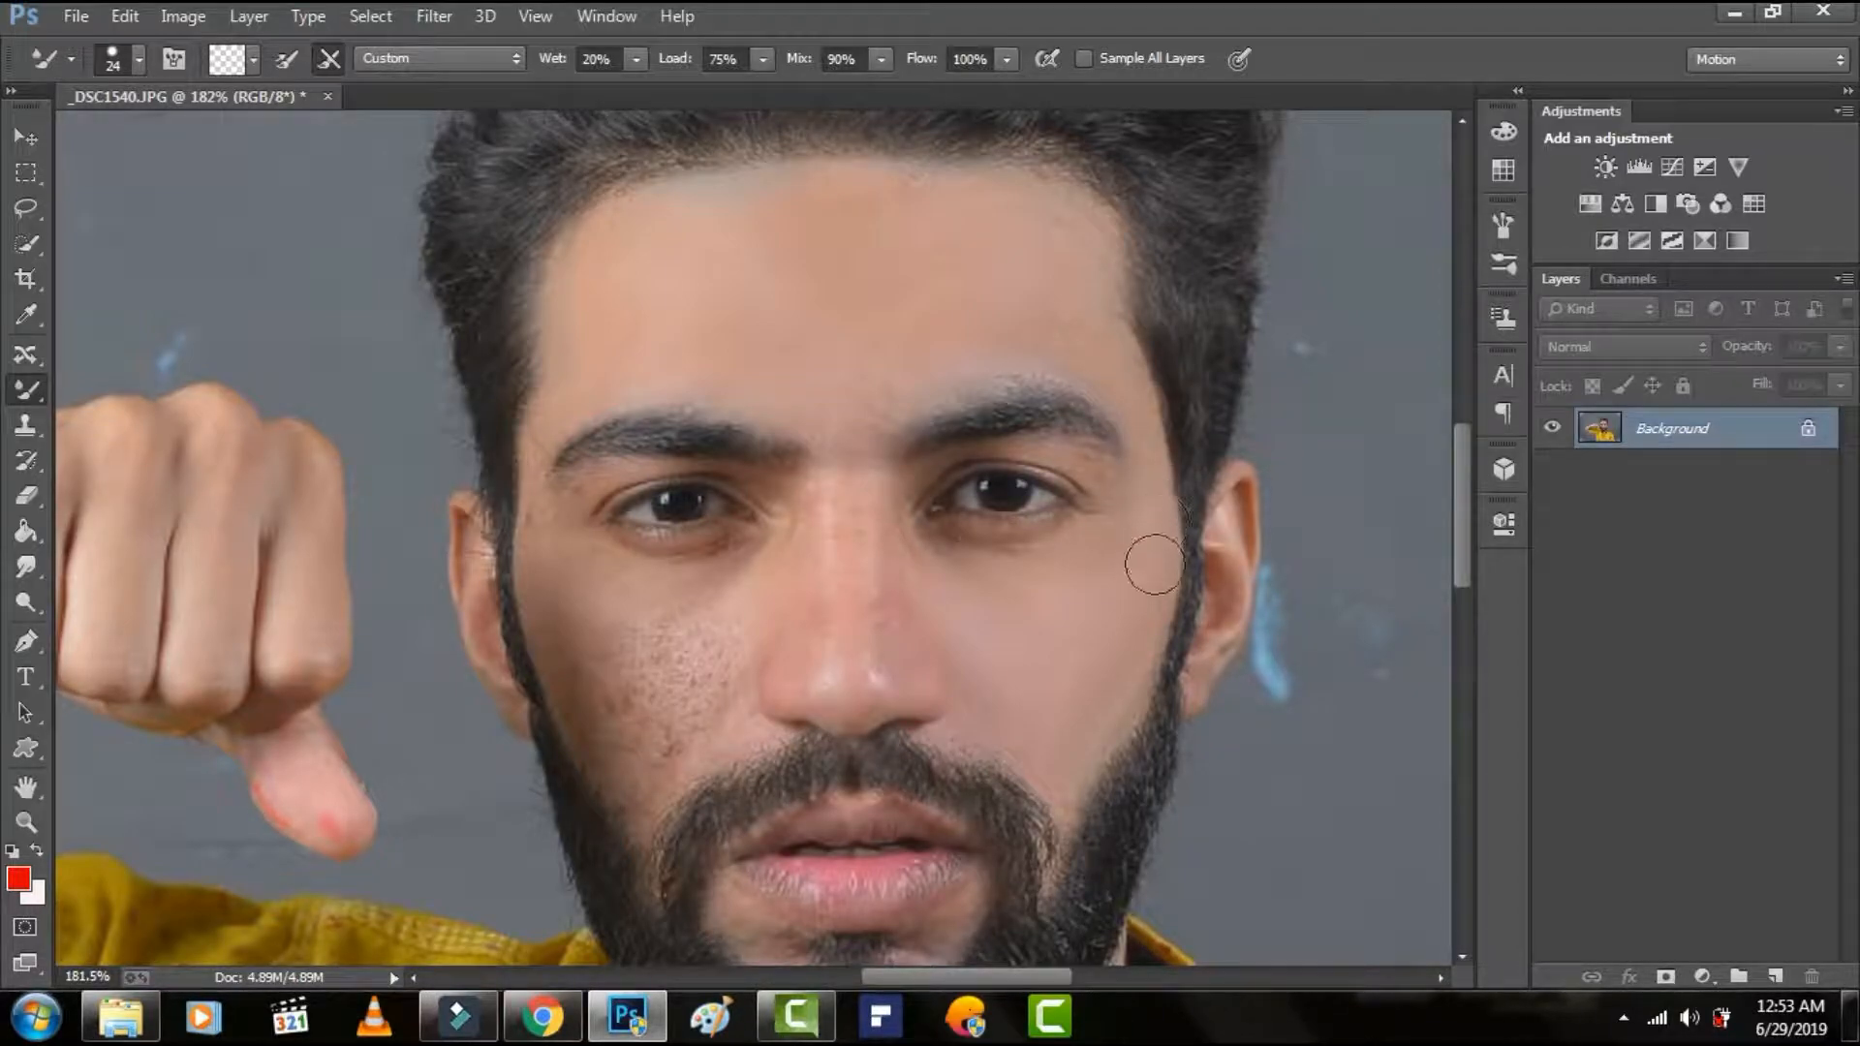
# Set the brush size to 34 px and touch up the right-hand cheek above the beard.
pyautogui.rightClick(1108, 707)
pyautogui.moveTo(1293, 689); pyautogui.dragTo(1304, 690)
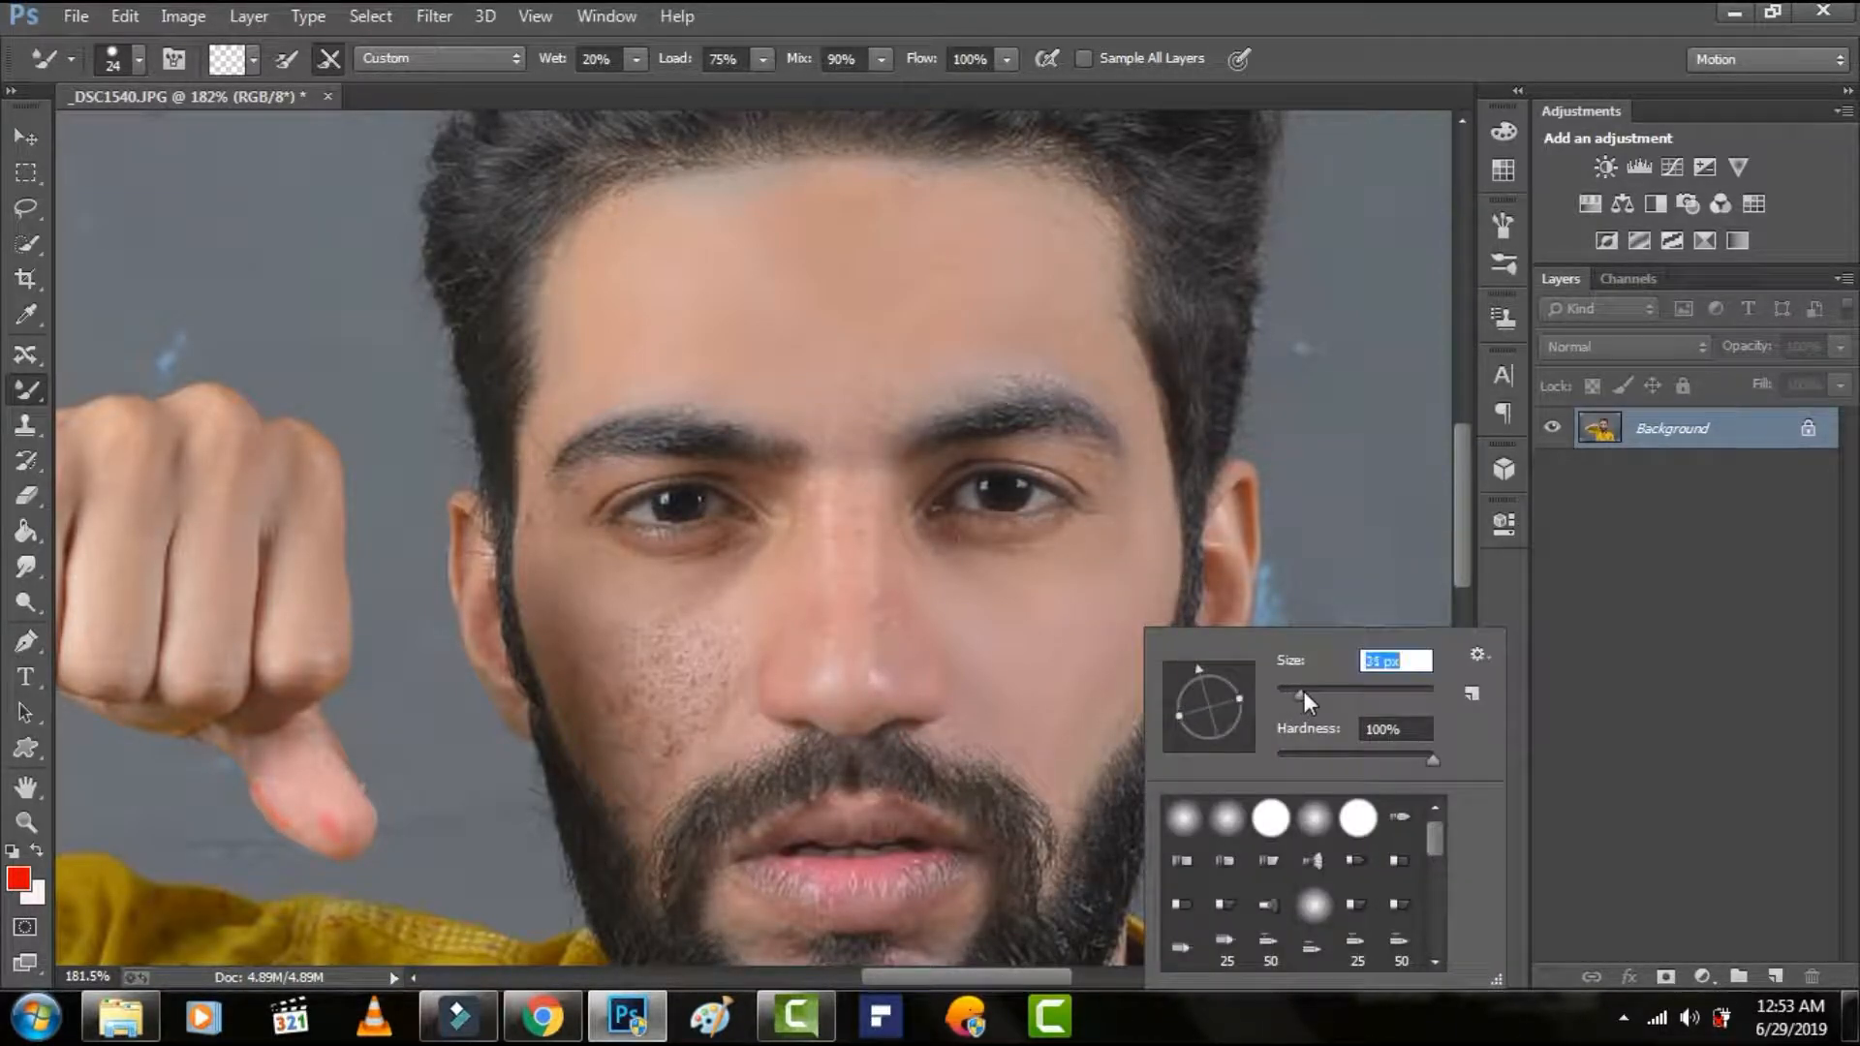
pyautogui.click(1114, 623)
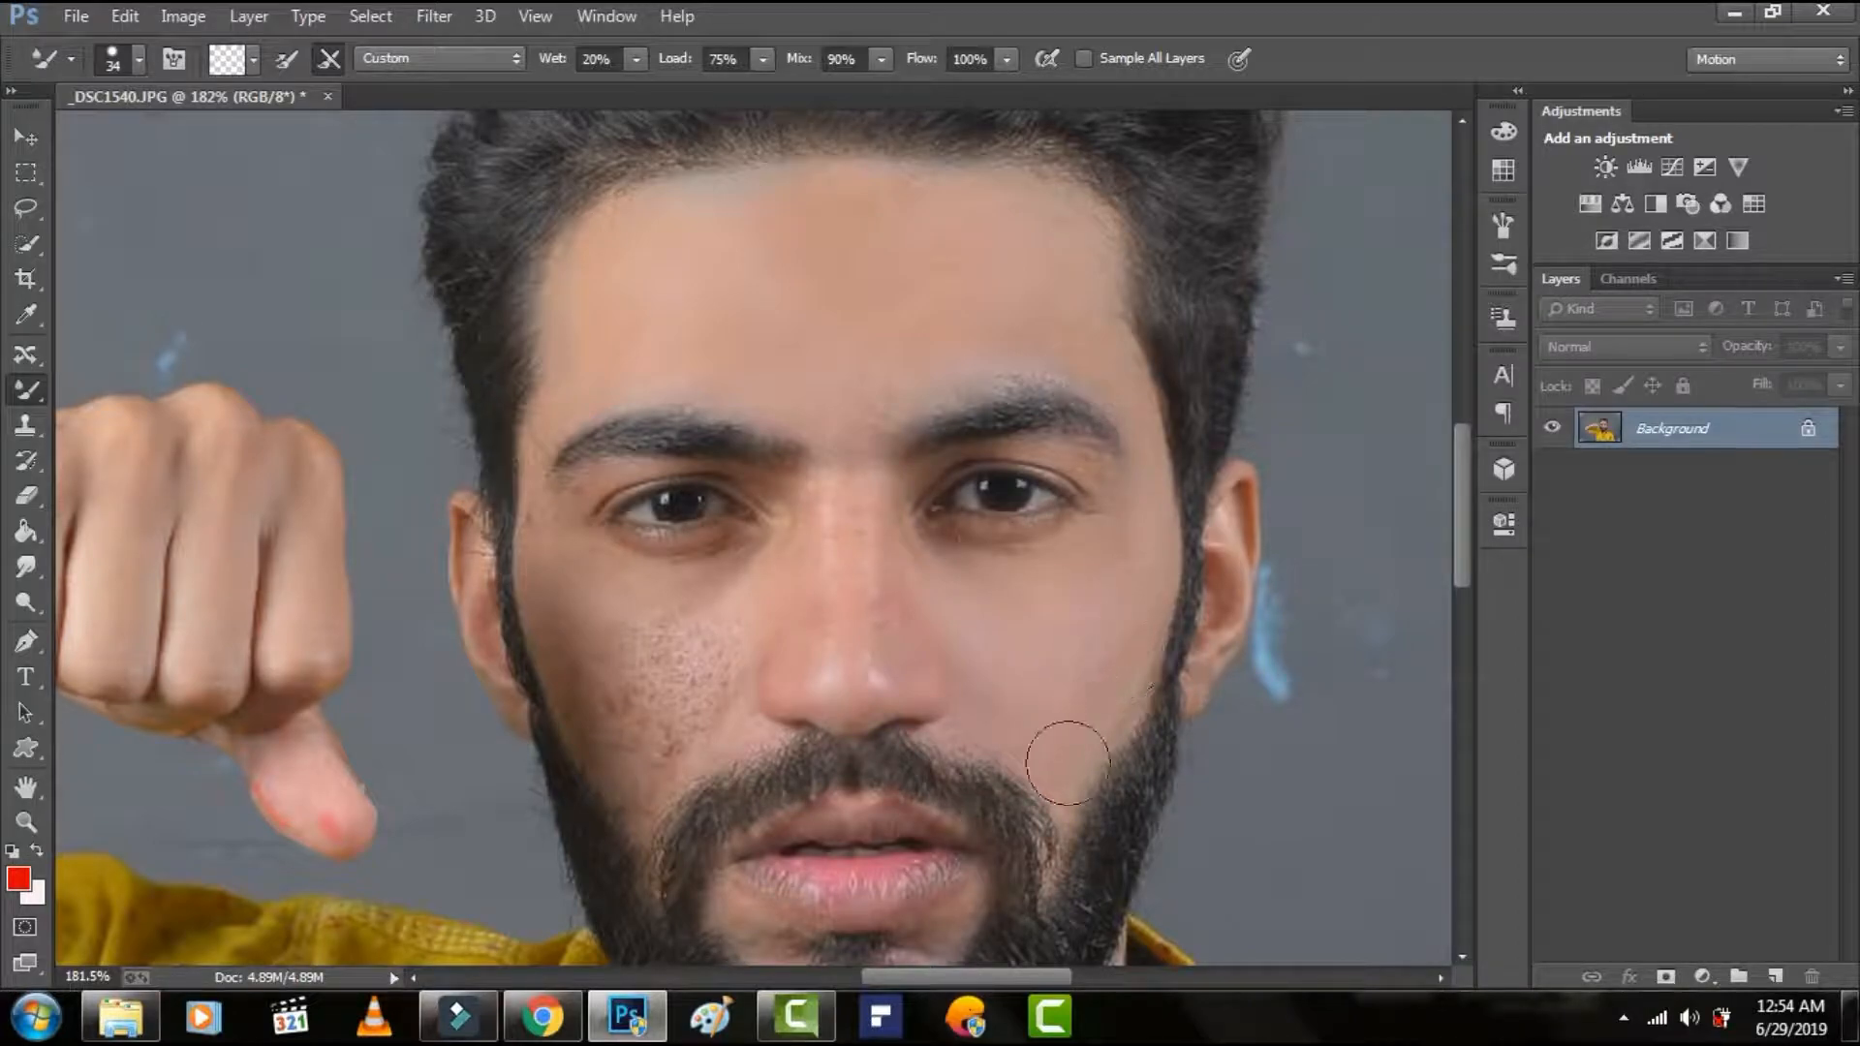
# Smooth the bridge, sides and tip of the nose and the skin between the eyebrows, using a 29 px brush.
pyautogui.moveTo(859, 531)
pyautogui.mouseDown()
pyautogui.moveTo(855, 490)
pyautogui.moveTo(863, 596)
pyautogui.mouseUp()
pyautogui.rightClick(866, 589)
pyautogui.moveTo(1037, 663); pyautogui.dragTo(1027, 659)
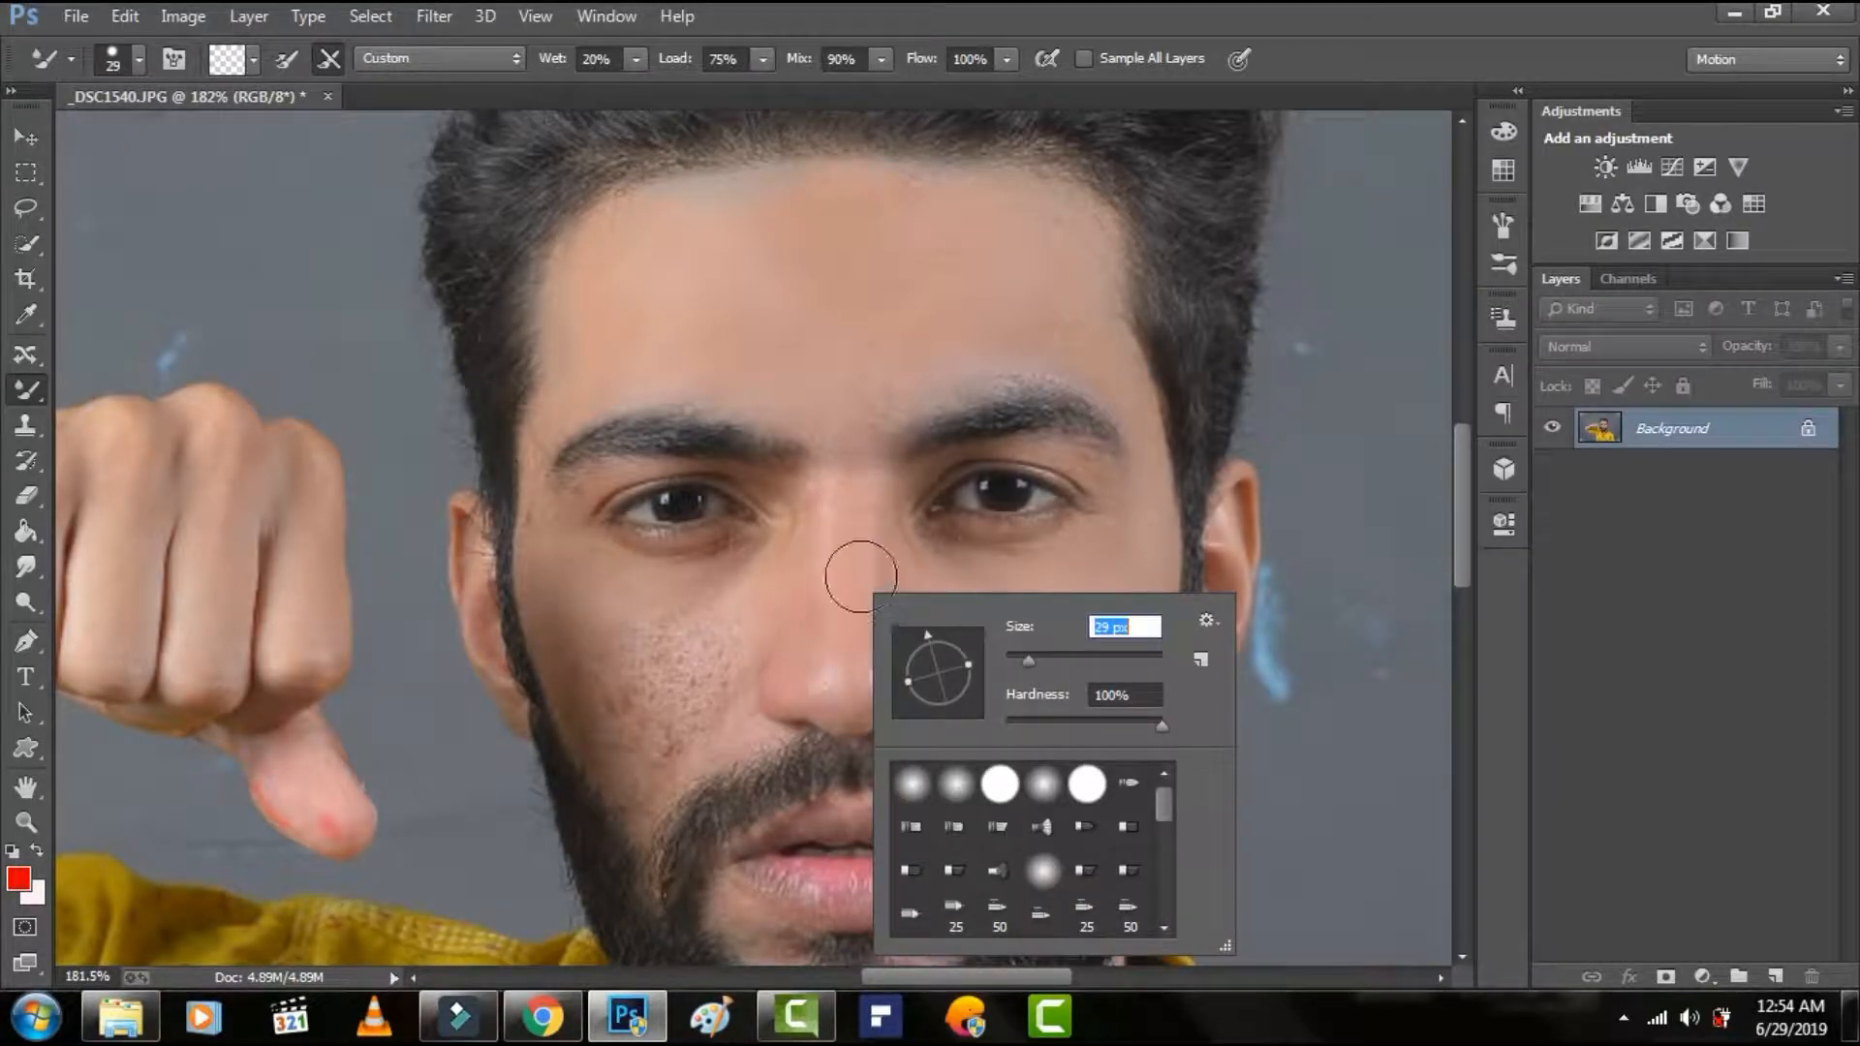
pyautogui.click(859, 583)
pyautogui.moveTo(857, 542); pyautogui.dragTo(846, 689)
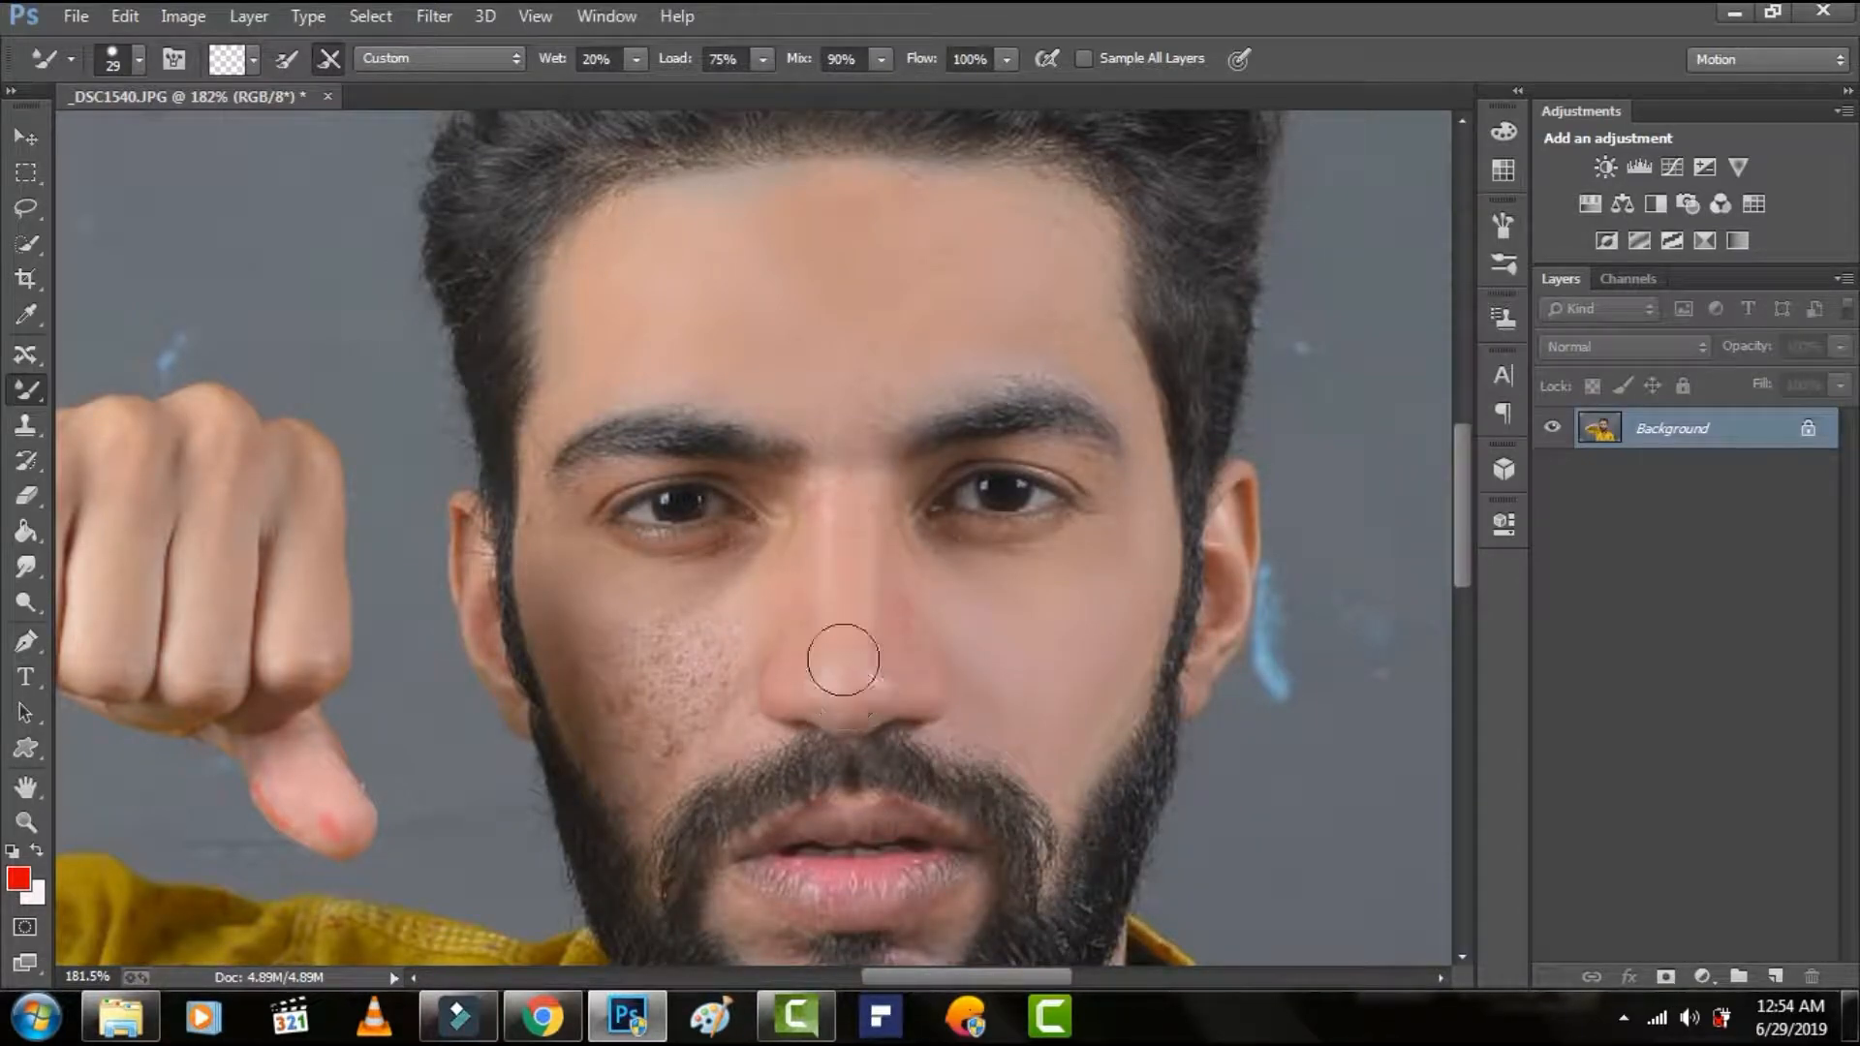
pyautogui.moveTo(802, 548)
pyautogui.mouseDown()
pyautogui.moveTo(794, 666)
pyautogui.moveTo(838, 544)
pyautogui.moveTo(805, 553)
pyautogui.moveTo(796, 686)
pyautogui.mouseUp()
pyautogui.moveTo(901, 617)
pyautogui.mouseDown()
pyautogui.moveTo(919, 662)
pyautogui.moveTo(908, 621)
pyautogui.mouseUp()
pyautogui.moveTo(853, 444); pyautogui.dragTo(846, 496)
# Smooth the spotted skin on the cheek at the image's left, from below the eye to the beard.
pyautogui.moveTo(693, 632)
pyautogui.mouseDown()
pyautogui.moveTo(726, 597)
pyautogui.moveTo(695, 633)
pyautogui.mouseUp()
pyautogui.scroll(-2, 552, 608)
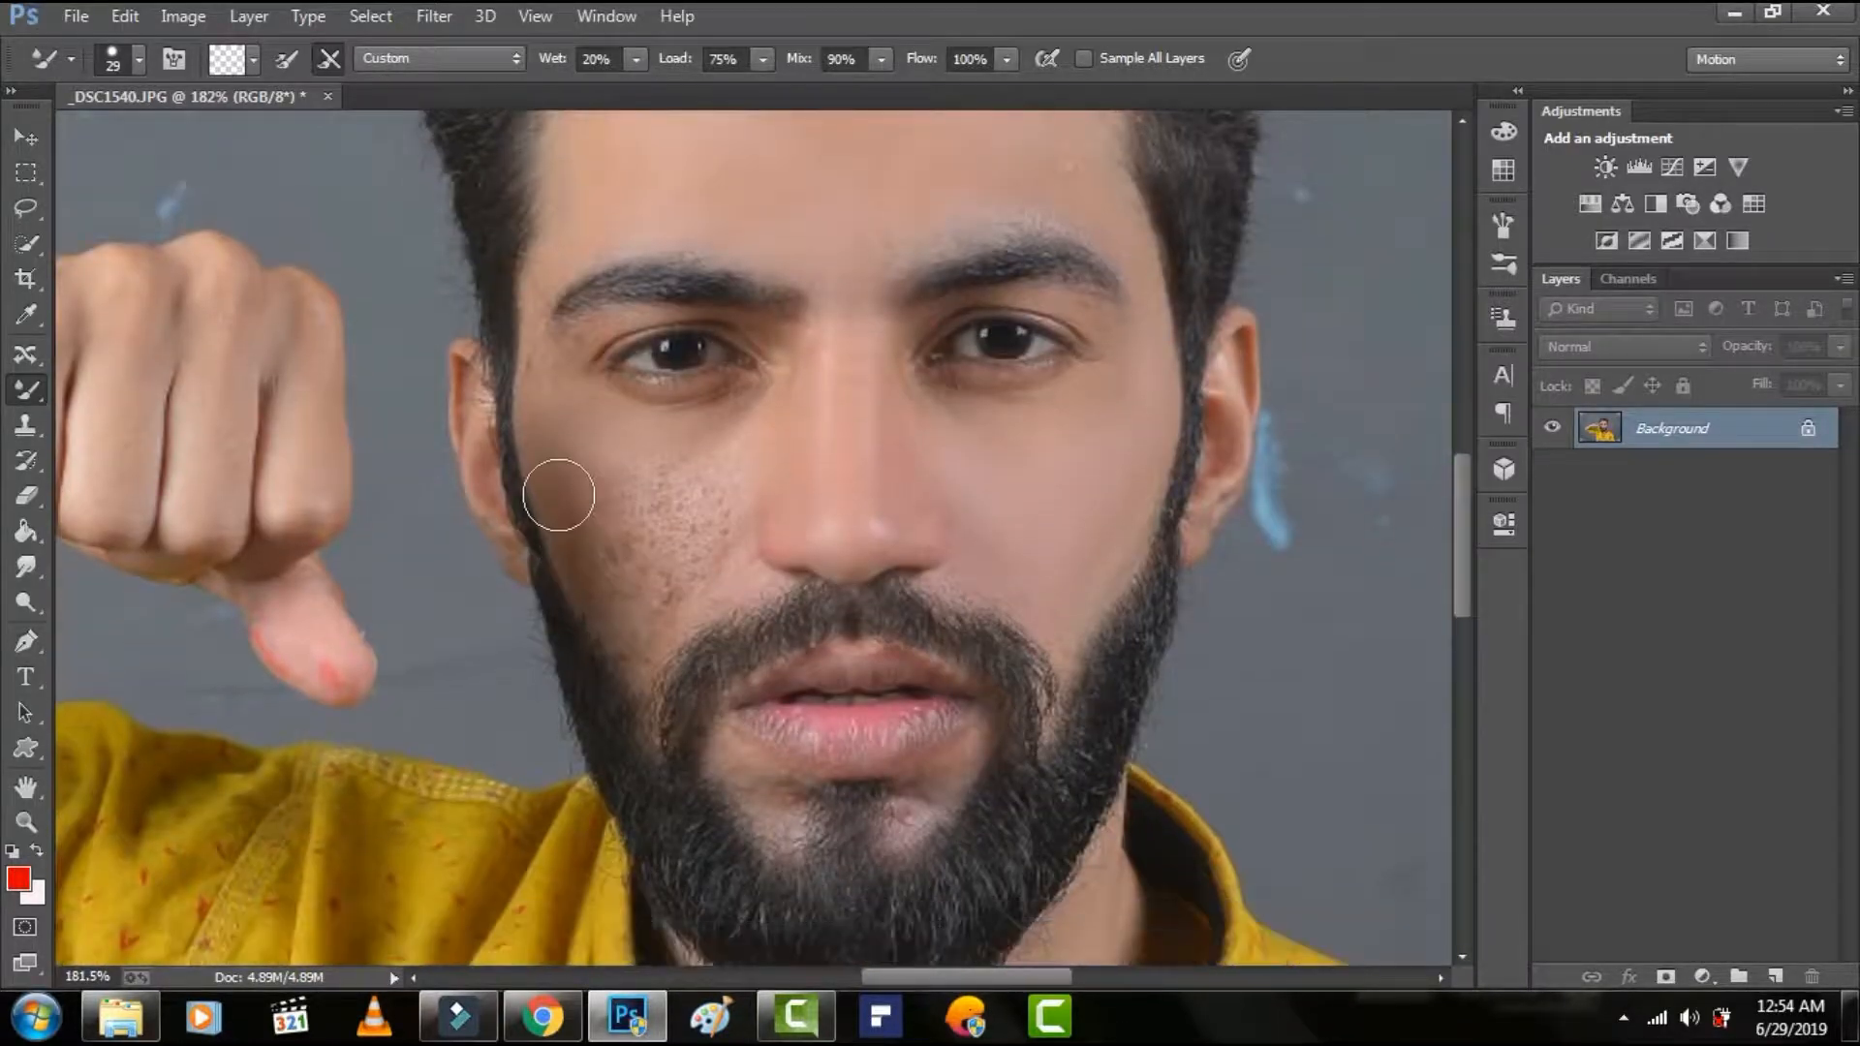
pyautogui.moveTo(616, 574)
pyautogui.mouseDown()
pyautogui.moveTo(626, 487)
pyautogui.moveTo(637, 583)
pyautogui.moveTo(643, 498)
pyautogui.moveTo(648, 575)
pyautogui.moveTo(574, 503)
pyautogui.moveTo(599, 535)
pyautogui.moveTo(559, 437)
pyautogui.mouseUp()
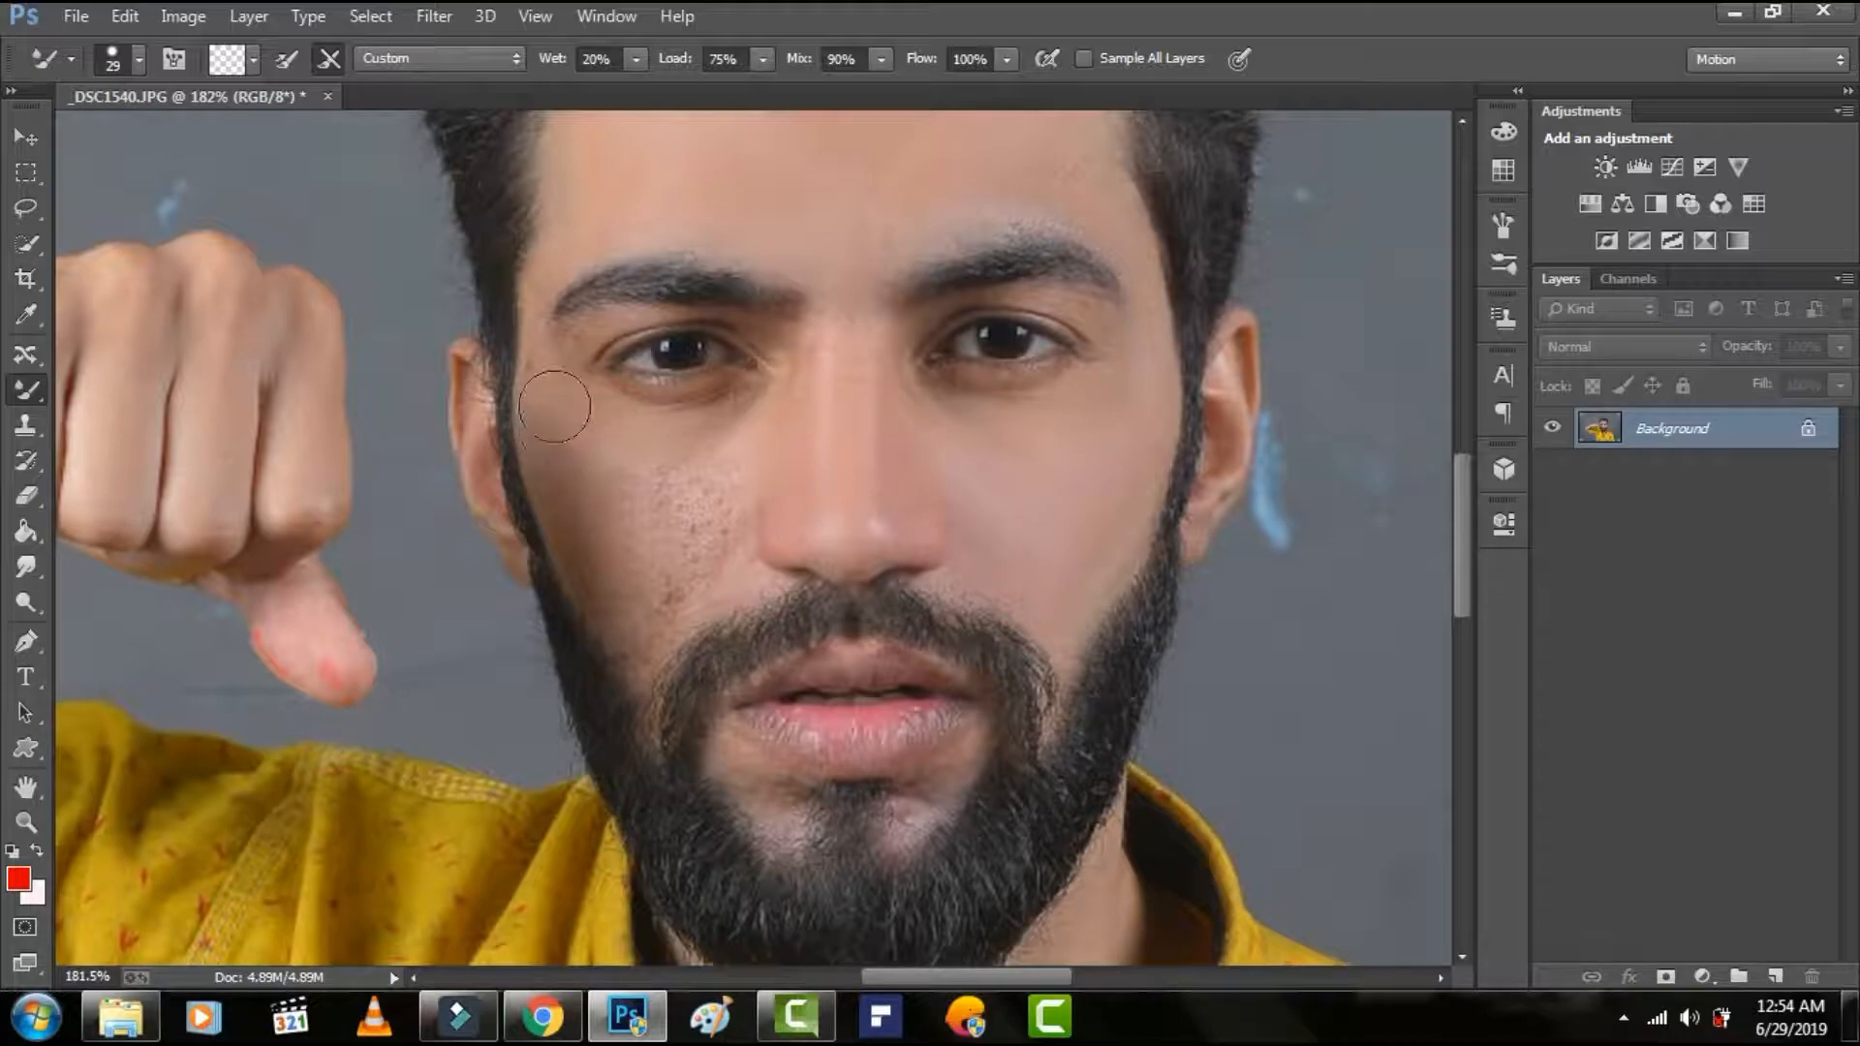
pyautogui.moveTo(668, 529)
pyautogui.mouseDown()
pyautogui.moveTo(731, 444)
pyautogui.moveTo(691, 549)
pyautogui.moveTo(749, 440)
pyautogui.moveTo(681, 573)
pyautogui.moveTo(739, 419)
pyautogui.moveTo(635, 514)
pyautogui.moveTo(770, 401)
pyautogui.moveTo(687, 499)
pyautogui.moveTo(638, 631)
pyautogui.moveTo(681, 579)
pyautogui.moveTo(648, 623)
pyautogui.mouseUp()
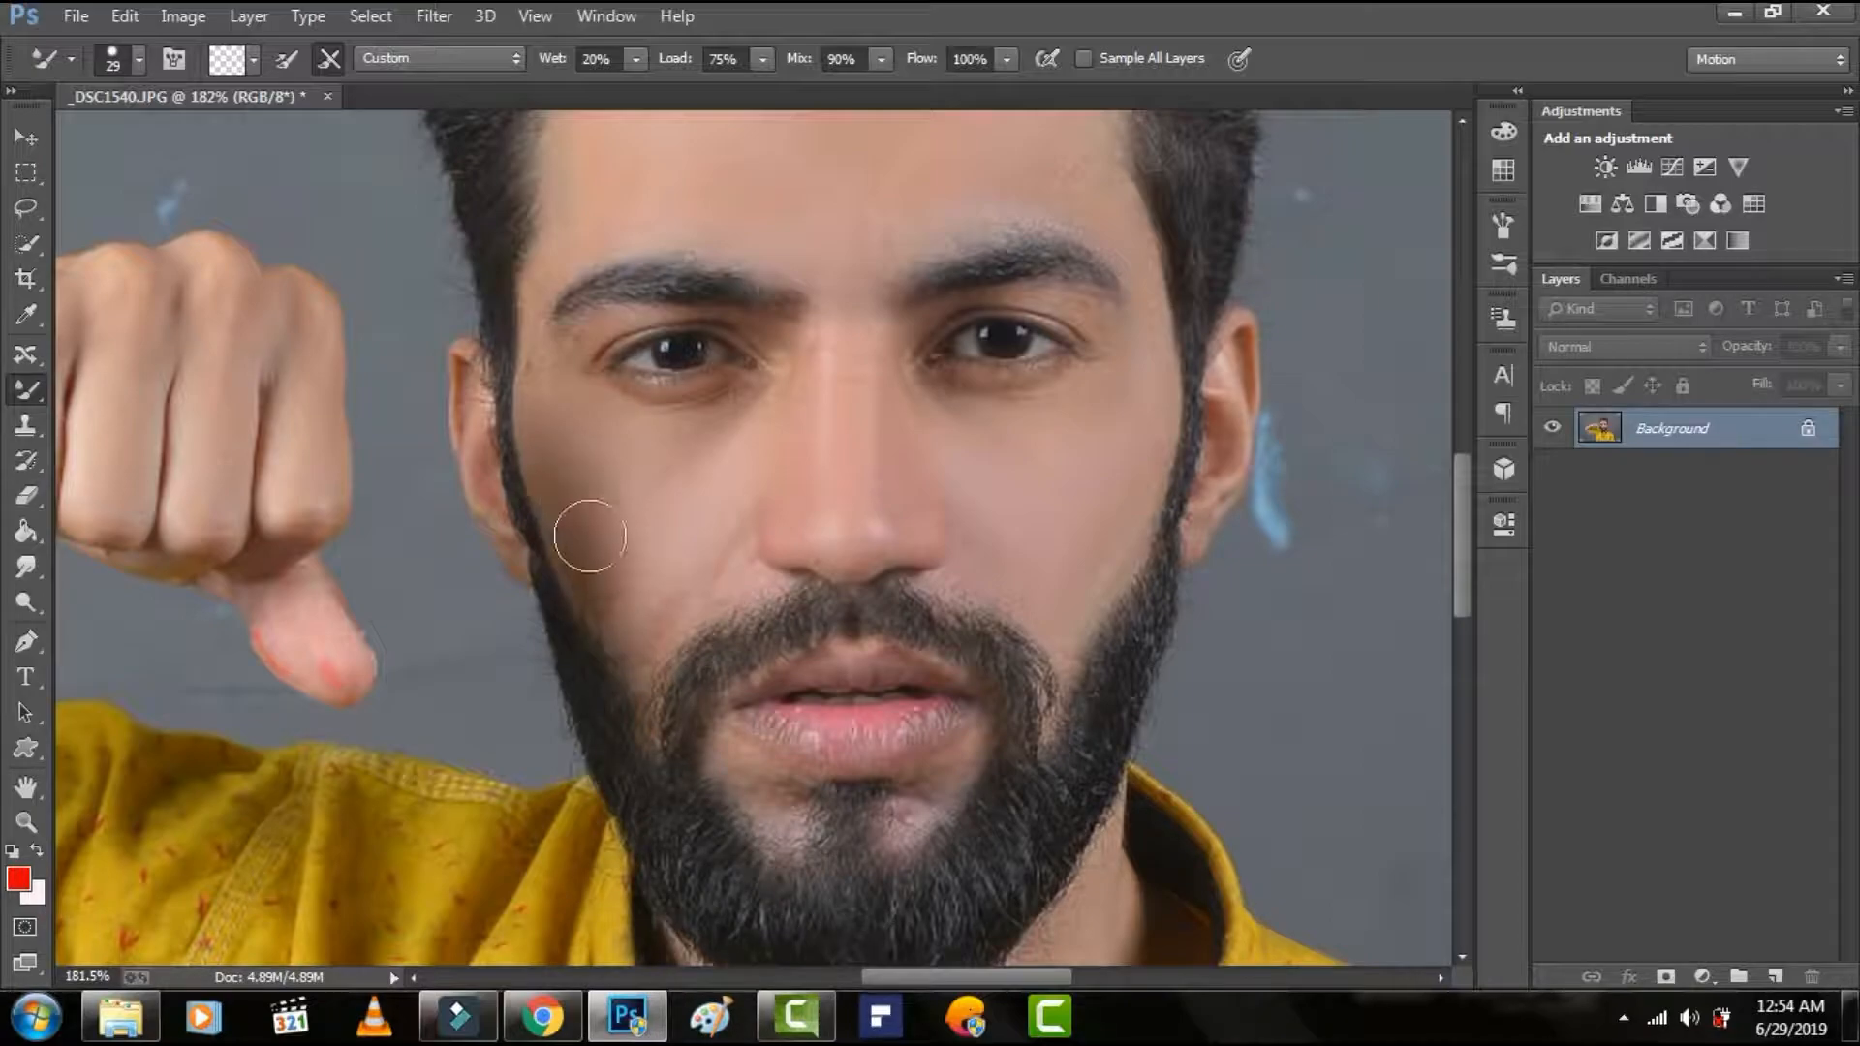
pyautogui.scroll(3, 694, 523)
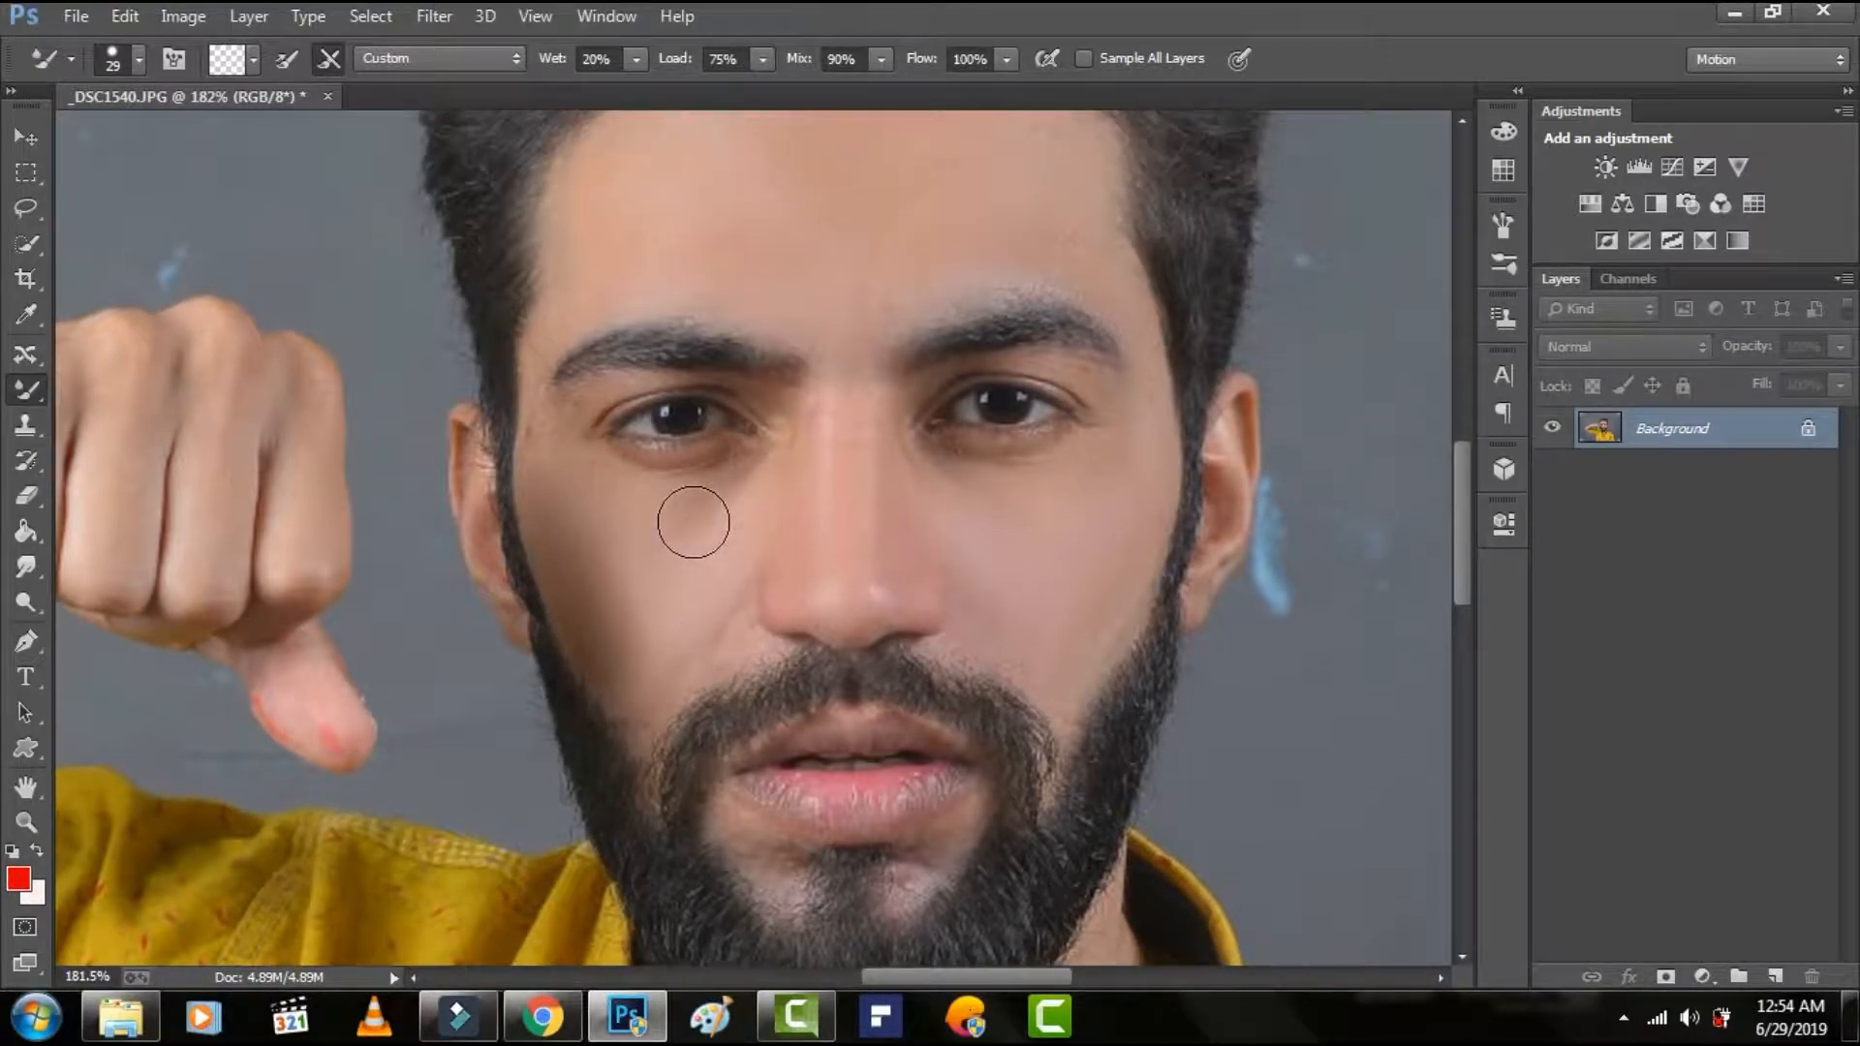
pyautogui.scroll(-4, 692, 552)
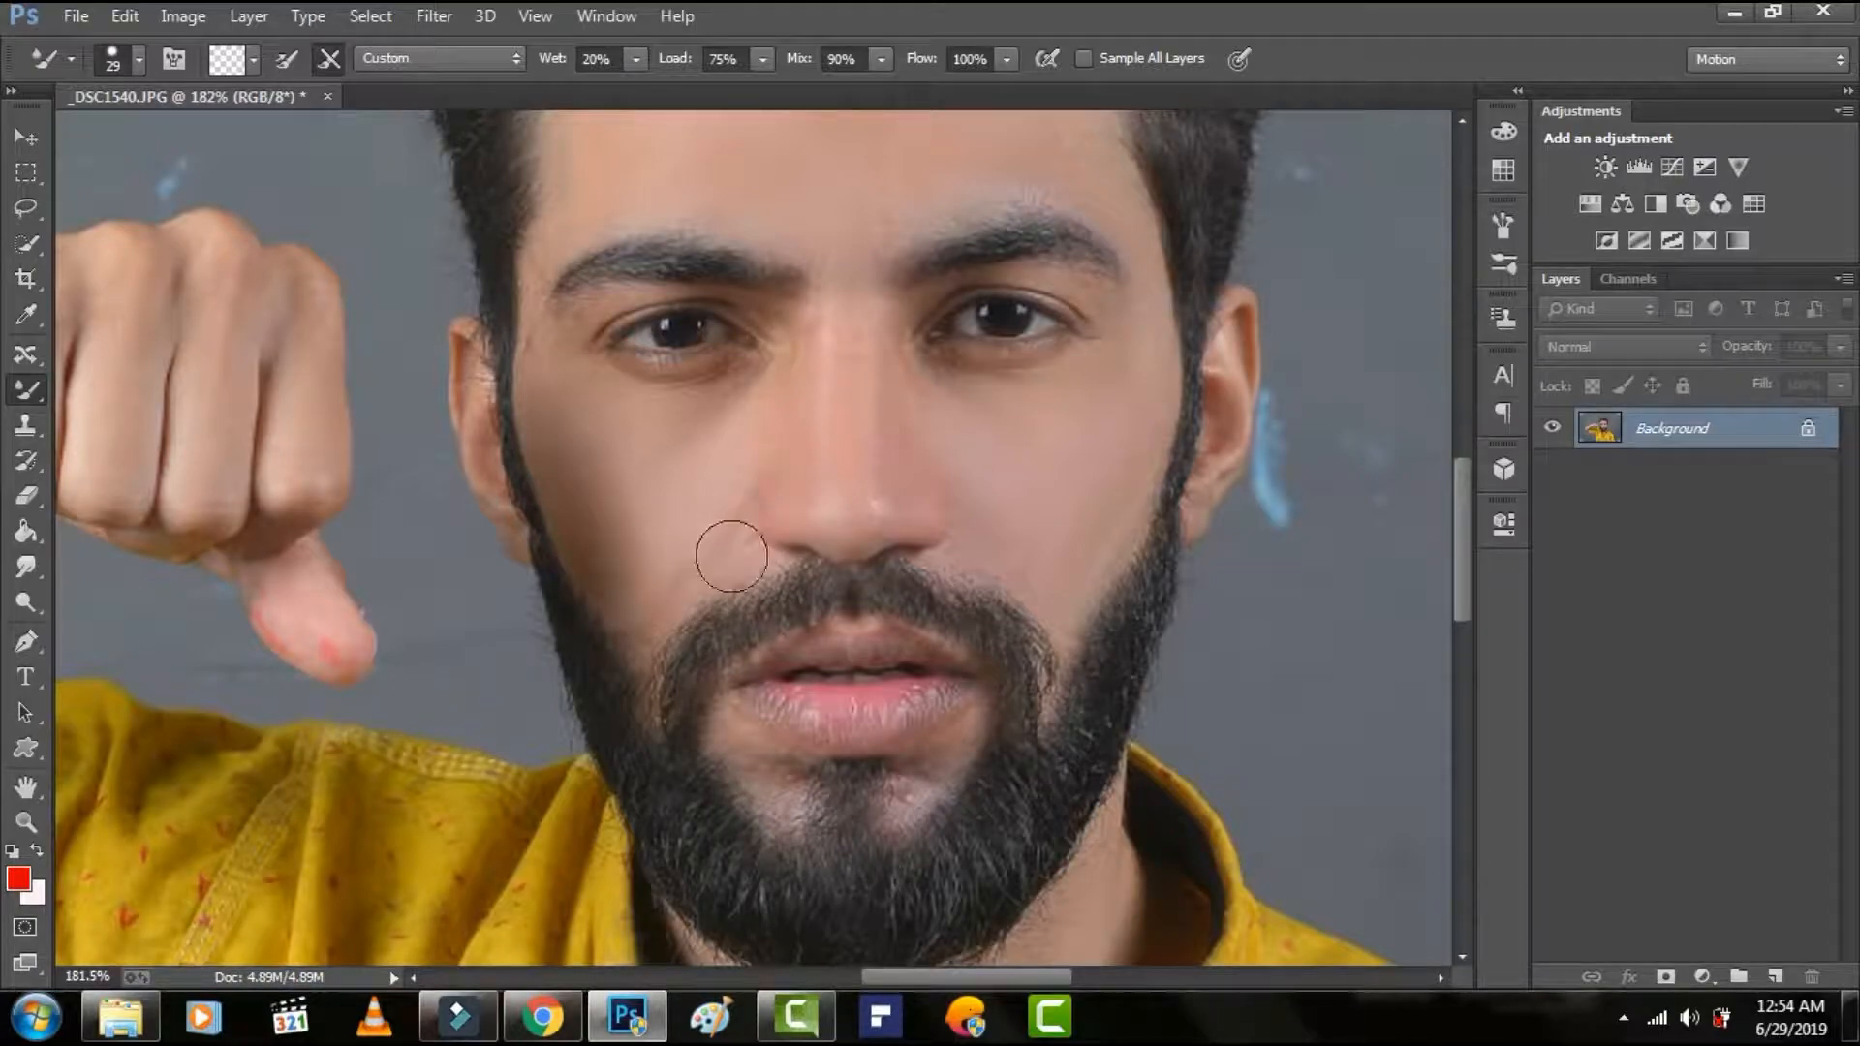
pyautogui.scroll(7, 730, 543)
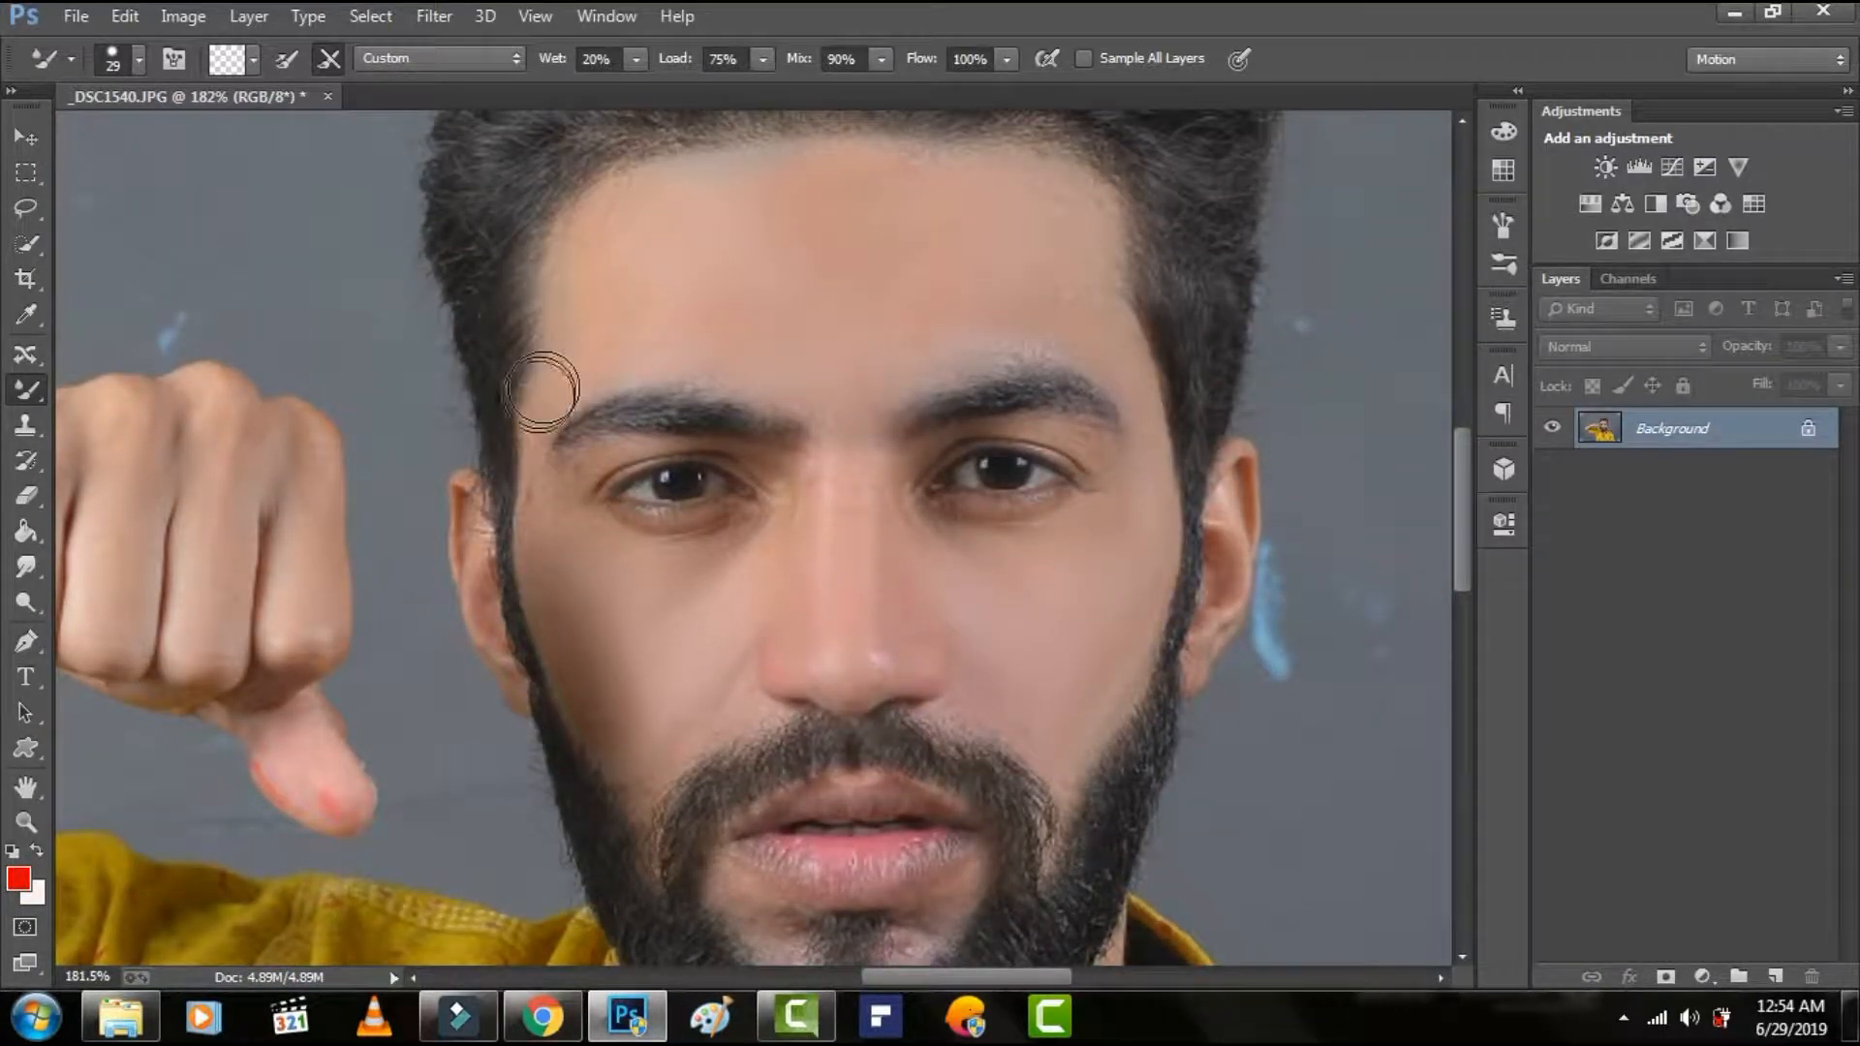
# Set the brush size to 20 px and touch up the temple beside the left-hand eyebrow and the lower face.
pyautogui.rightClick(579, 380)
pyautogui.moveTo(729, 445); pyautogui.dragTo(725, 445)
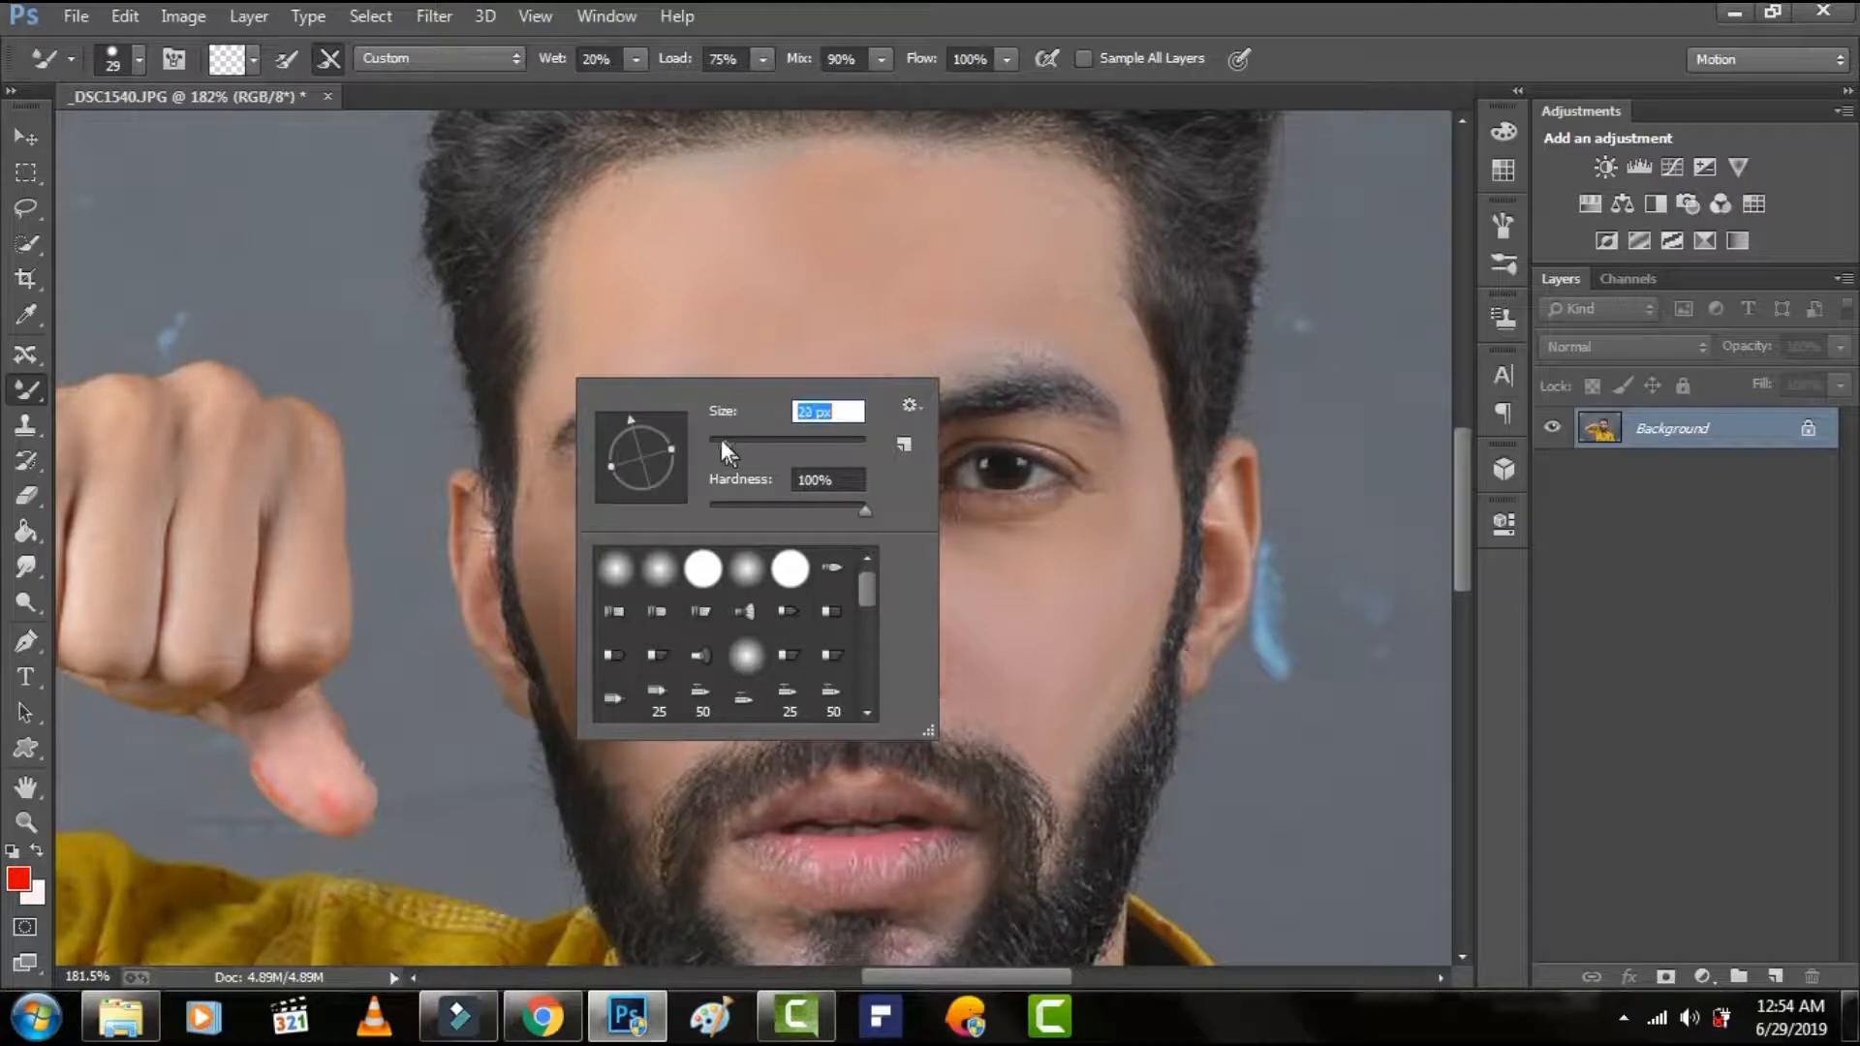
pyautogui.click(544, 383)
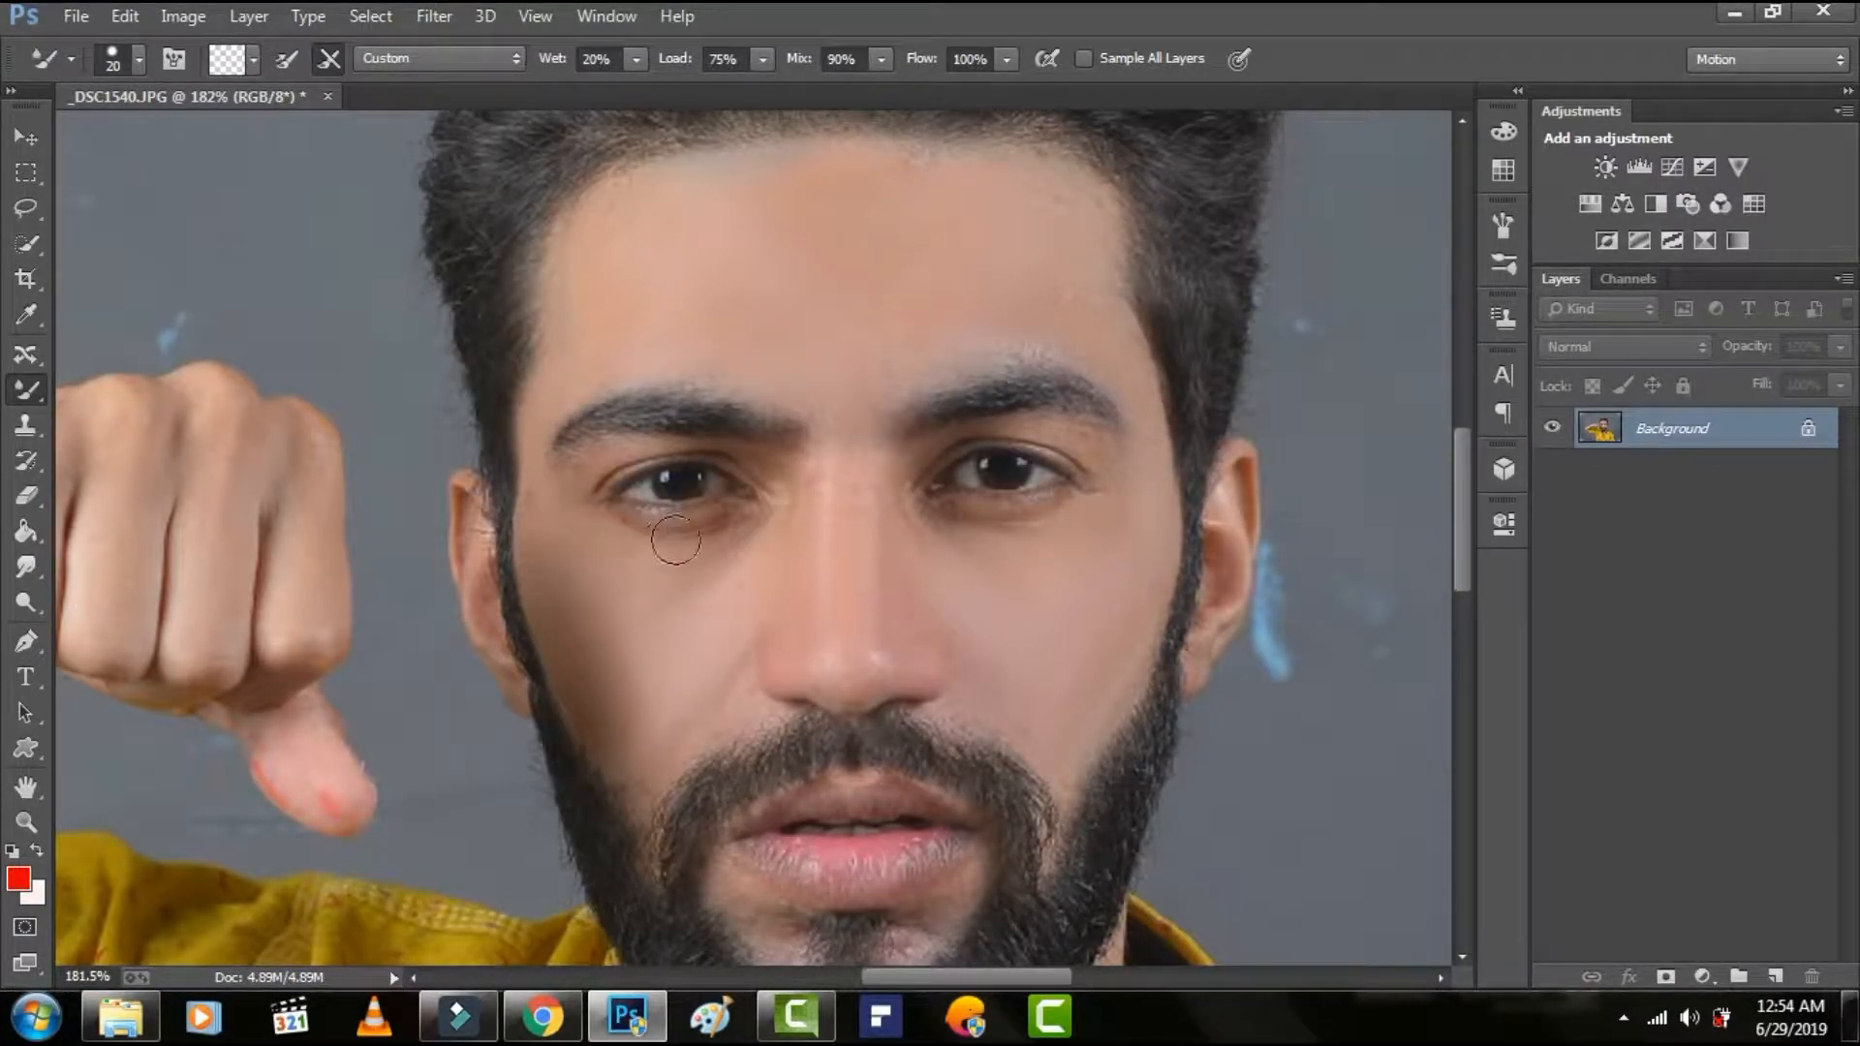
pyautogui.scroll(-5, 688, 620)
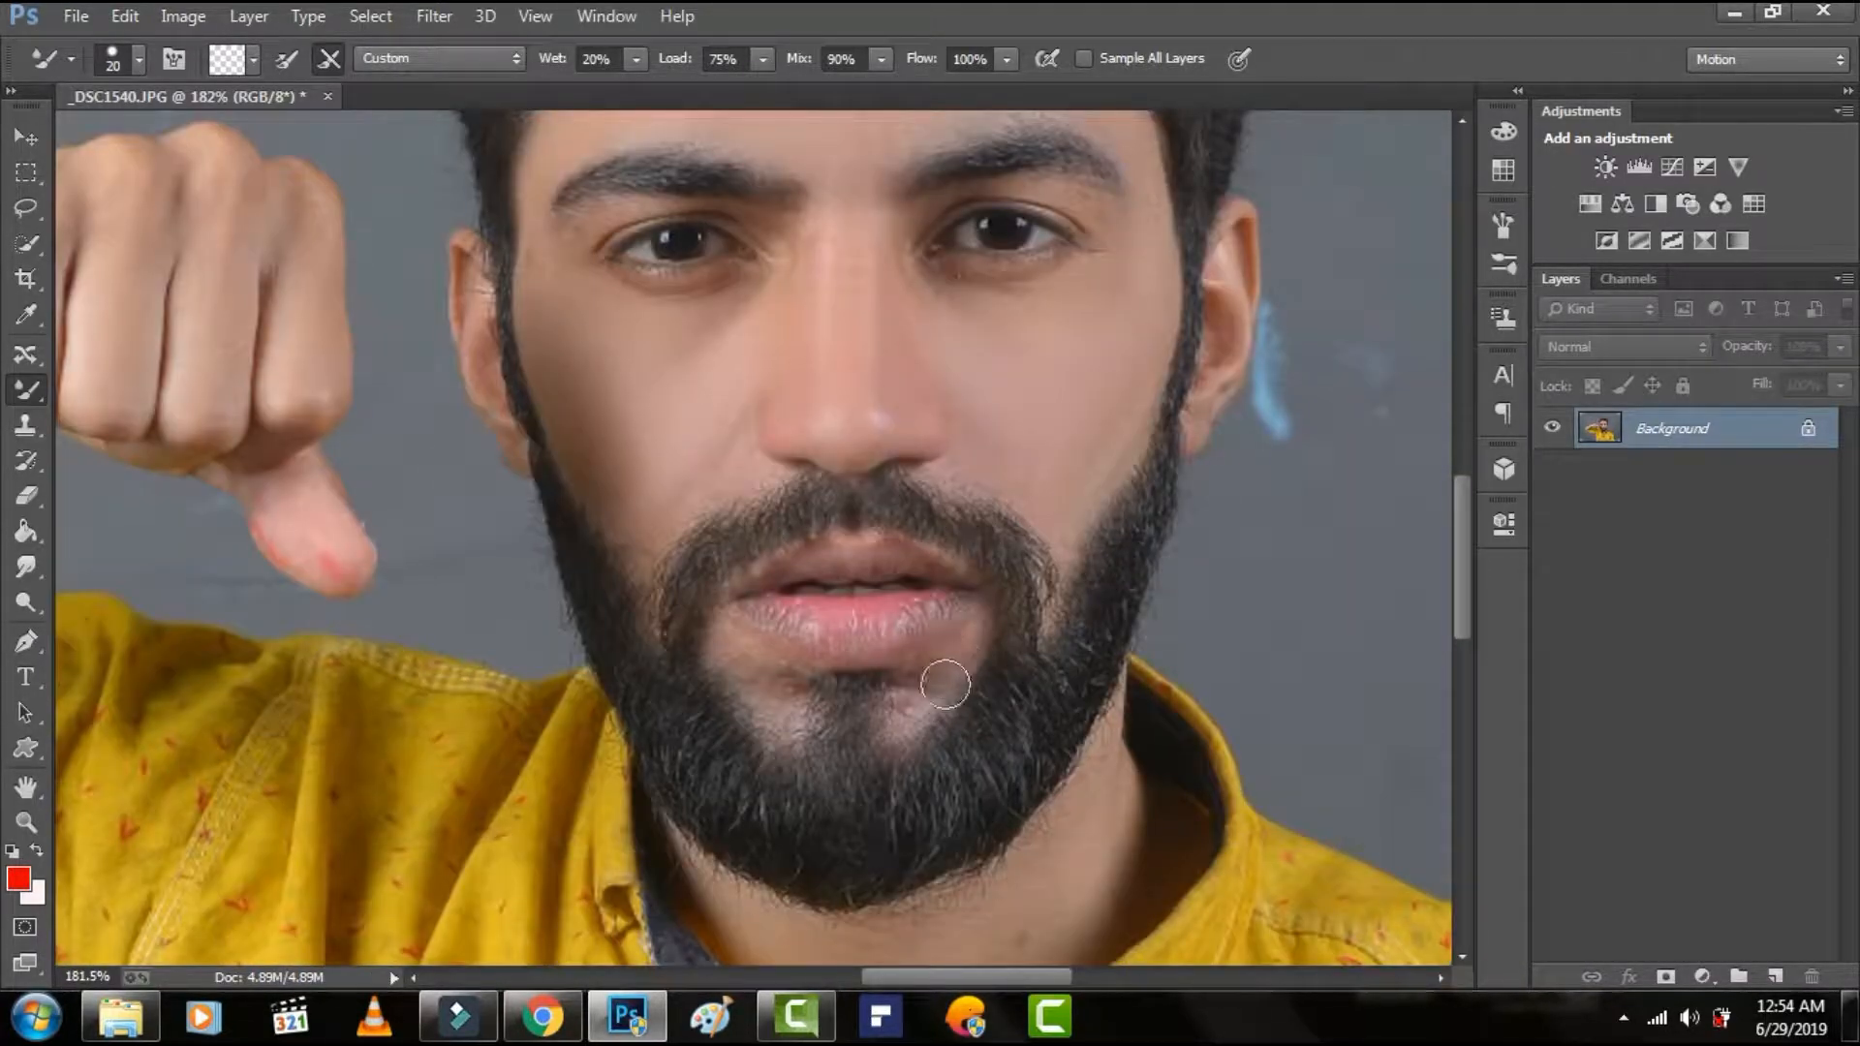
pyautogui.moveTo(946, 685)
pyautogui.mouseDown()
pyautogui.moveTo(903, 702)
pyautogui.moveTo(939, 665)
pyautogui.moveTo(791, 704)
pyautogui.mouseUp()
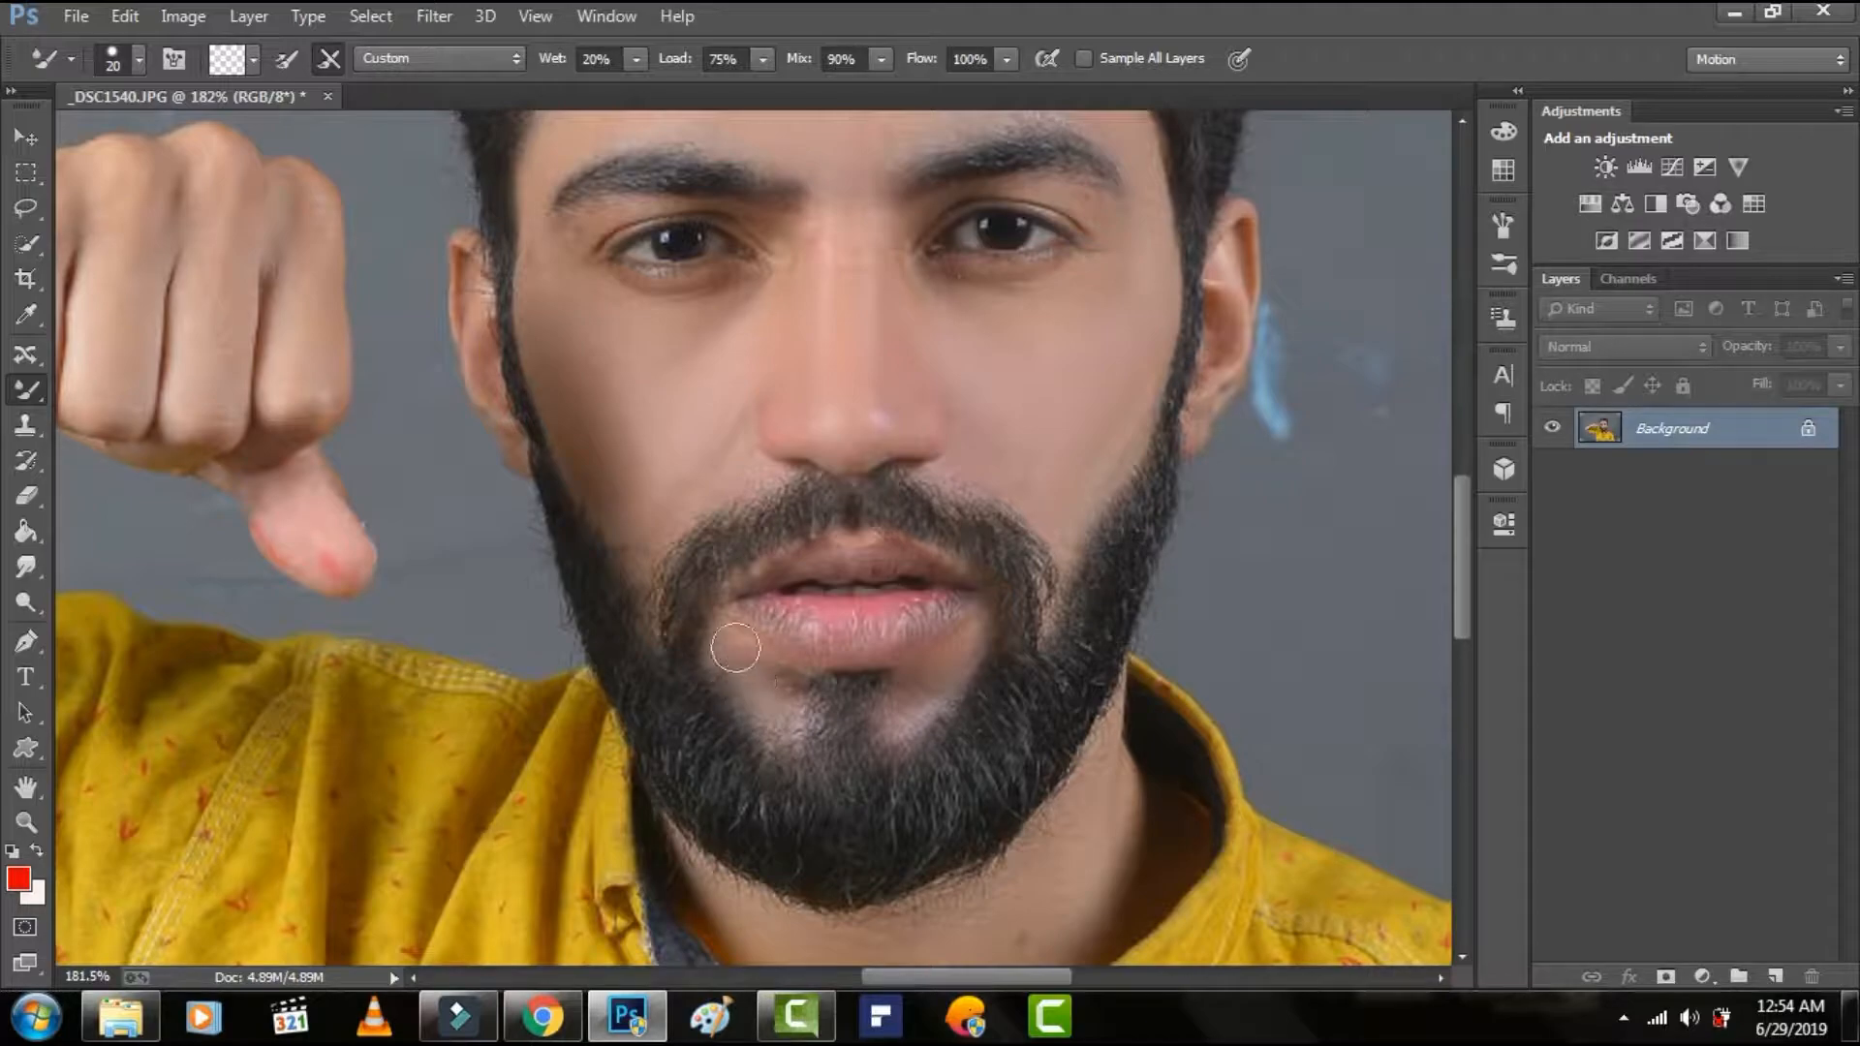
# Touch up the skin around the mouth and smooth the neck below the beard, using a 41 px brush for the neck.
pyautogui.moveTo(972, 657); pyautogui.dragTo(1054, 567)
pyautogui.scroll(-6, 1056, 578)
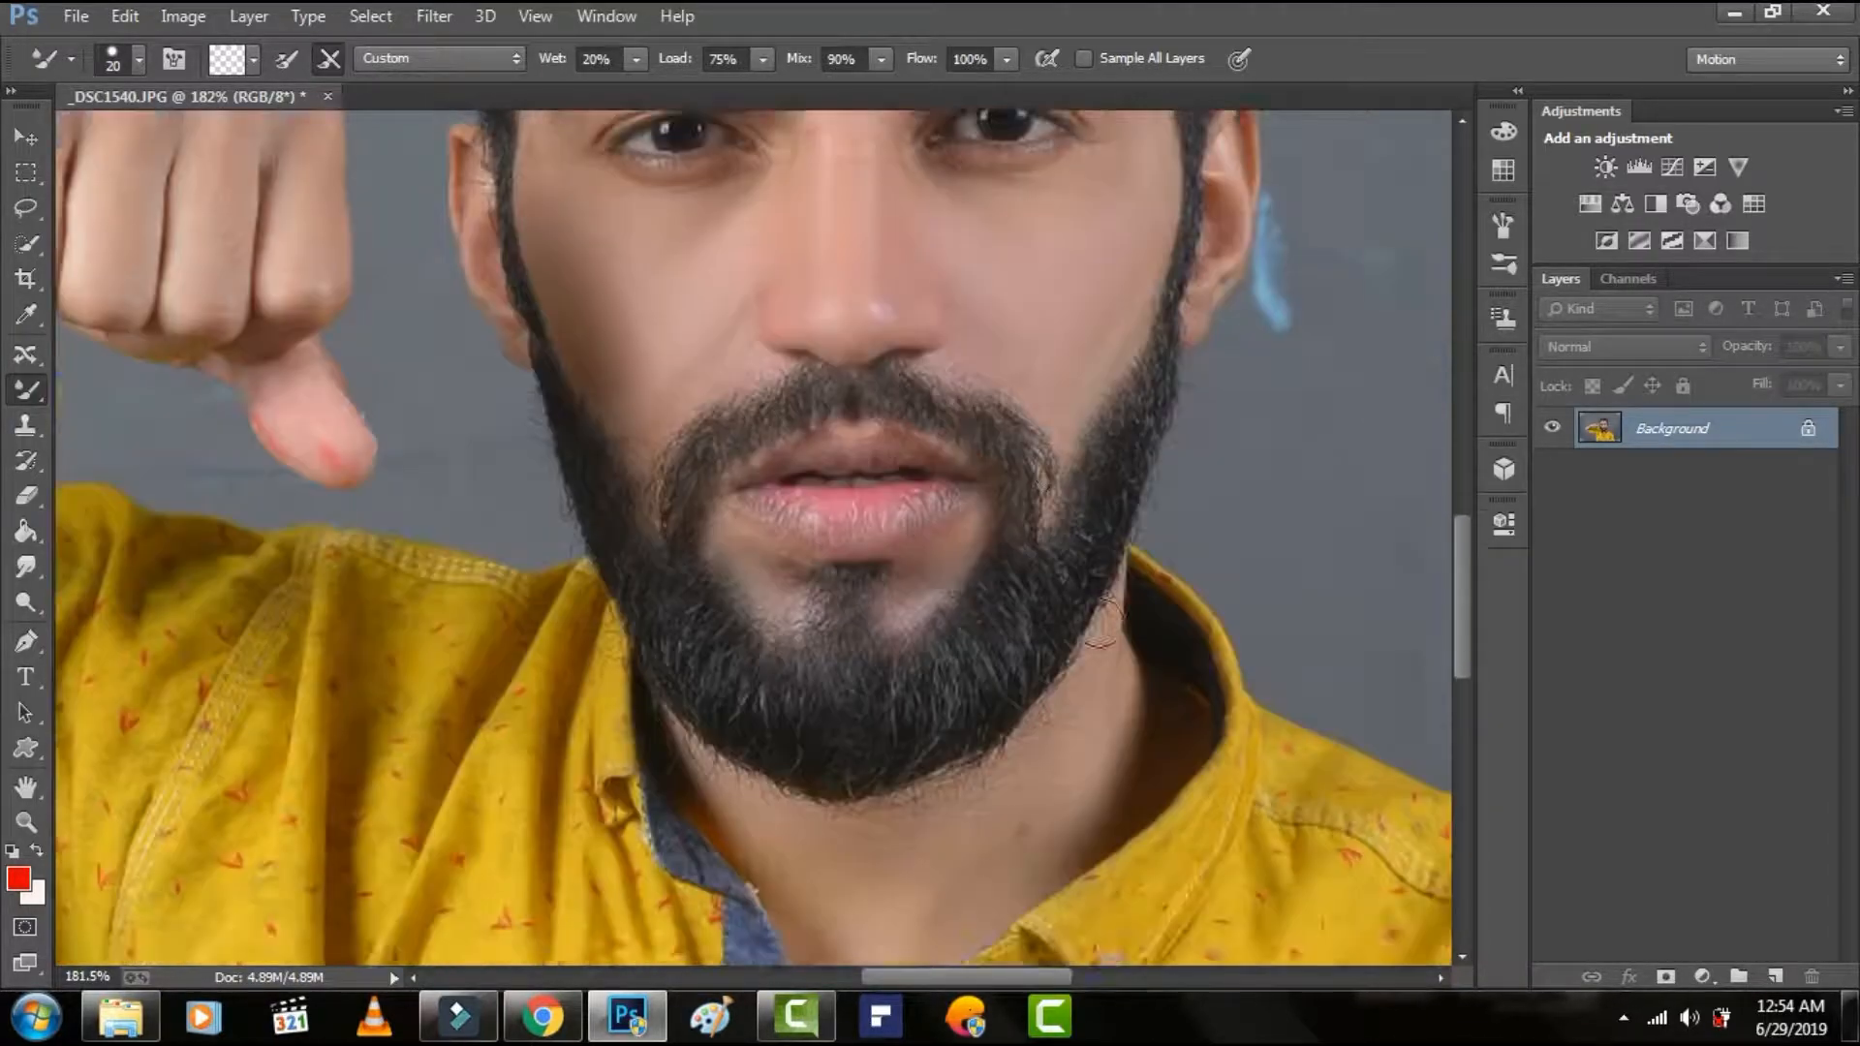
pyautogui.rightClick(1157, 596)
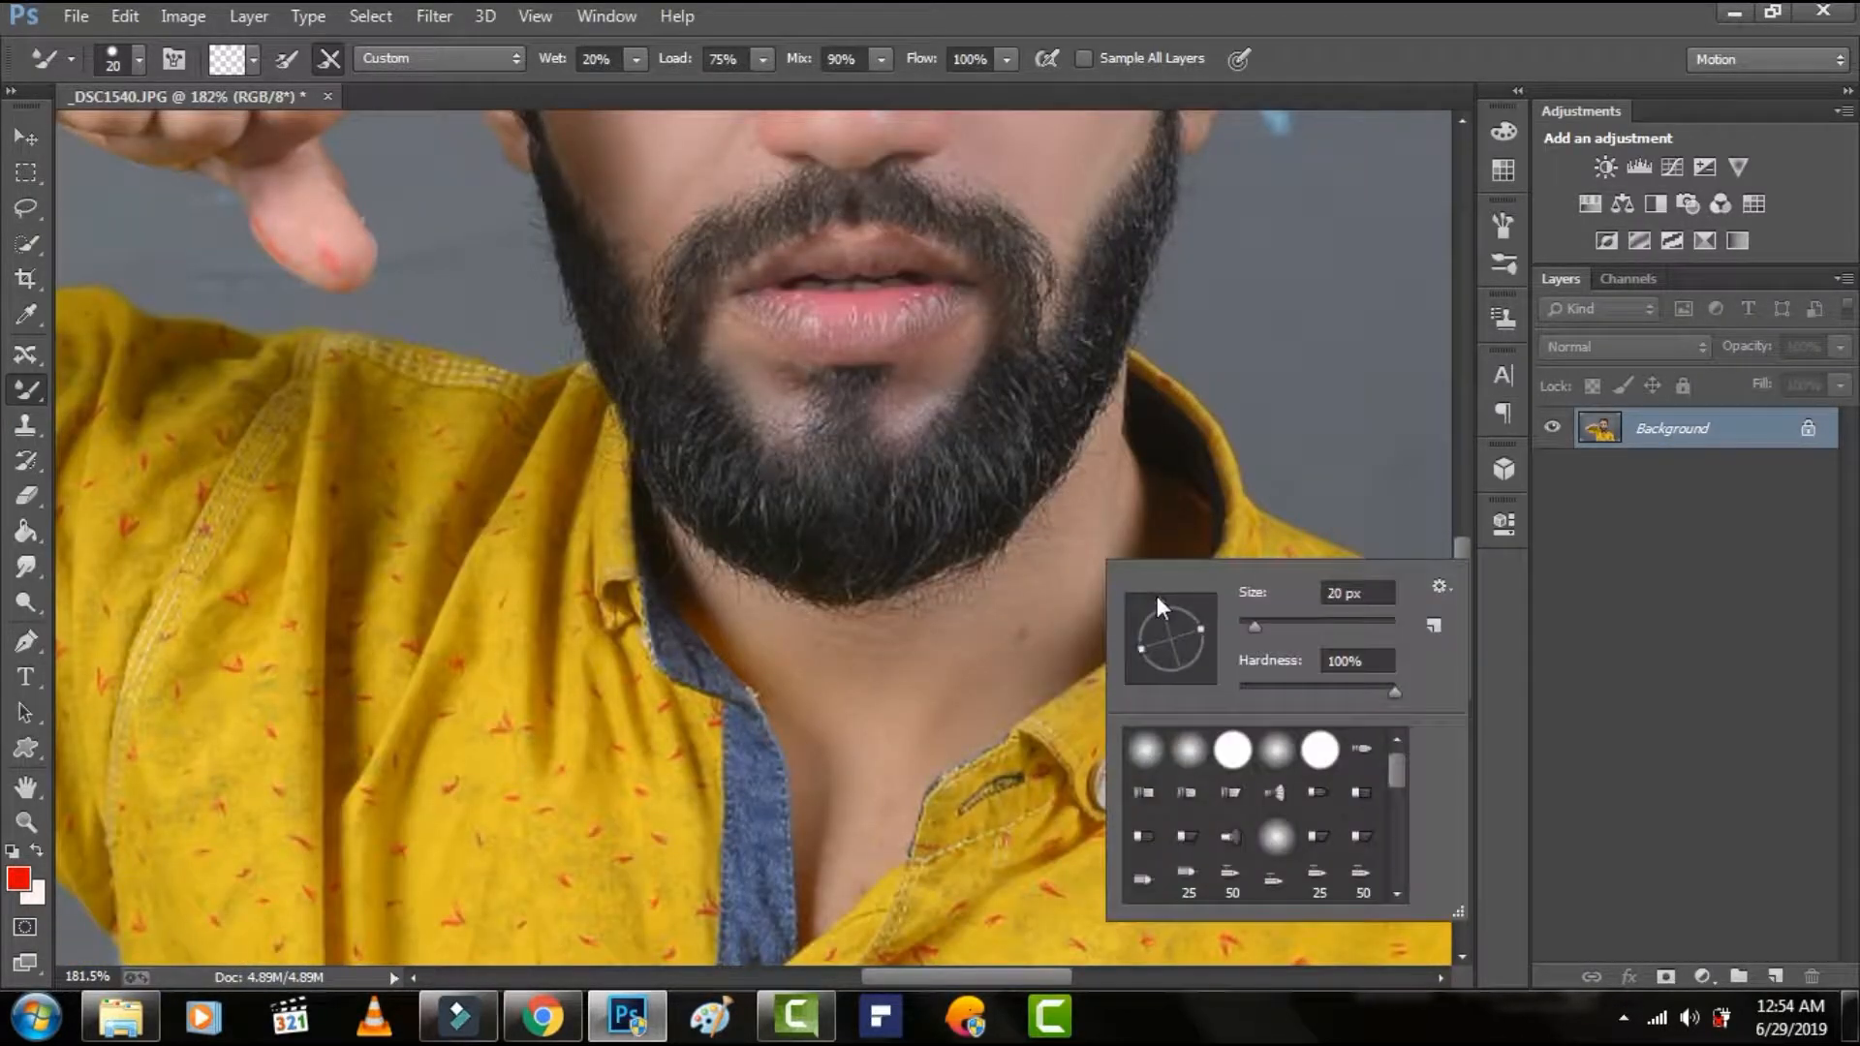
pyautogui.click(1031, 632)
pyautogui.moveTo(1029, 613)
pyautogui.mouseDown()
pyautogui.moveTo(1086, 548)
pyautogui.moveTo(997, 640)
pyautogui.mouseUp()
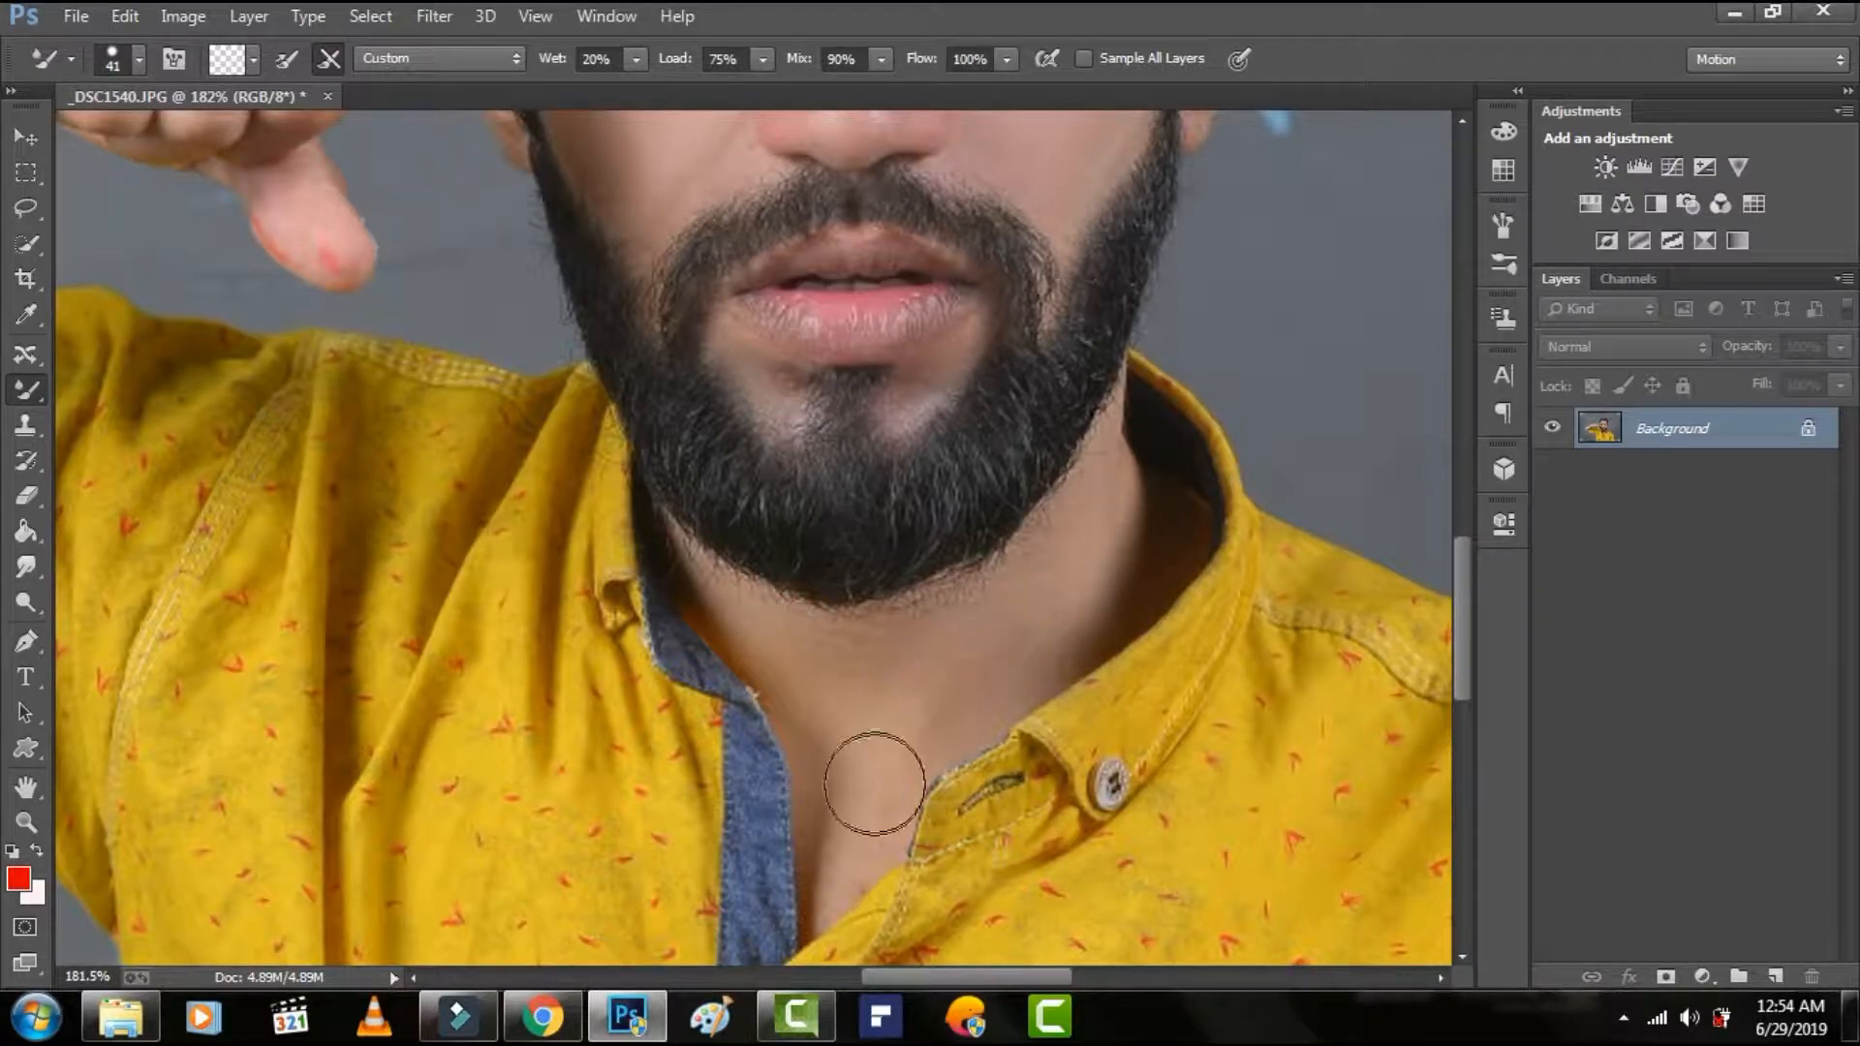
# Inspect the smoothed neck and face from beard to hairline, and fit the whole image on screen.
pyautogui.scroll(1, 738, 608)
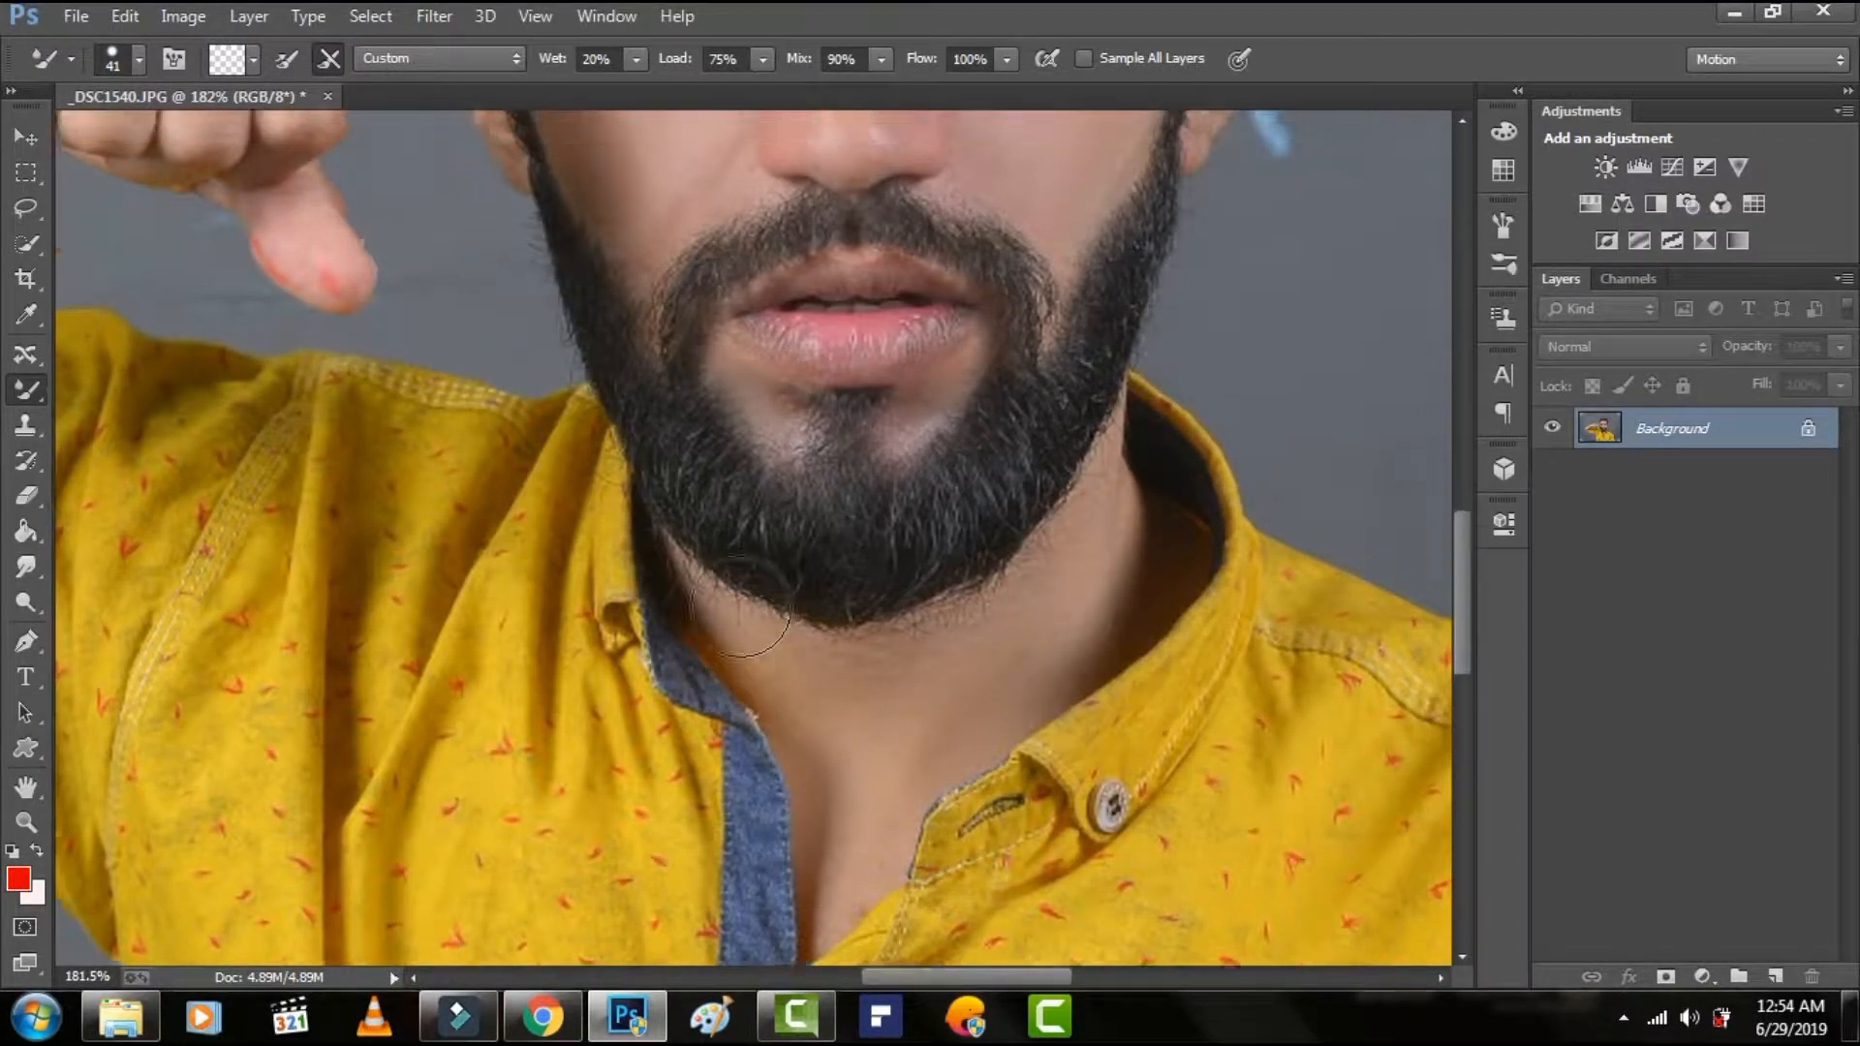
pyautogui.scroll(12, 738, 608)
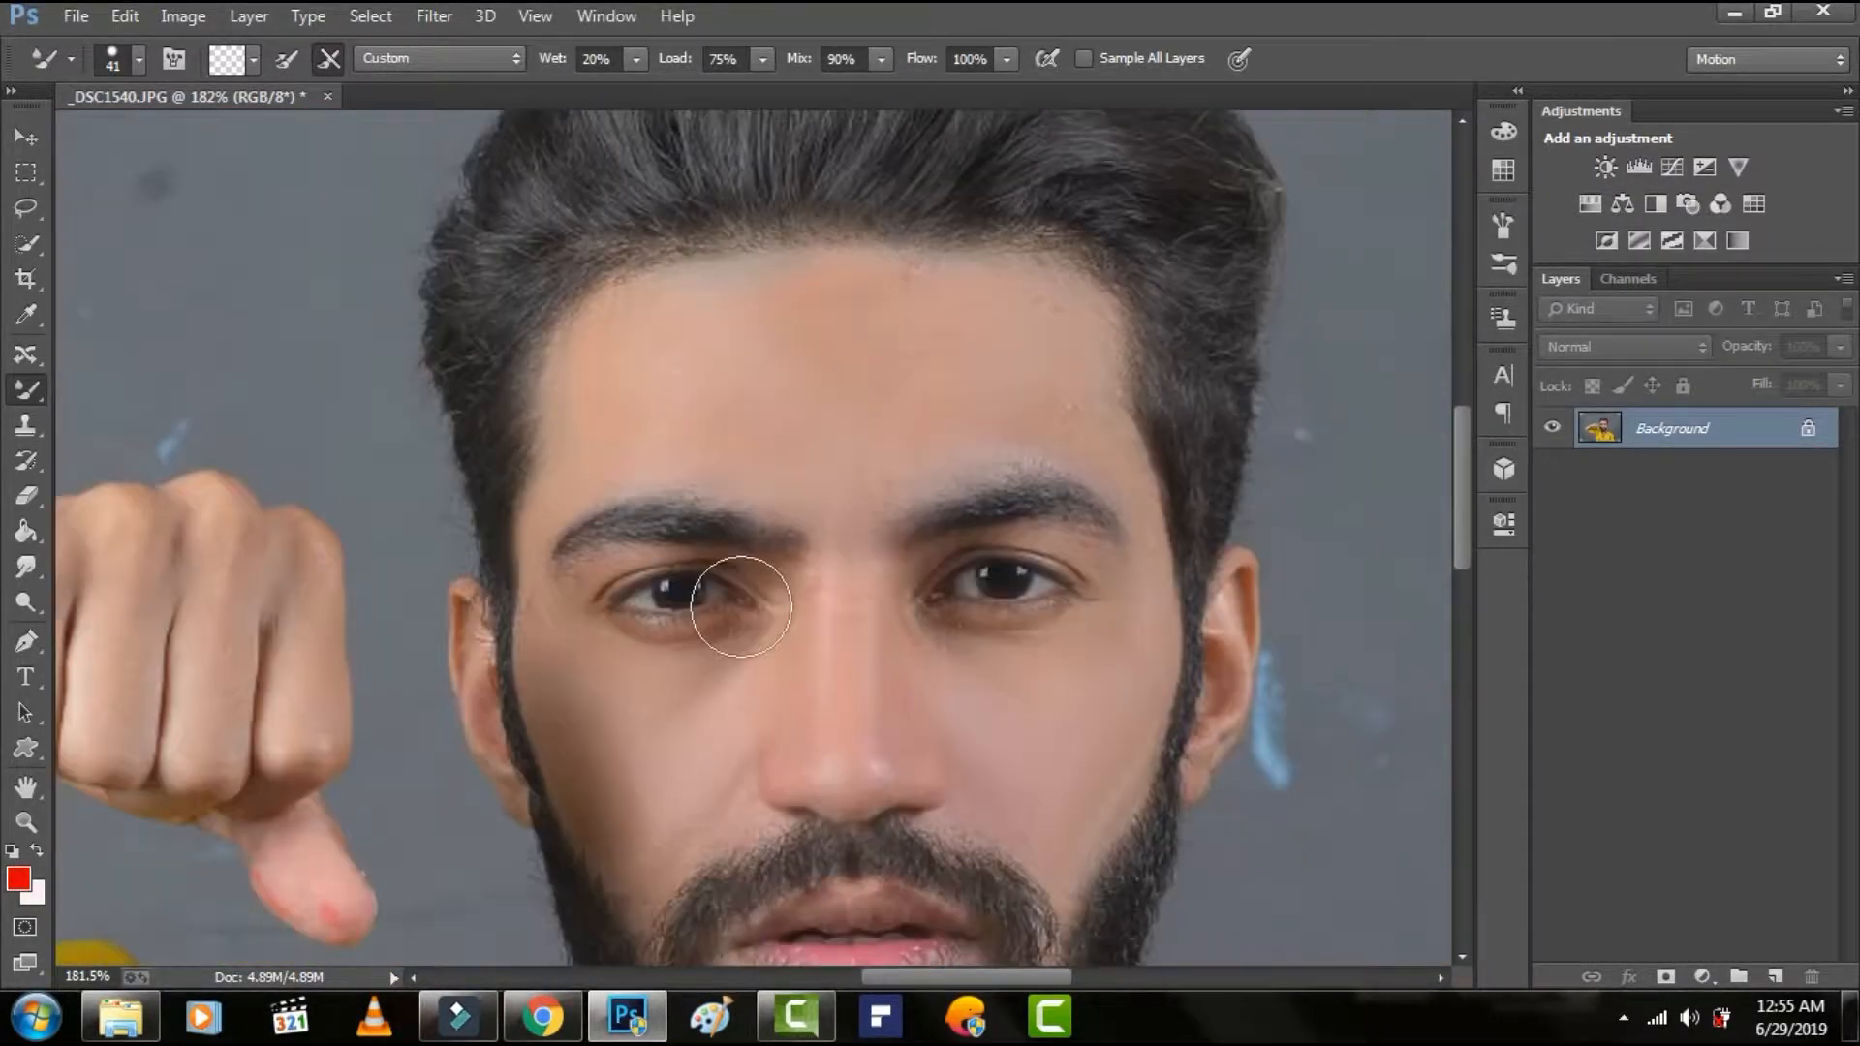
pyautogui.scroll(-4, 741, 607)
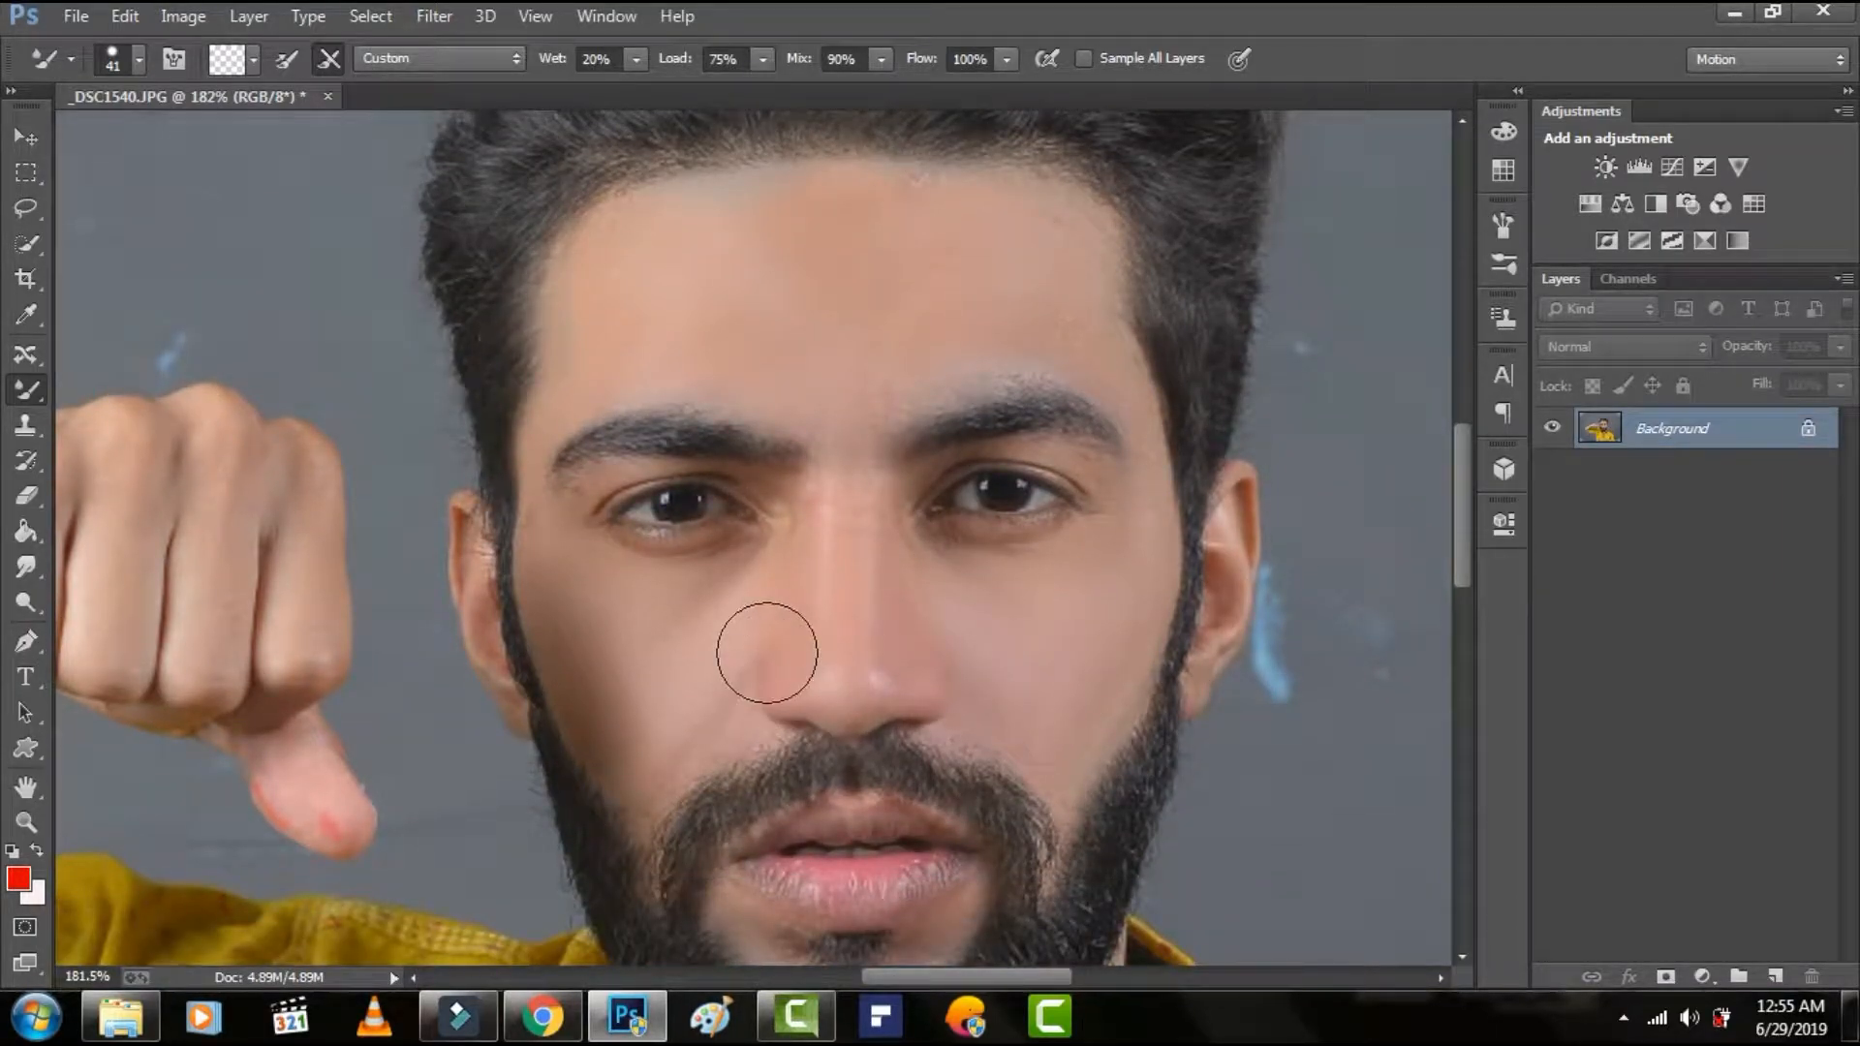
pyautogui.scroll(2, 765, 652)
pyautogui.scroll(-3, 775, 655)
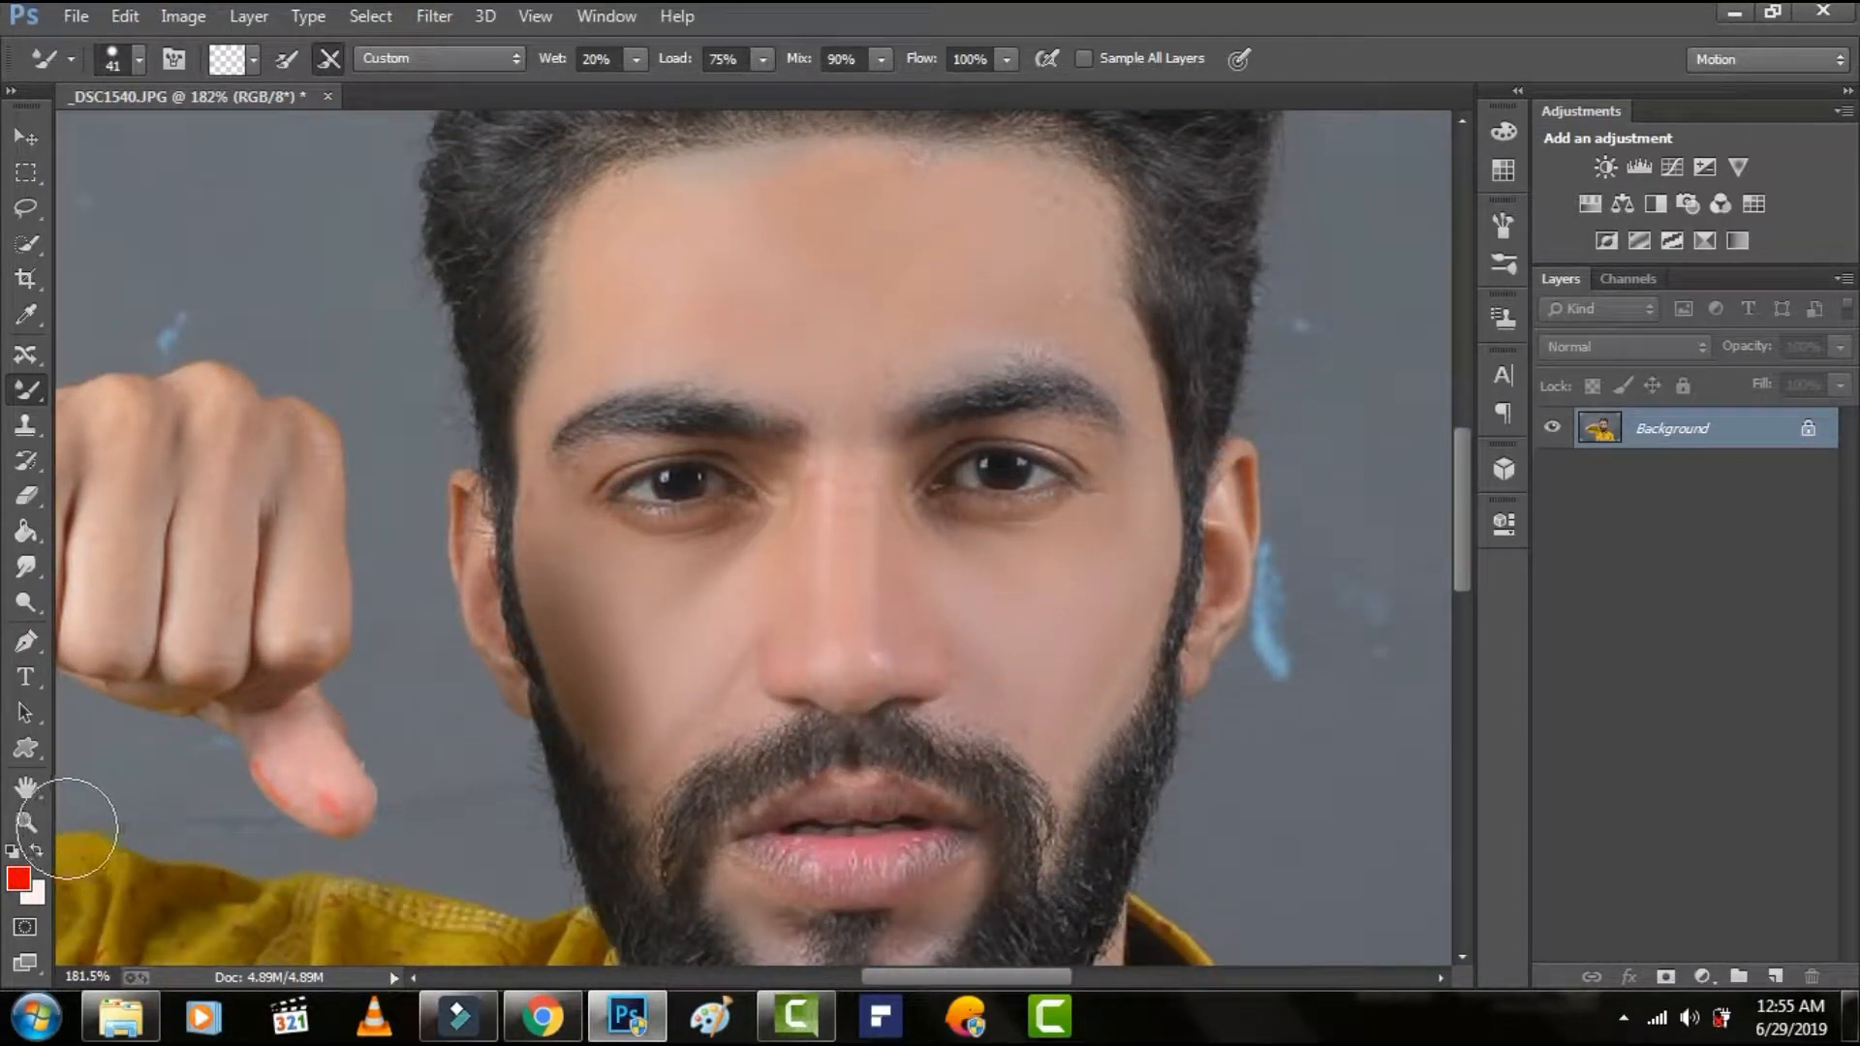
pyautogui.click(35, 822)
pyautogui.rightClick(527, 397)
pyautogui.click(583, 416)
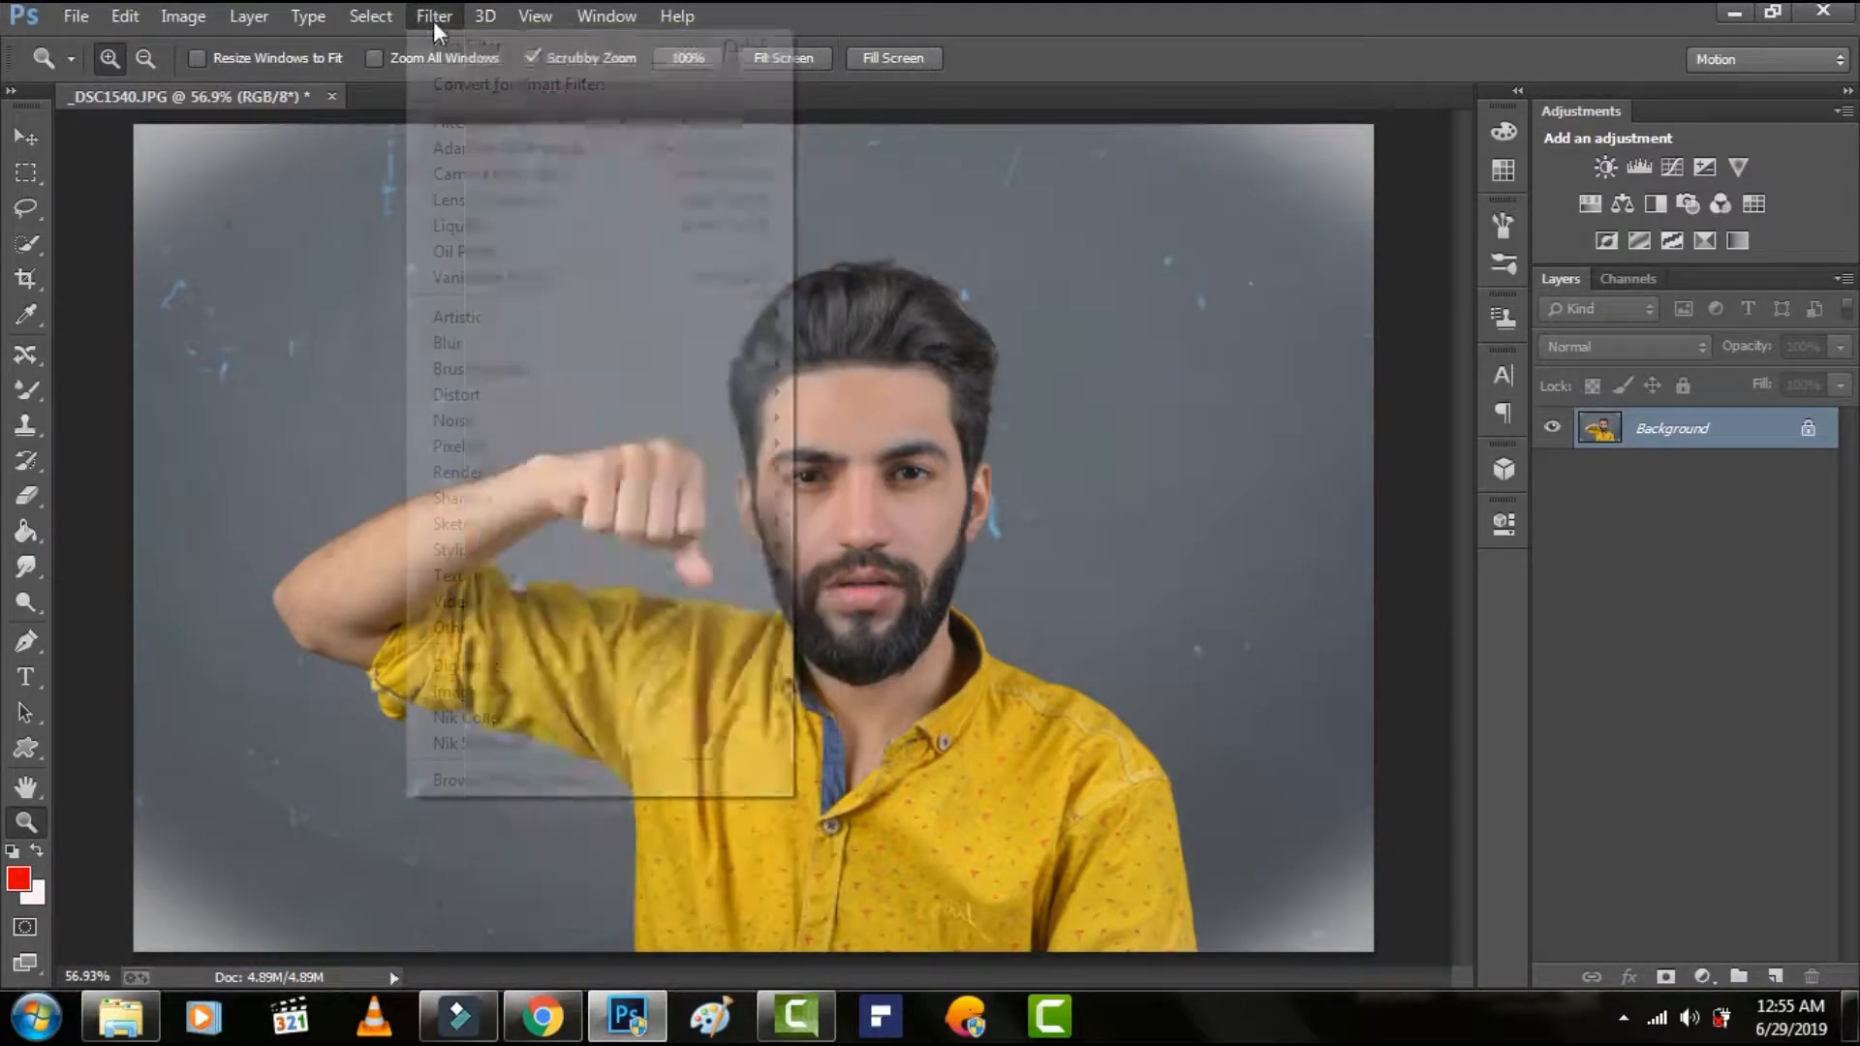
# Open the portrait in the Camera Raw filter and bring up the HSL saturation adjustments.
pyautogui.click(478, 177)
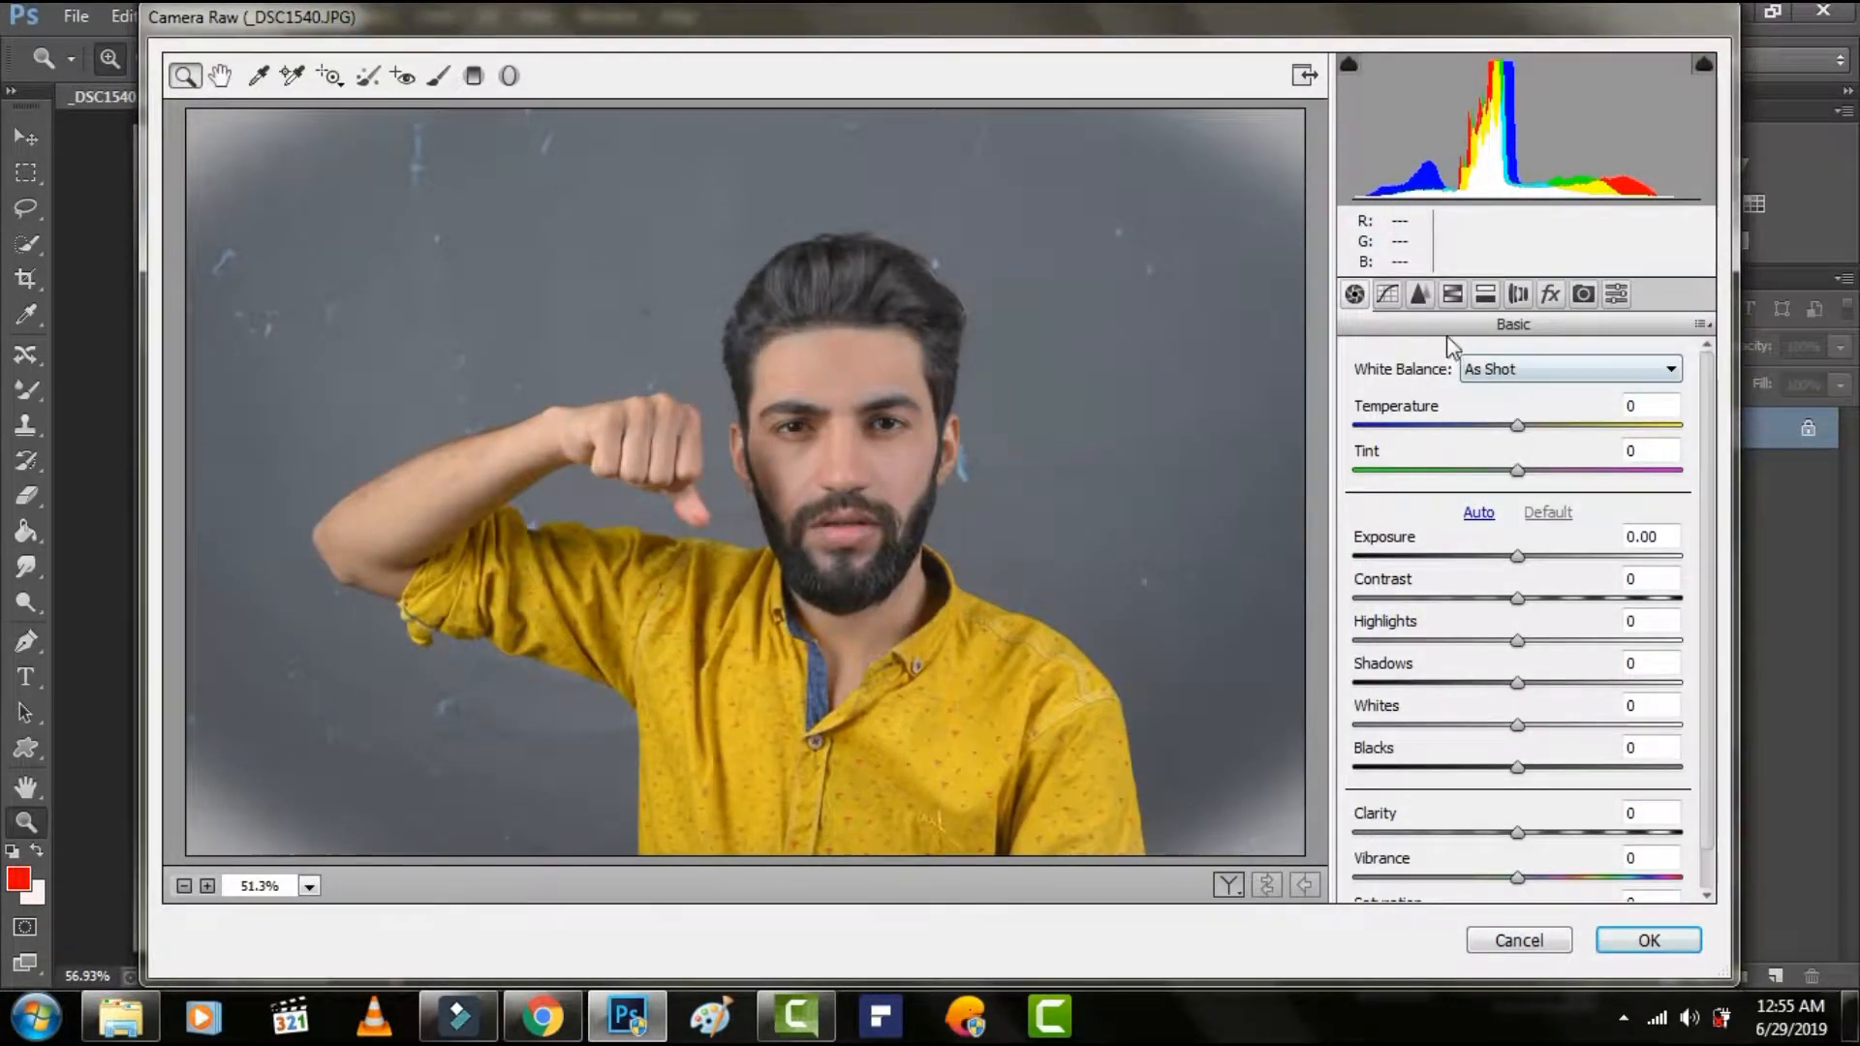
pyautogui.click(1486, 294)
pyautogui.click(1453, 293)
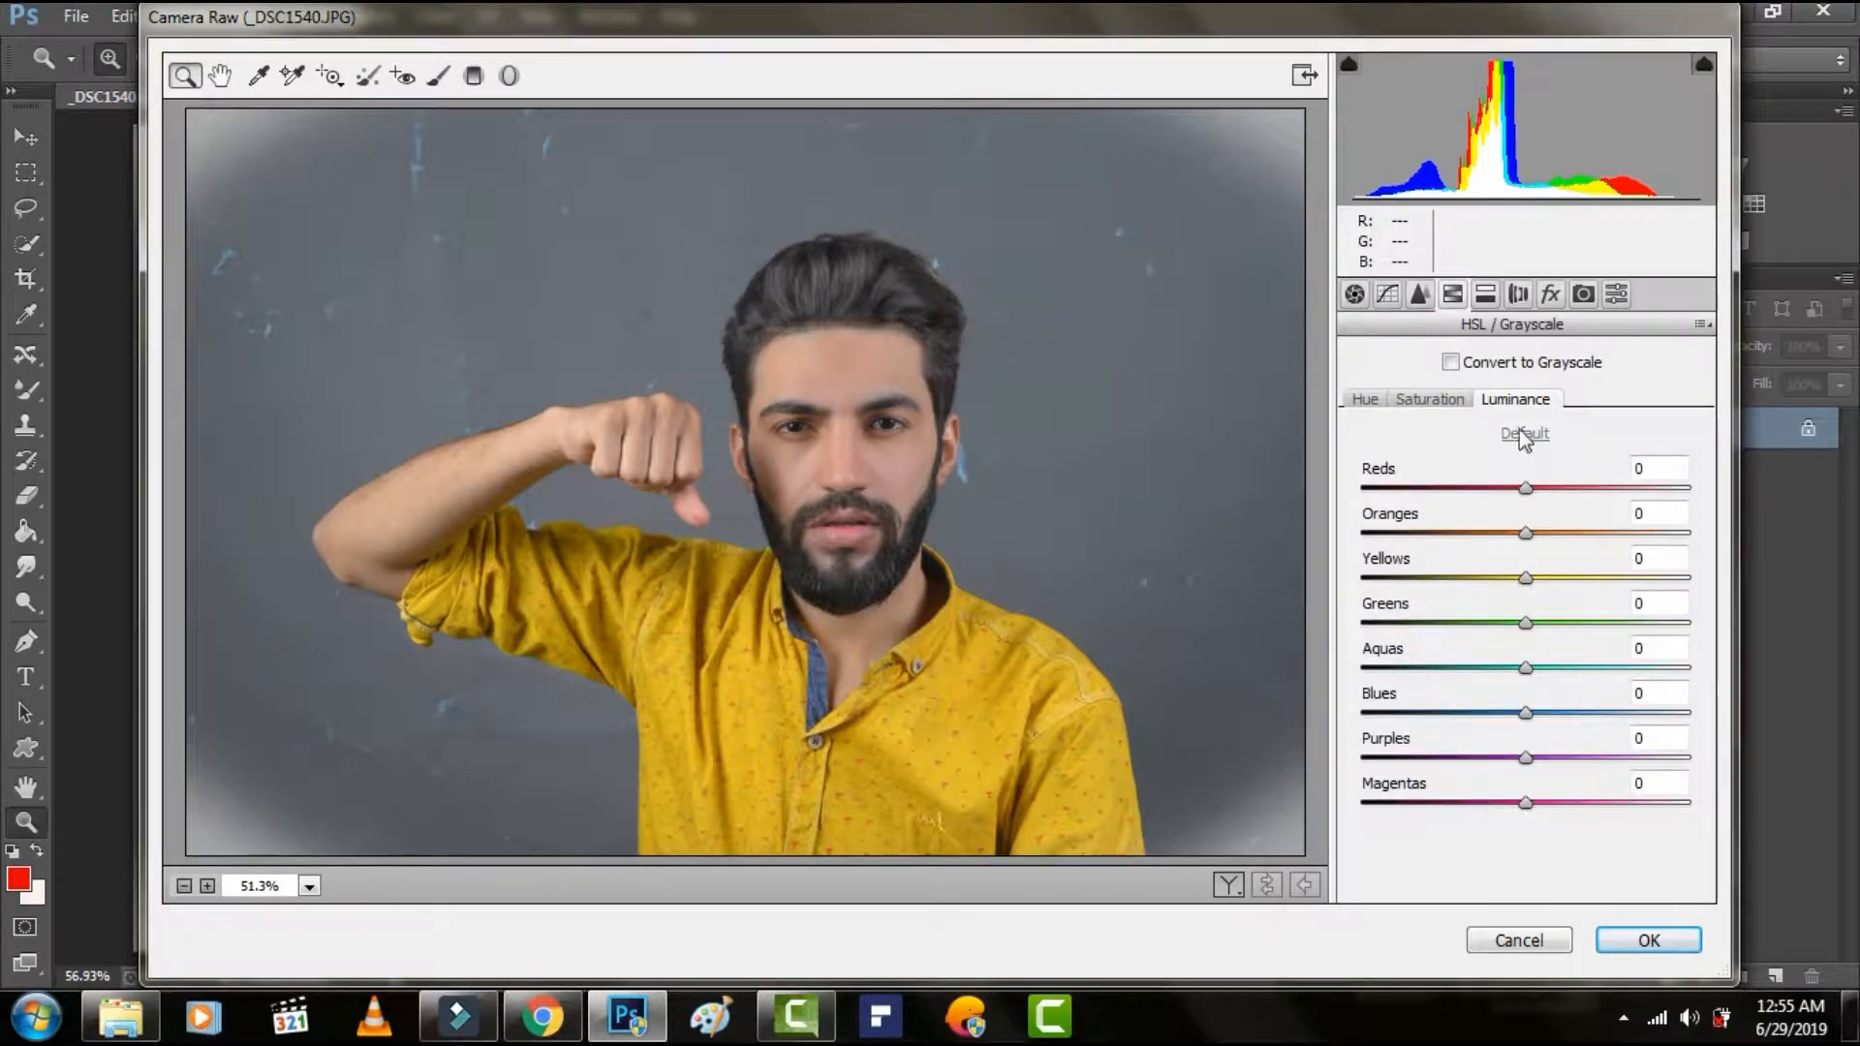
pyautogui.click(1461, 404)
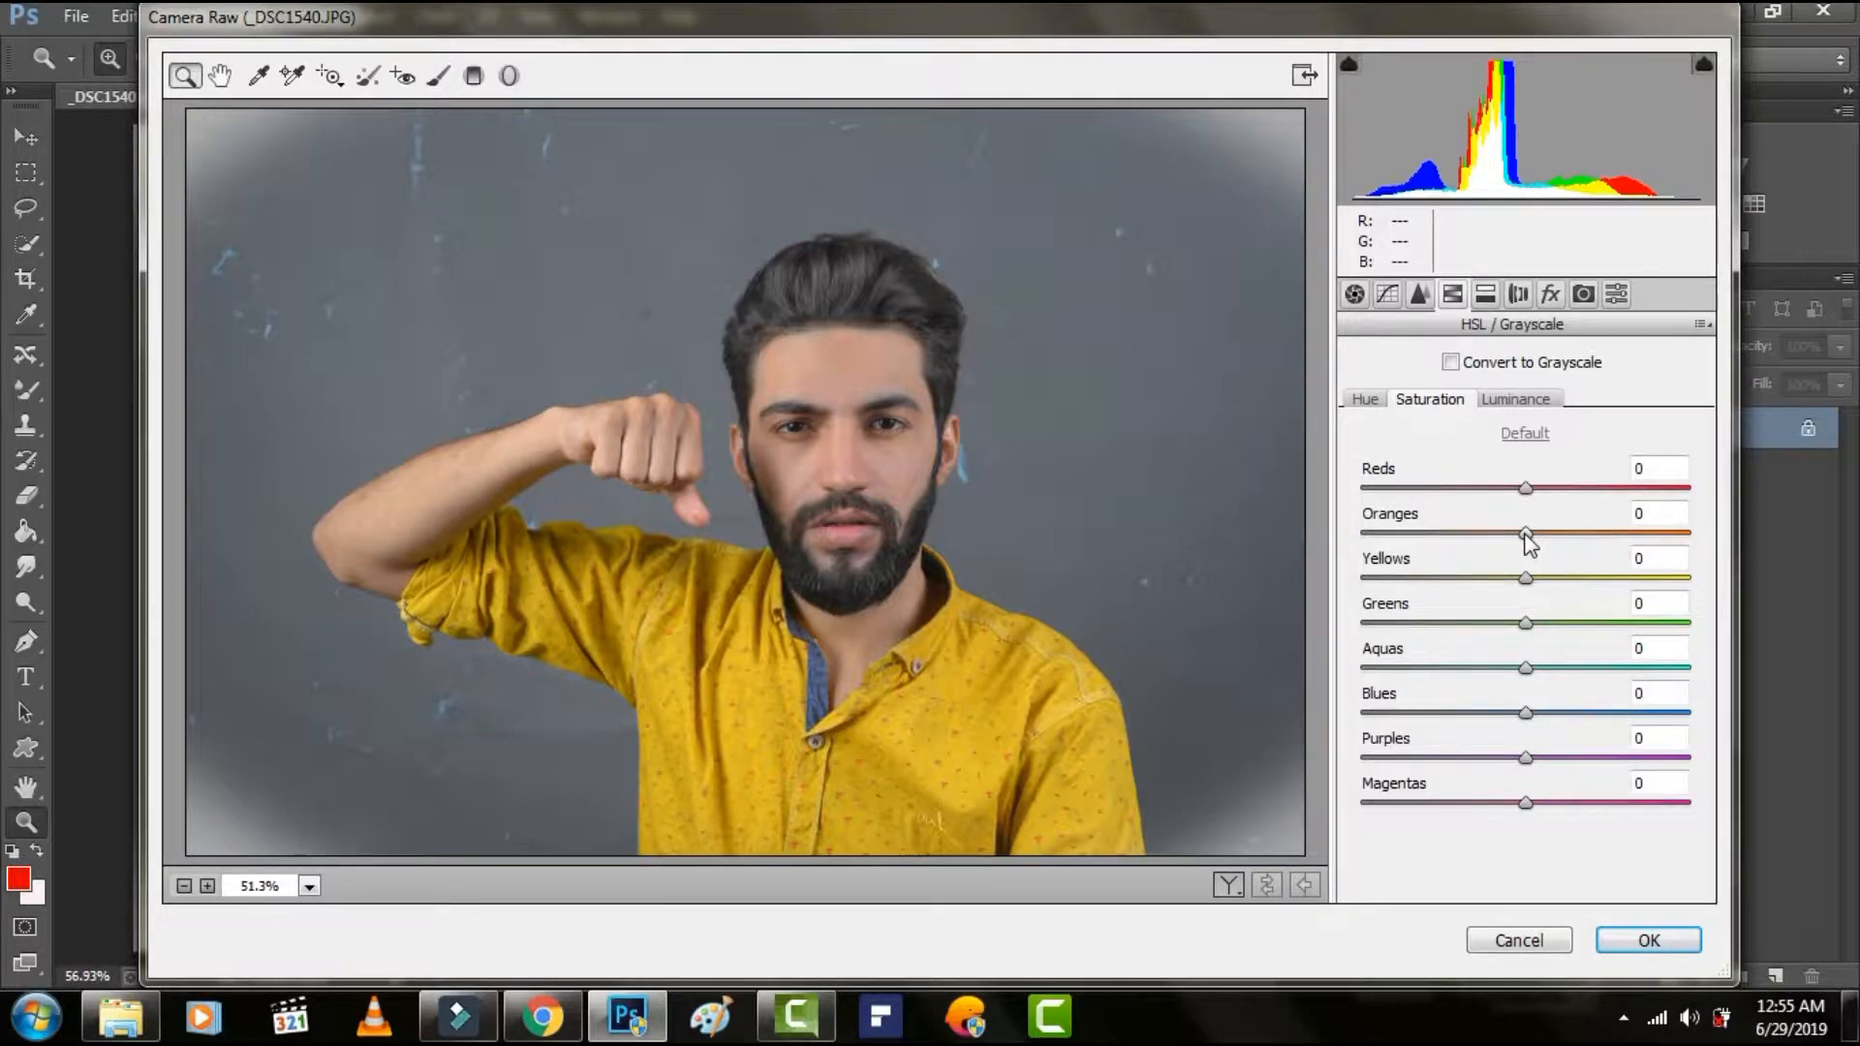
# Try lowering the Oranges saturation to -30 and setting the Oranges luminance to +19, reduced to +2.
pyautogui.moveTo(1527, 535)
pyautogui.mouseDown()
pyautogui.moveTo(1676, 541)
pyautogui.moveTo(1479, 537)
pyautogui.moveTo(1558, 535)
pyautogui.mouseUp()
pyautogui.click(1510, 401)
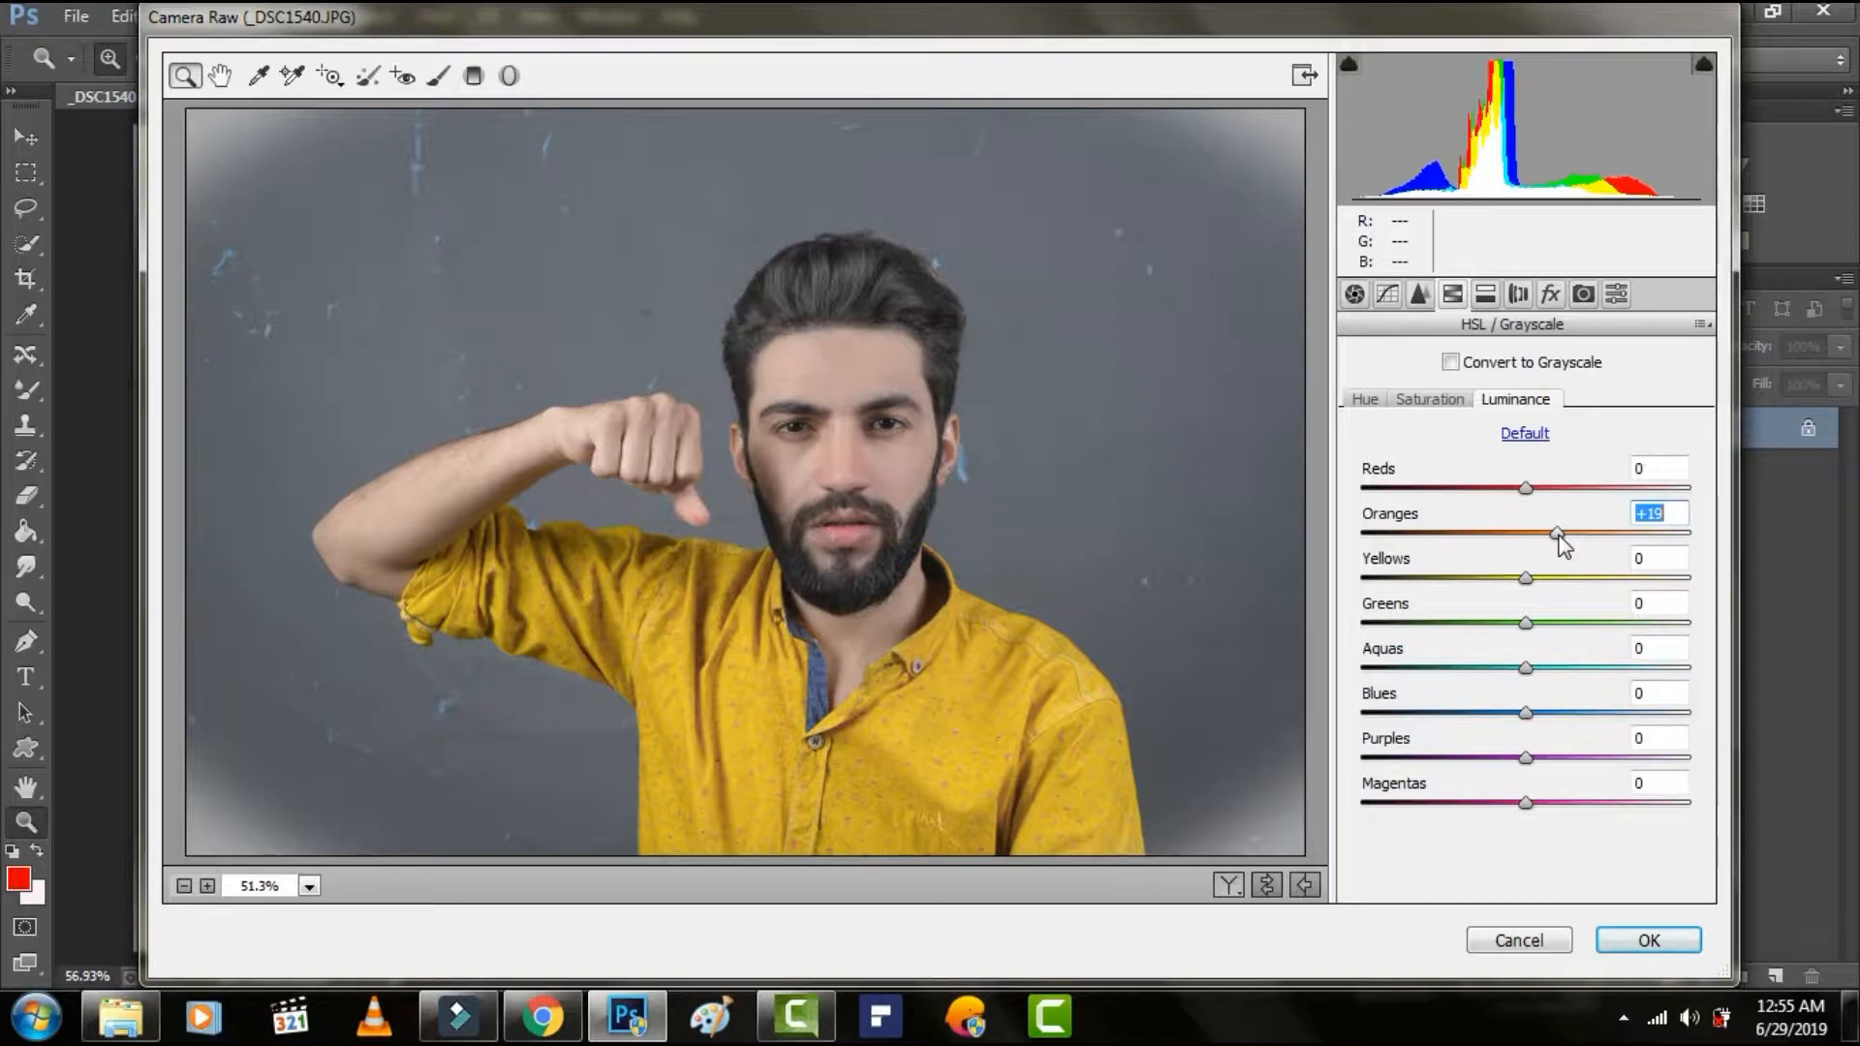
pyautogui.moveTo(1559, 535); pyautogui.dragTo(1537, 534)
pyautogui.moveTo(1537, 533); pyautogui.dragTo(1531, 532)
# Set the Oranges saturation to +26 and the Oranges luminance to +20, and apply the Camera Raw adjustments.
pyautogui.click(1430, 401)
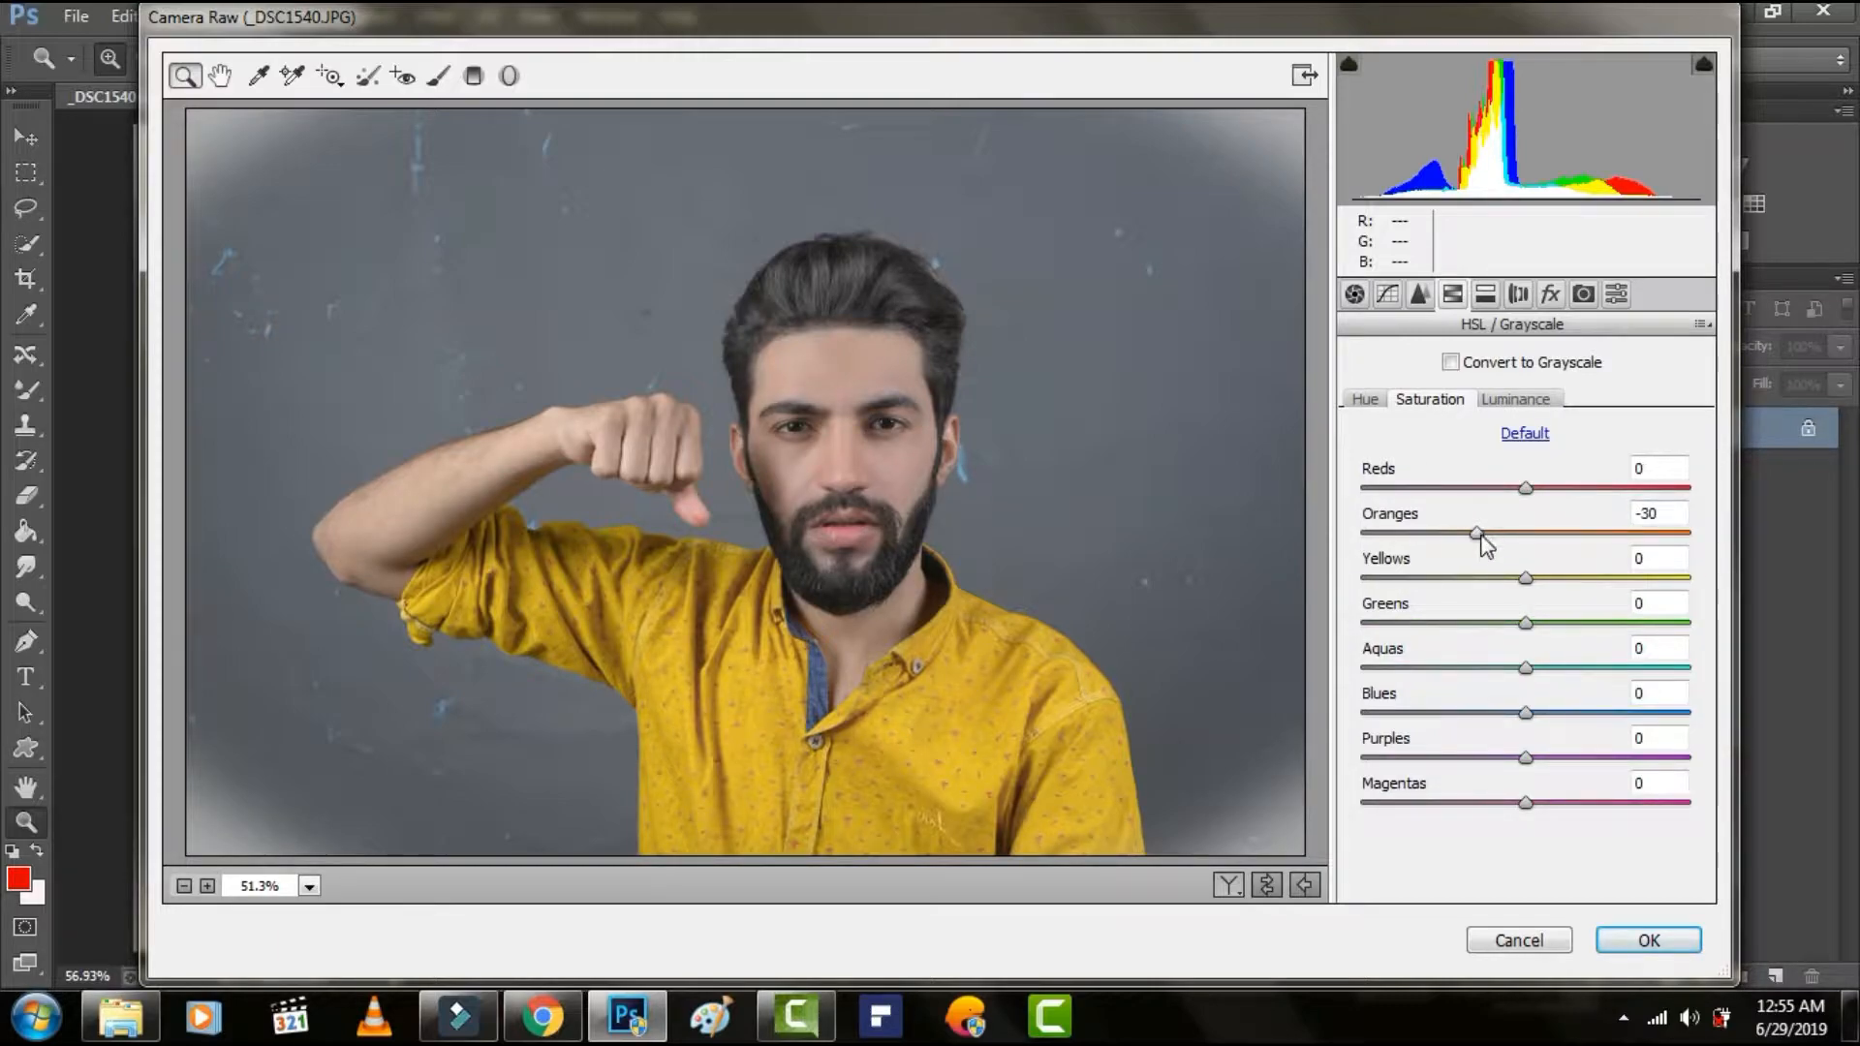
pyautogui.moveTo(1475, 535); pyautogui.dragTo(1558, 526)
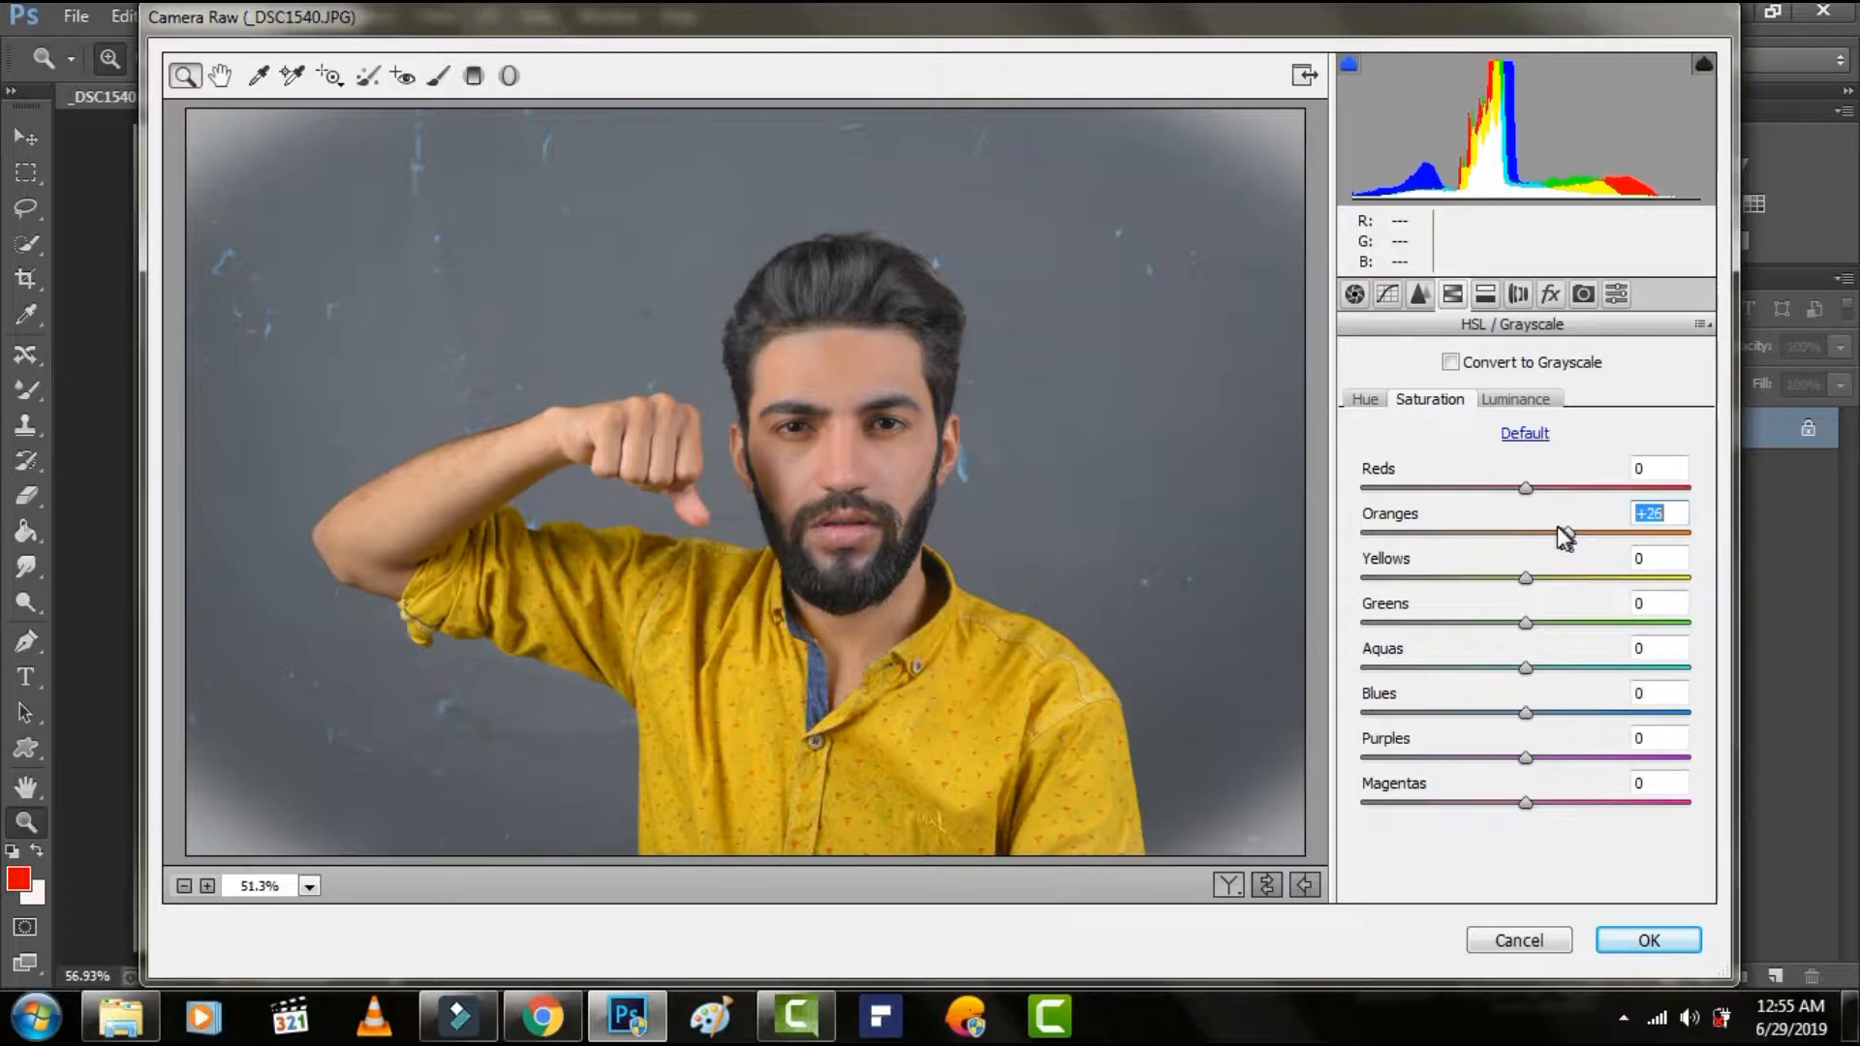
pyautogui.click(1533, 402)
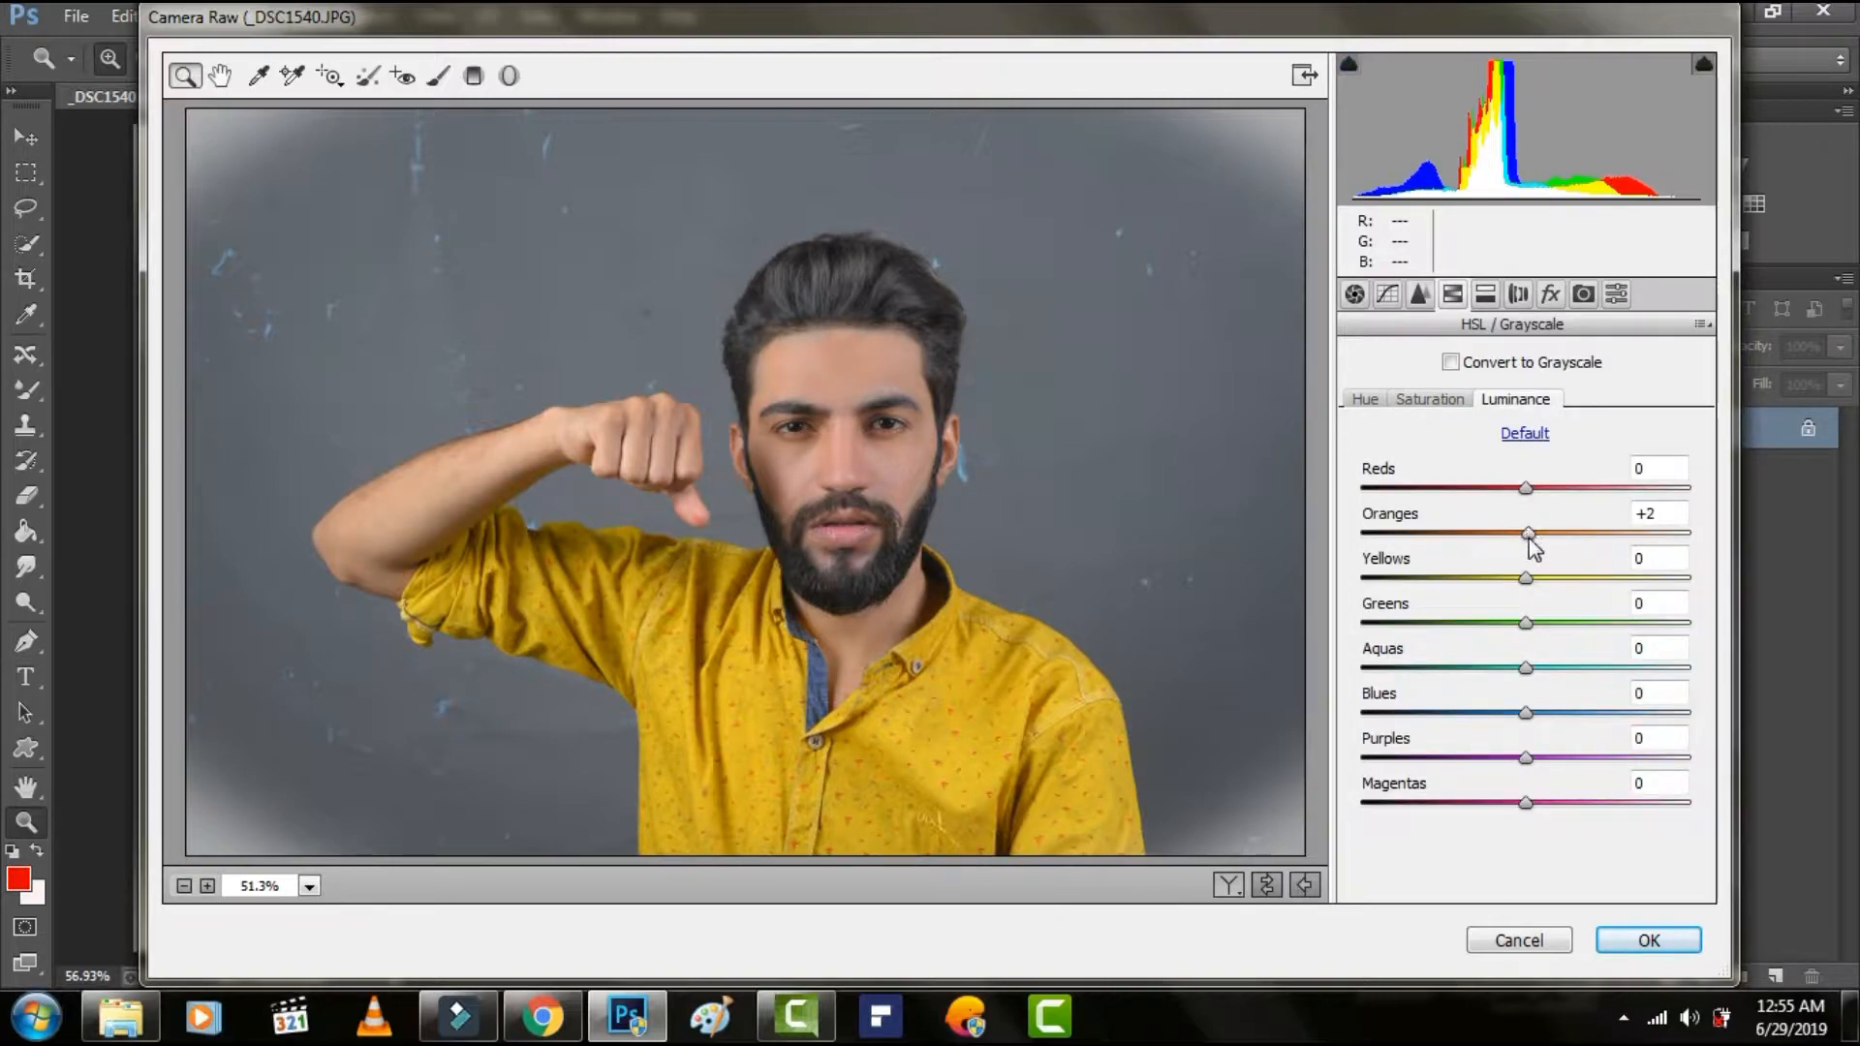
pyautogui.moveTo(1529, 533); pyautogui.dragTo(1572, 534)
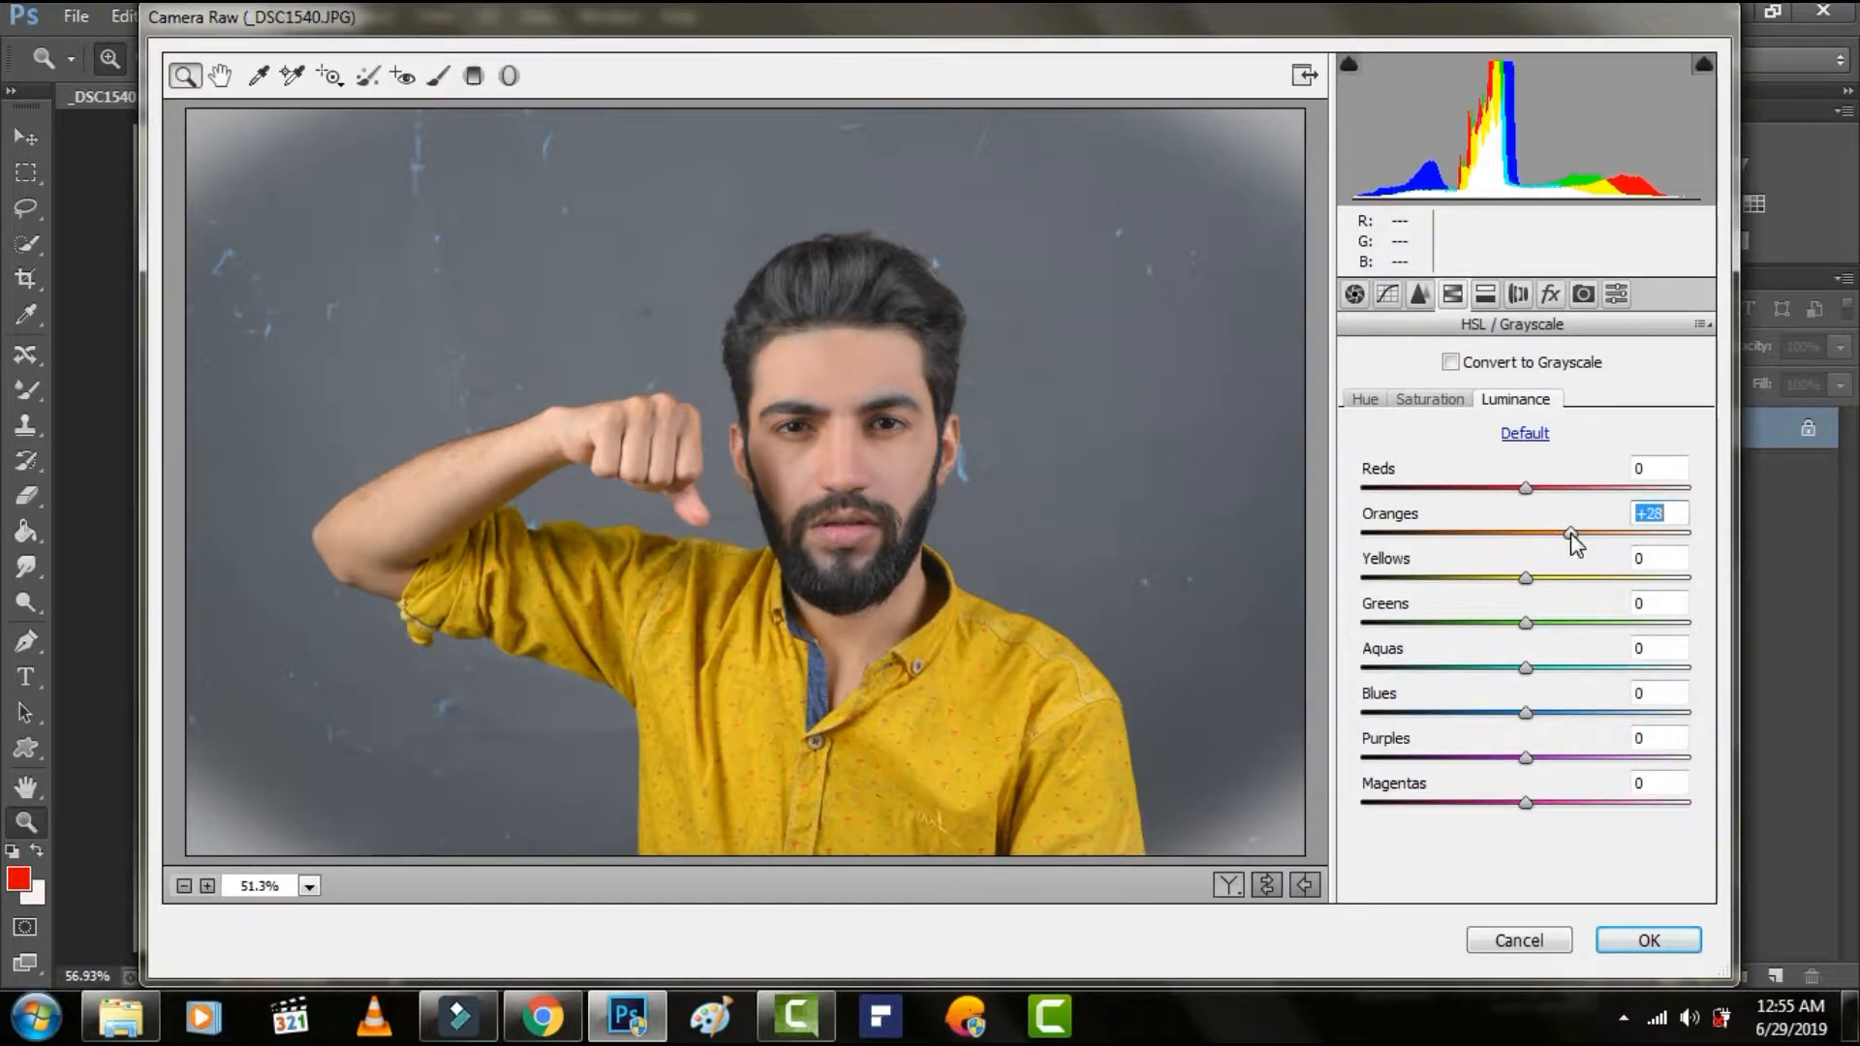
pyautogui.click(1679, 947)
# Check the adjusted skin tone on the face and open the portrait in the Liquify filter.
pyautogui.moveTo(857, 465); pyautogui.dragTo(889, 444)
pyautogui.rightClick(889, 441)
pyautogui.click(927, 463)
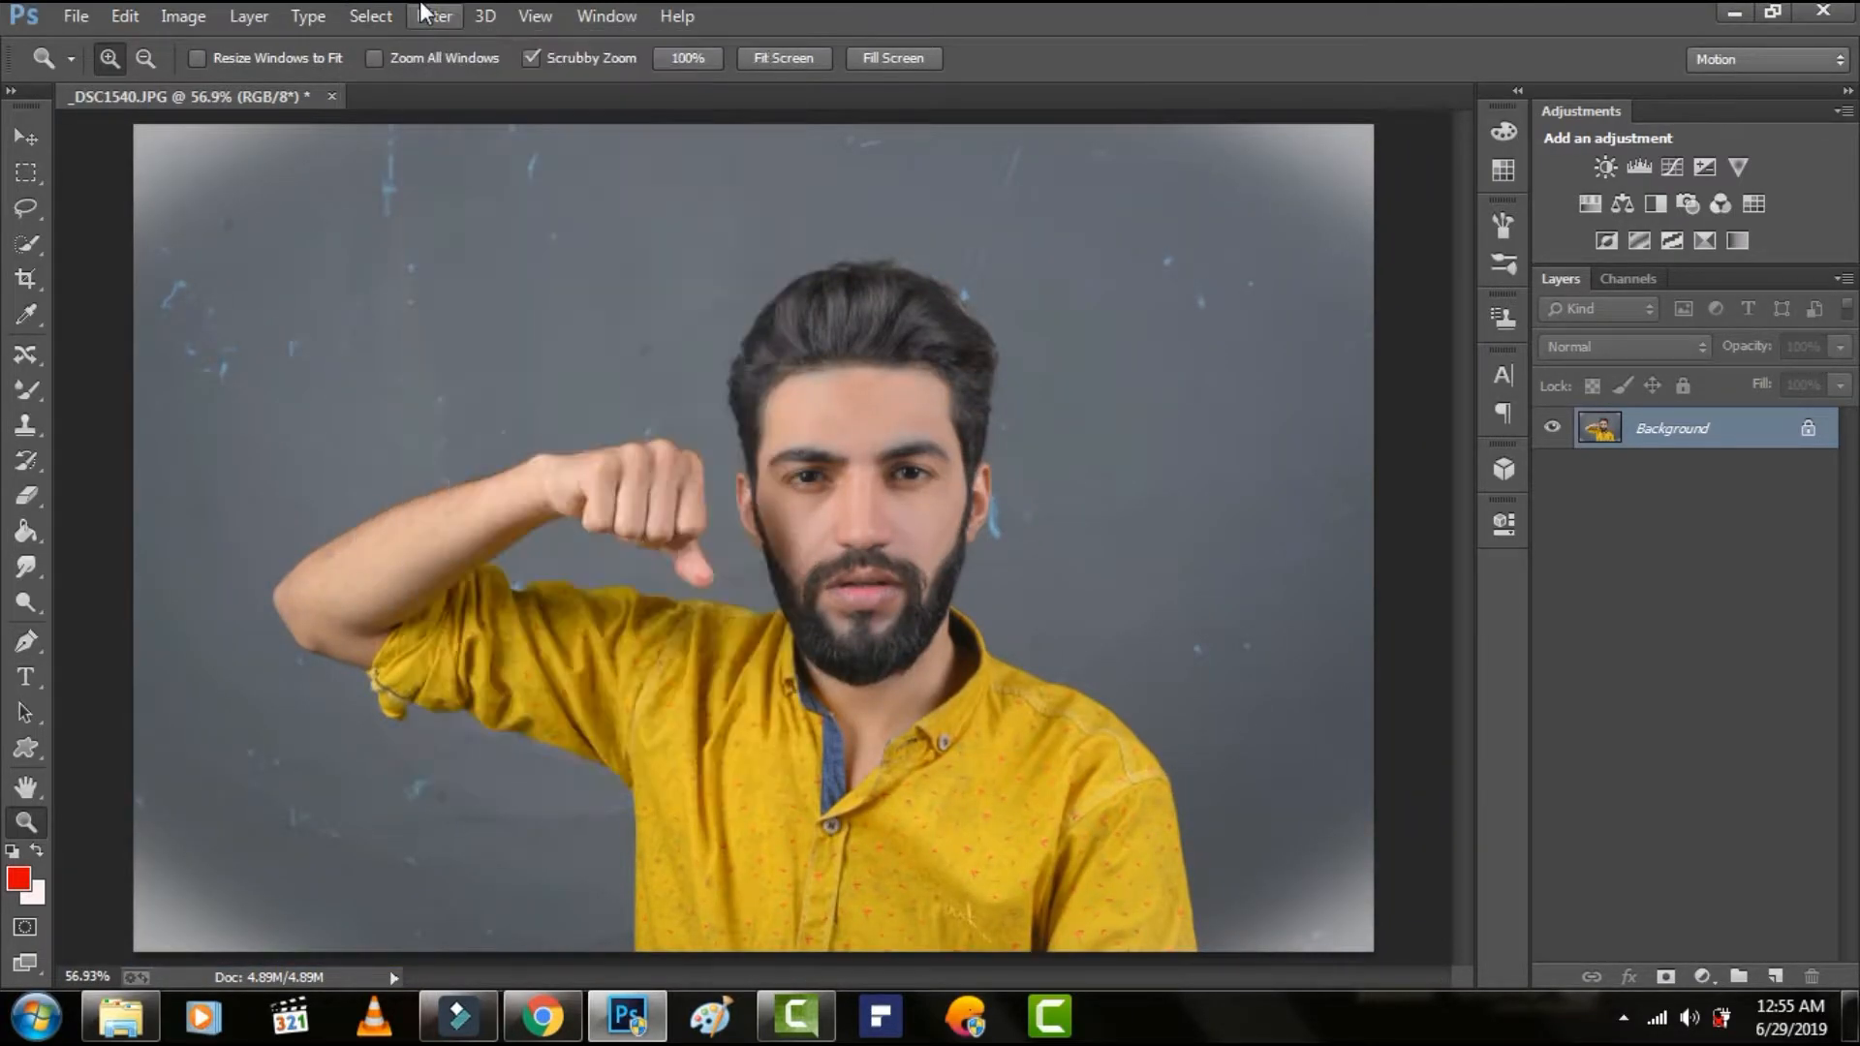
pyautogui.click(434, 16)
pyautogui.click(480, 221)
pyautogui.scroll(5, 865, 268)
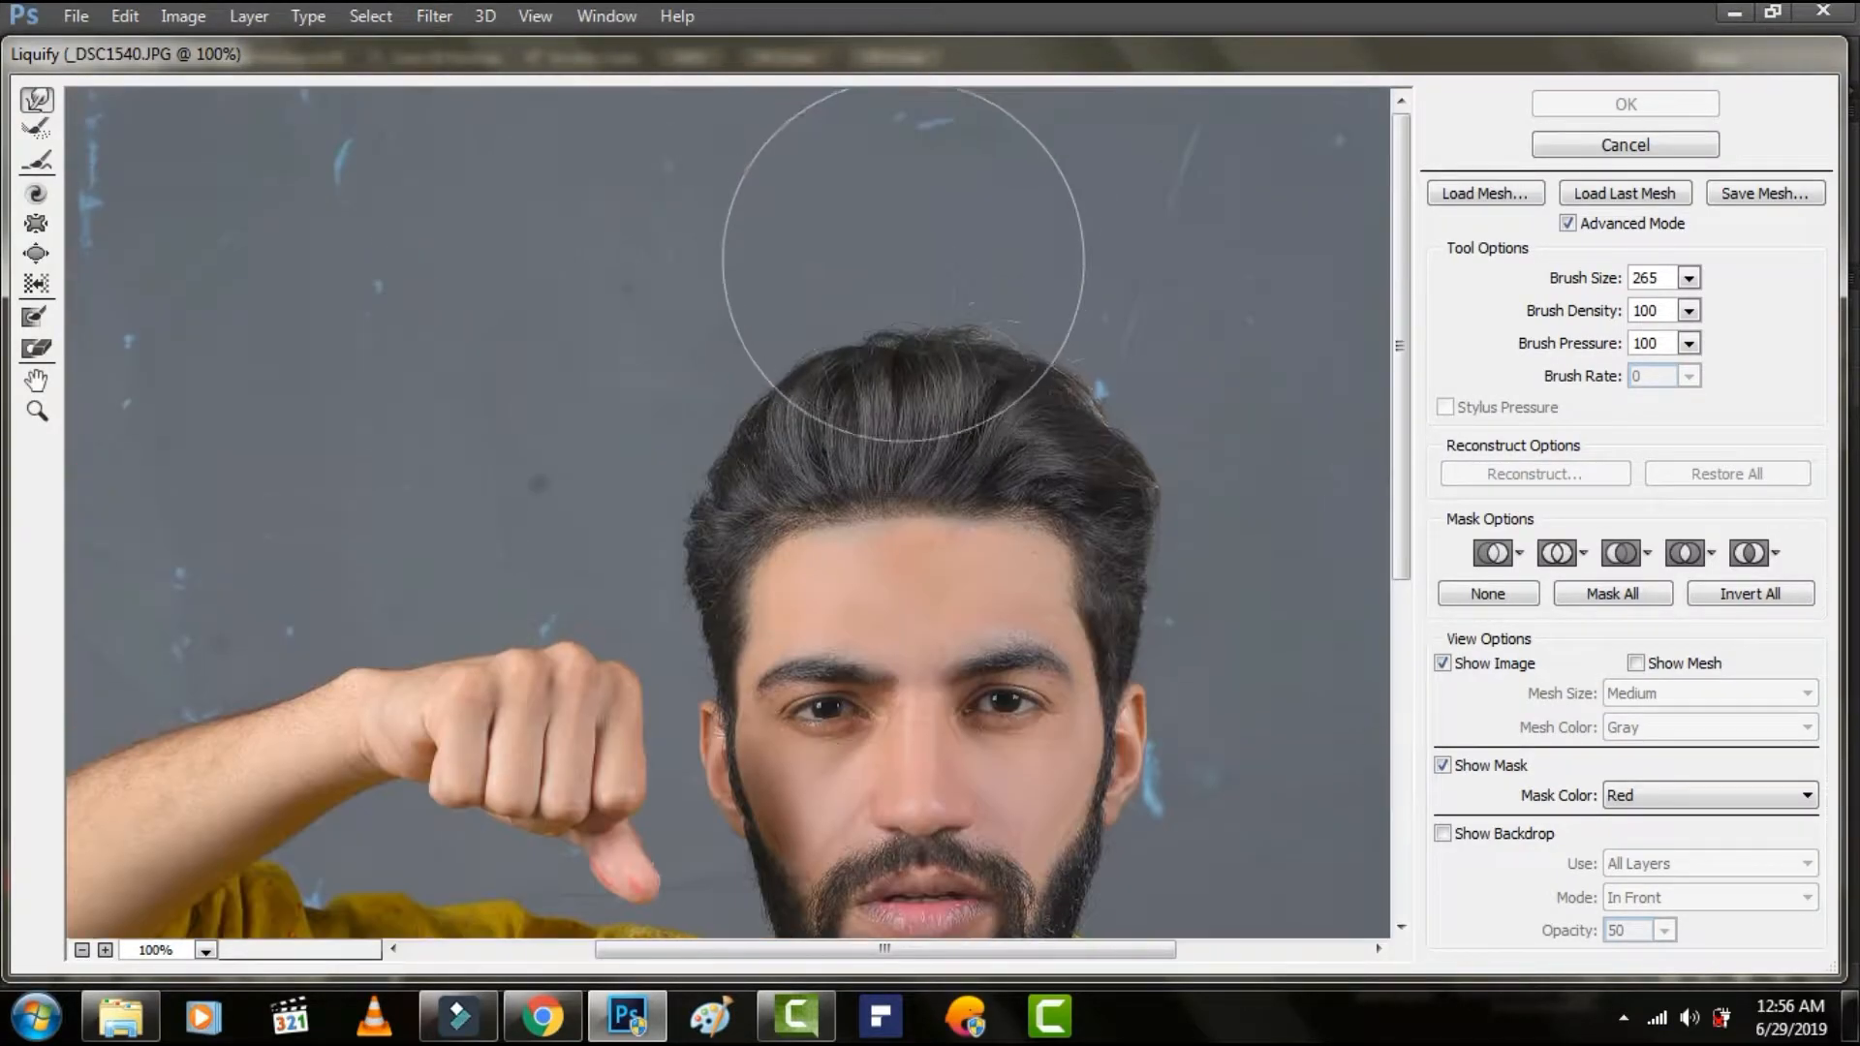
# Push the hair upward and outward along its top and sides with a 265-size warp brush, and apply the Liquify changes.
pyautogui.moveTo(1162, 339); pyautogui.dragTo(1168, 326)
pyautogui.moveTo(1050, 326); pyautogui.dragTo(1045, 313)
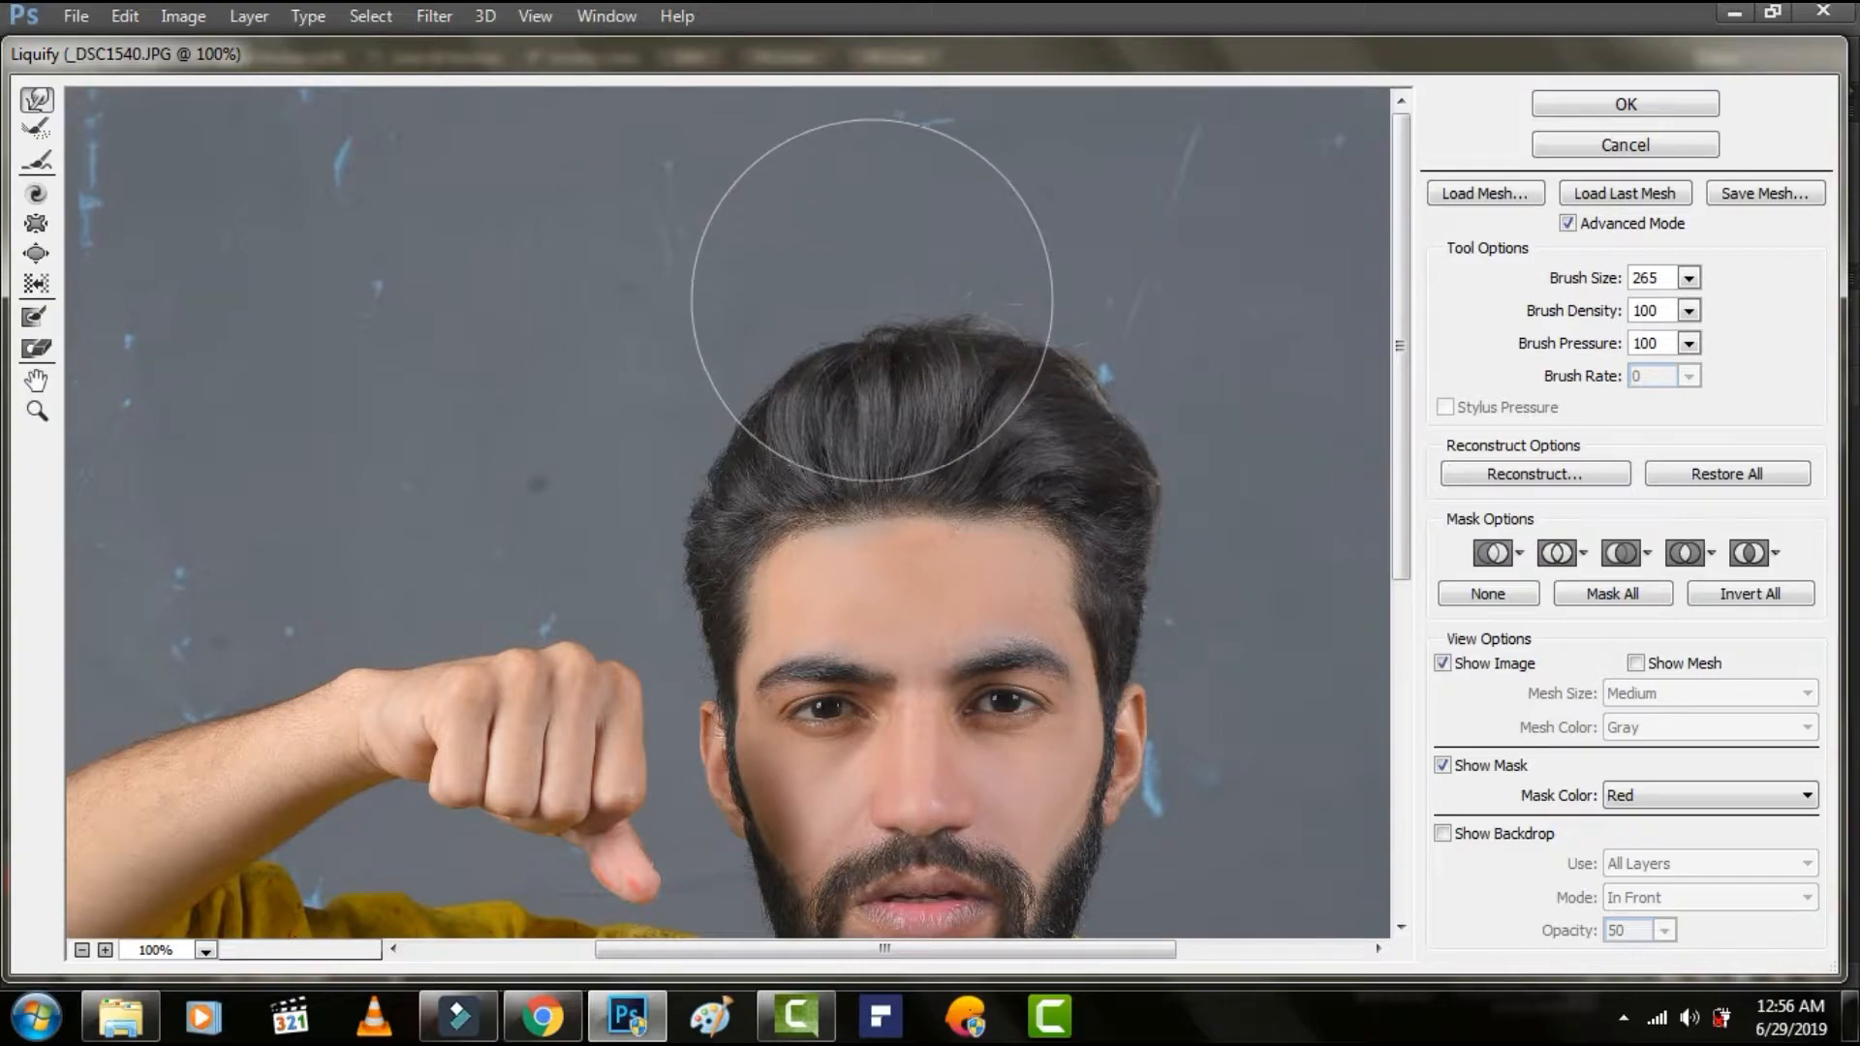
pyautogui.moveTo(849, 317); pyautogui.dragTo(899, 299)
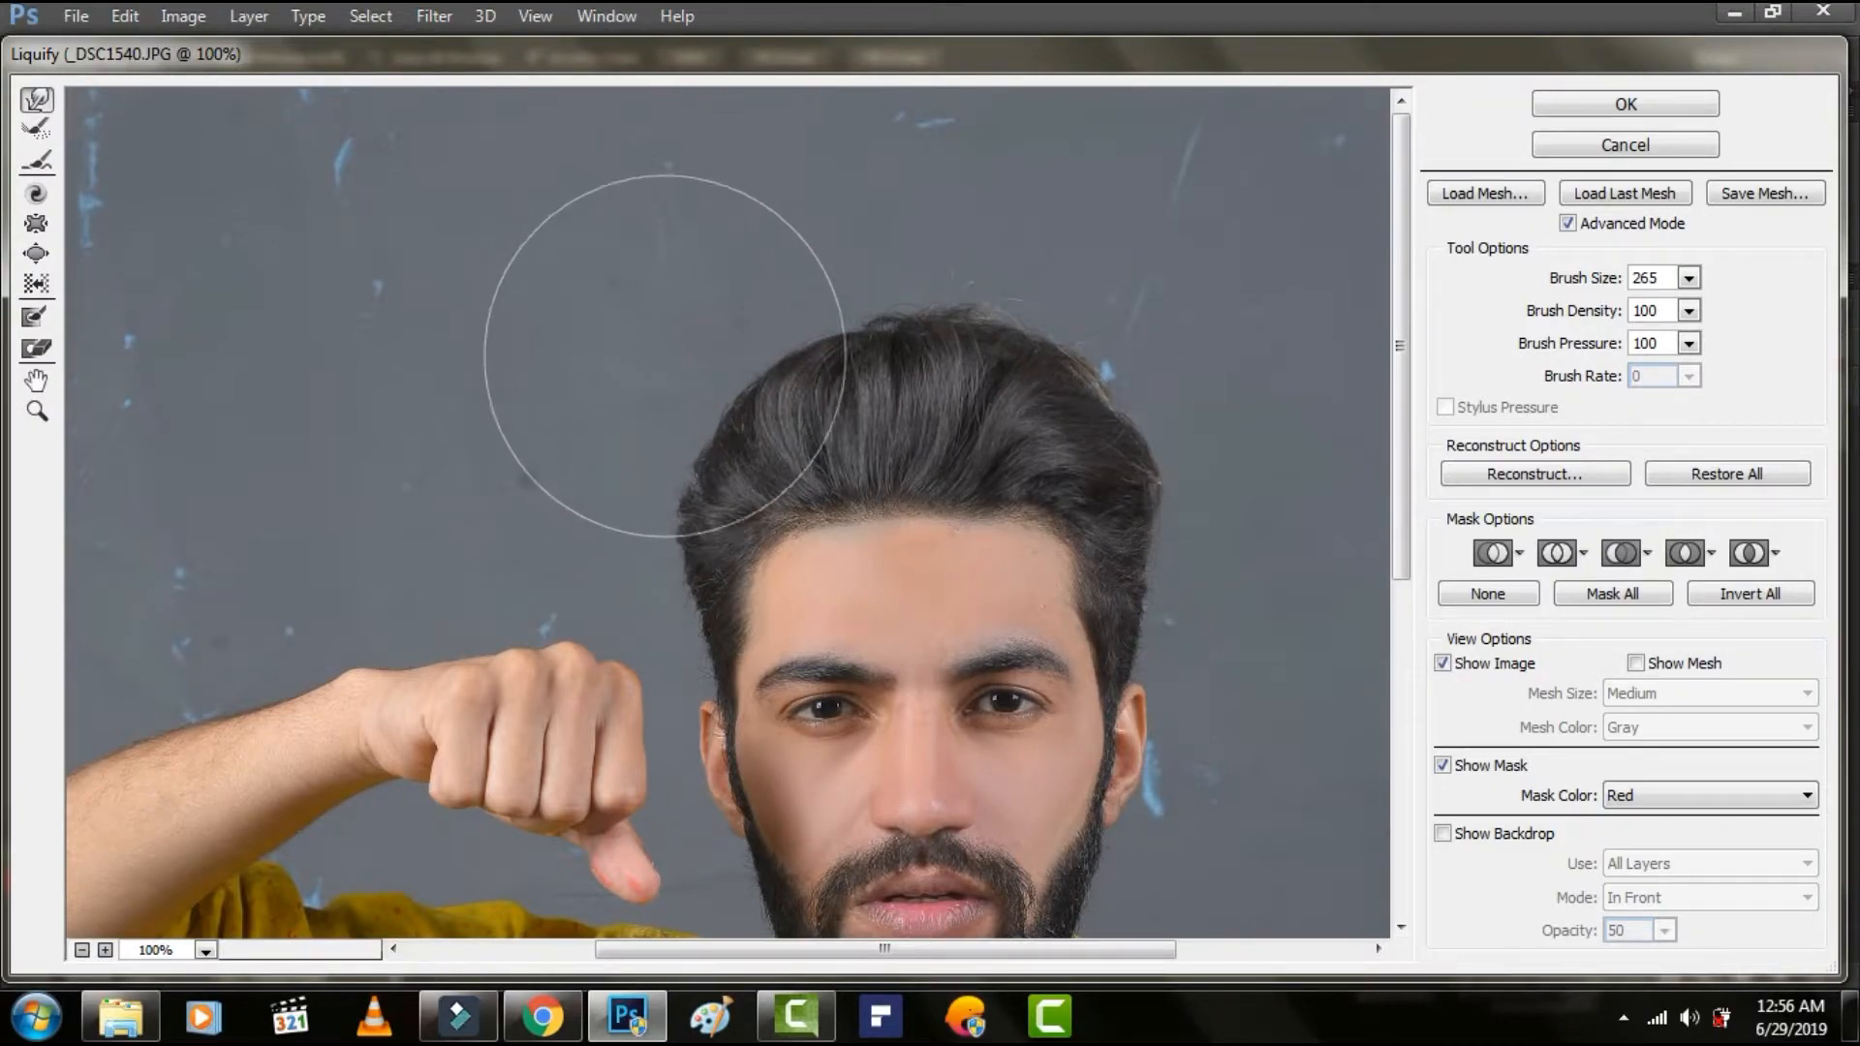
pyautogui.moveTo(789, 311)
pyautogui.mouseDown()
pyautogui.moveTo(932, 291)
pyautogui.moveTo(1135, 350)
pyautogui.mouseUp()
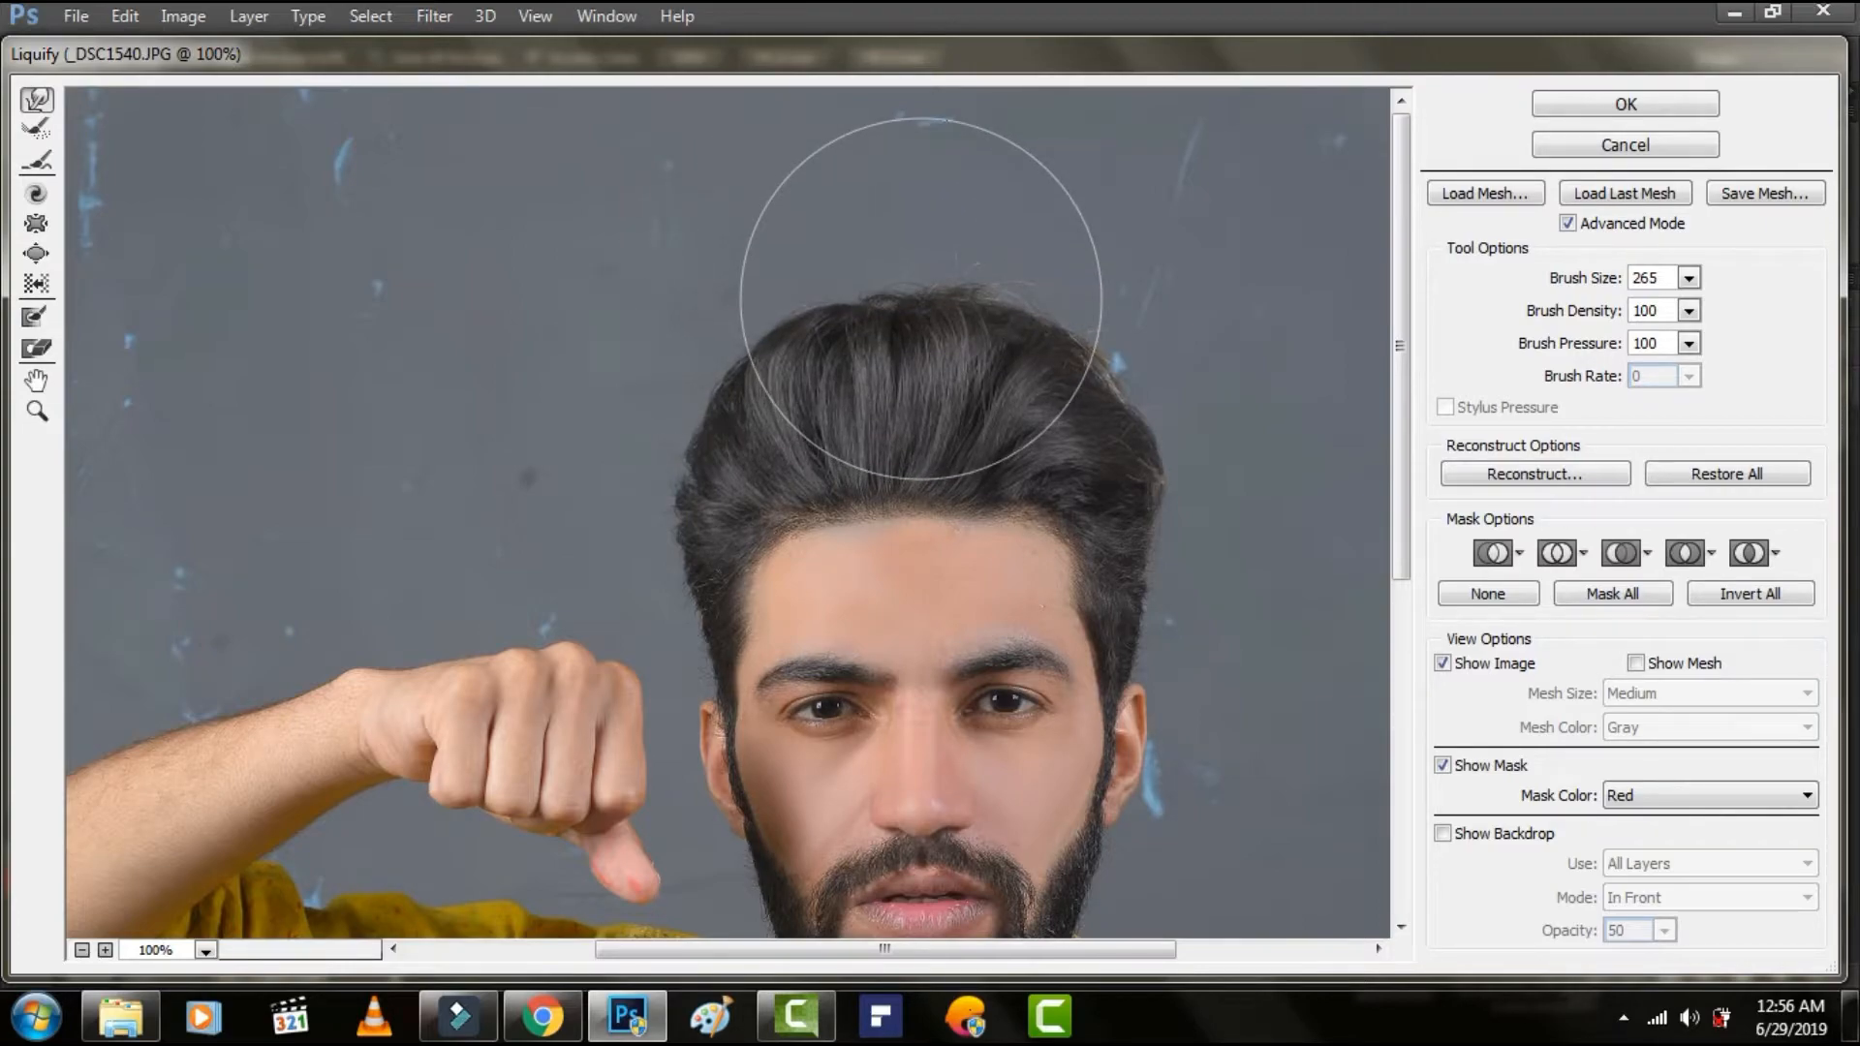
pyautogui.moveTo(710, 334); pyautogui.dragTo(705, 325)
pyautogui.moveTo(838, 330); pyautogui.dragTo(845, 318)
pyautogui.moveTo(1060, 346); pyautogui.dragTo(1066, 335)
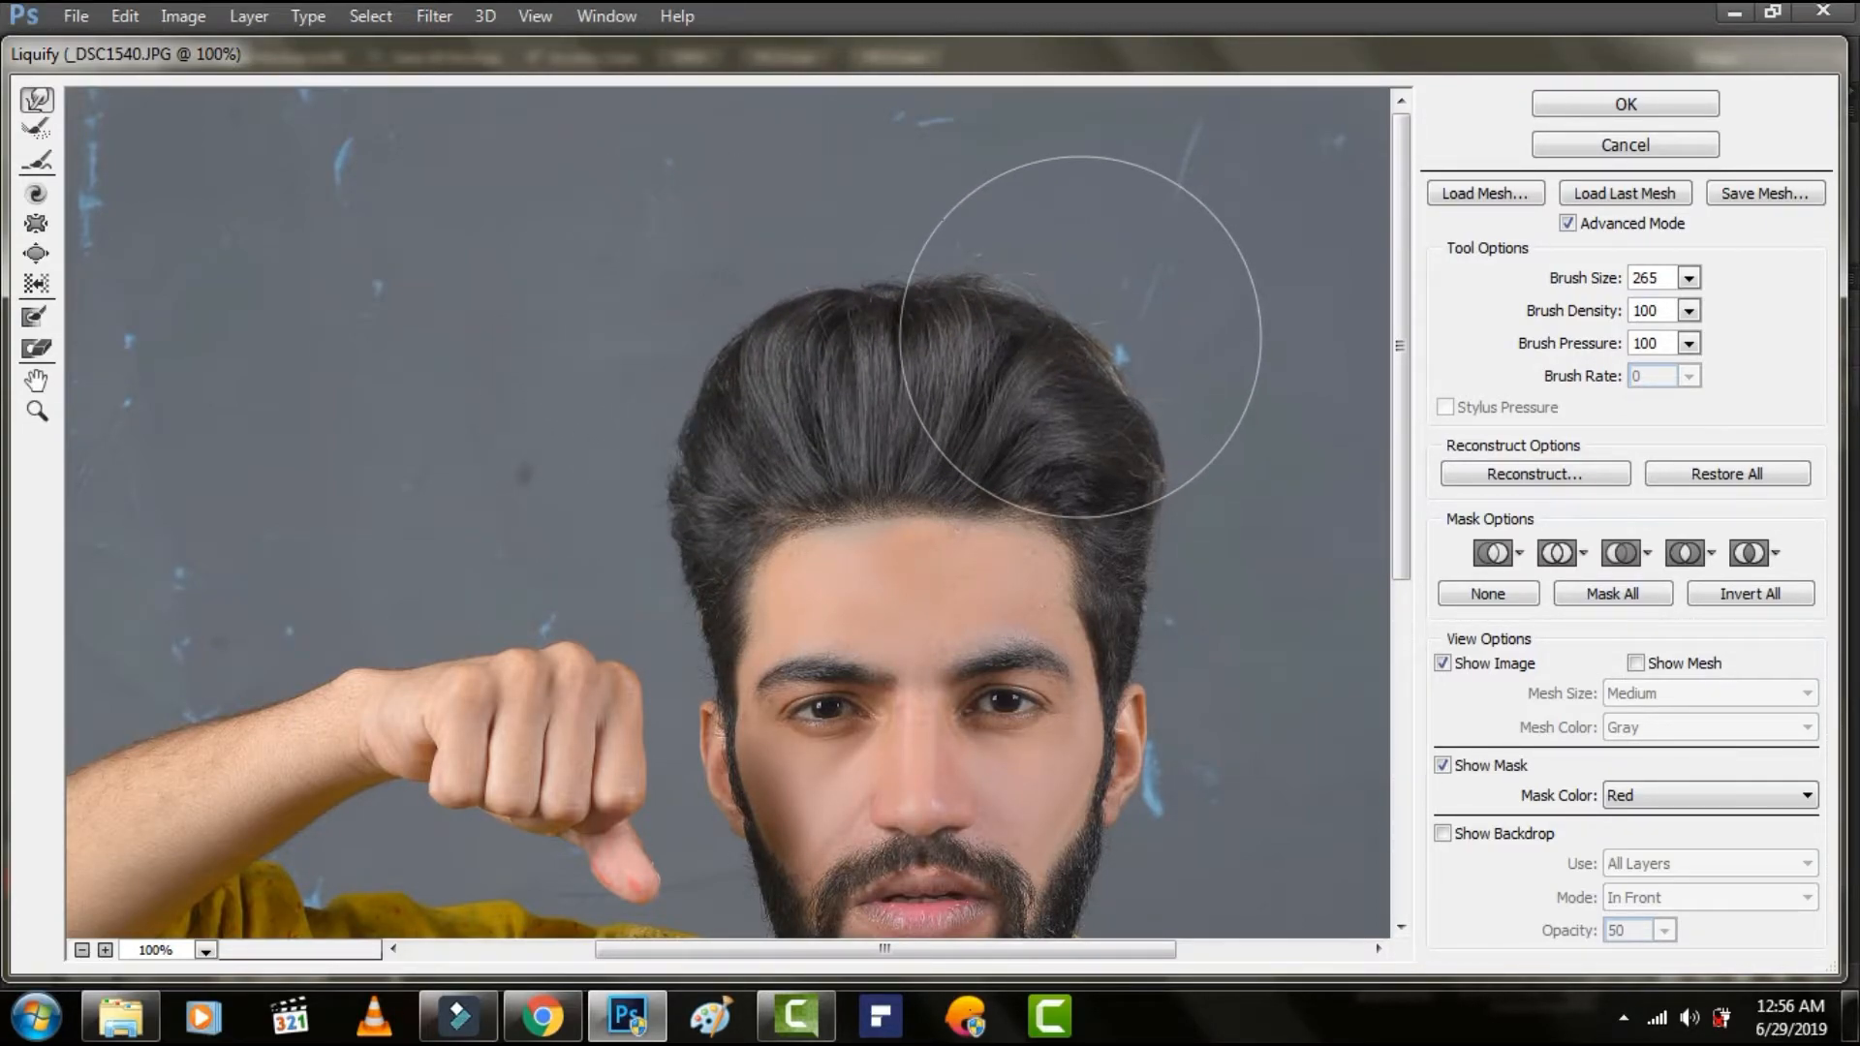
pyautogui.moveTo(900, 297); pyautogui.dragTo(904, 286)
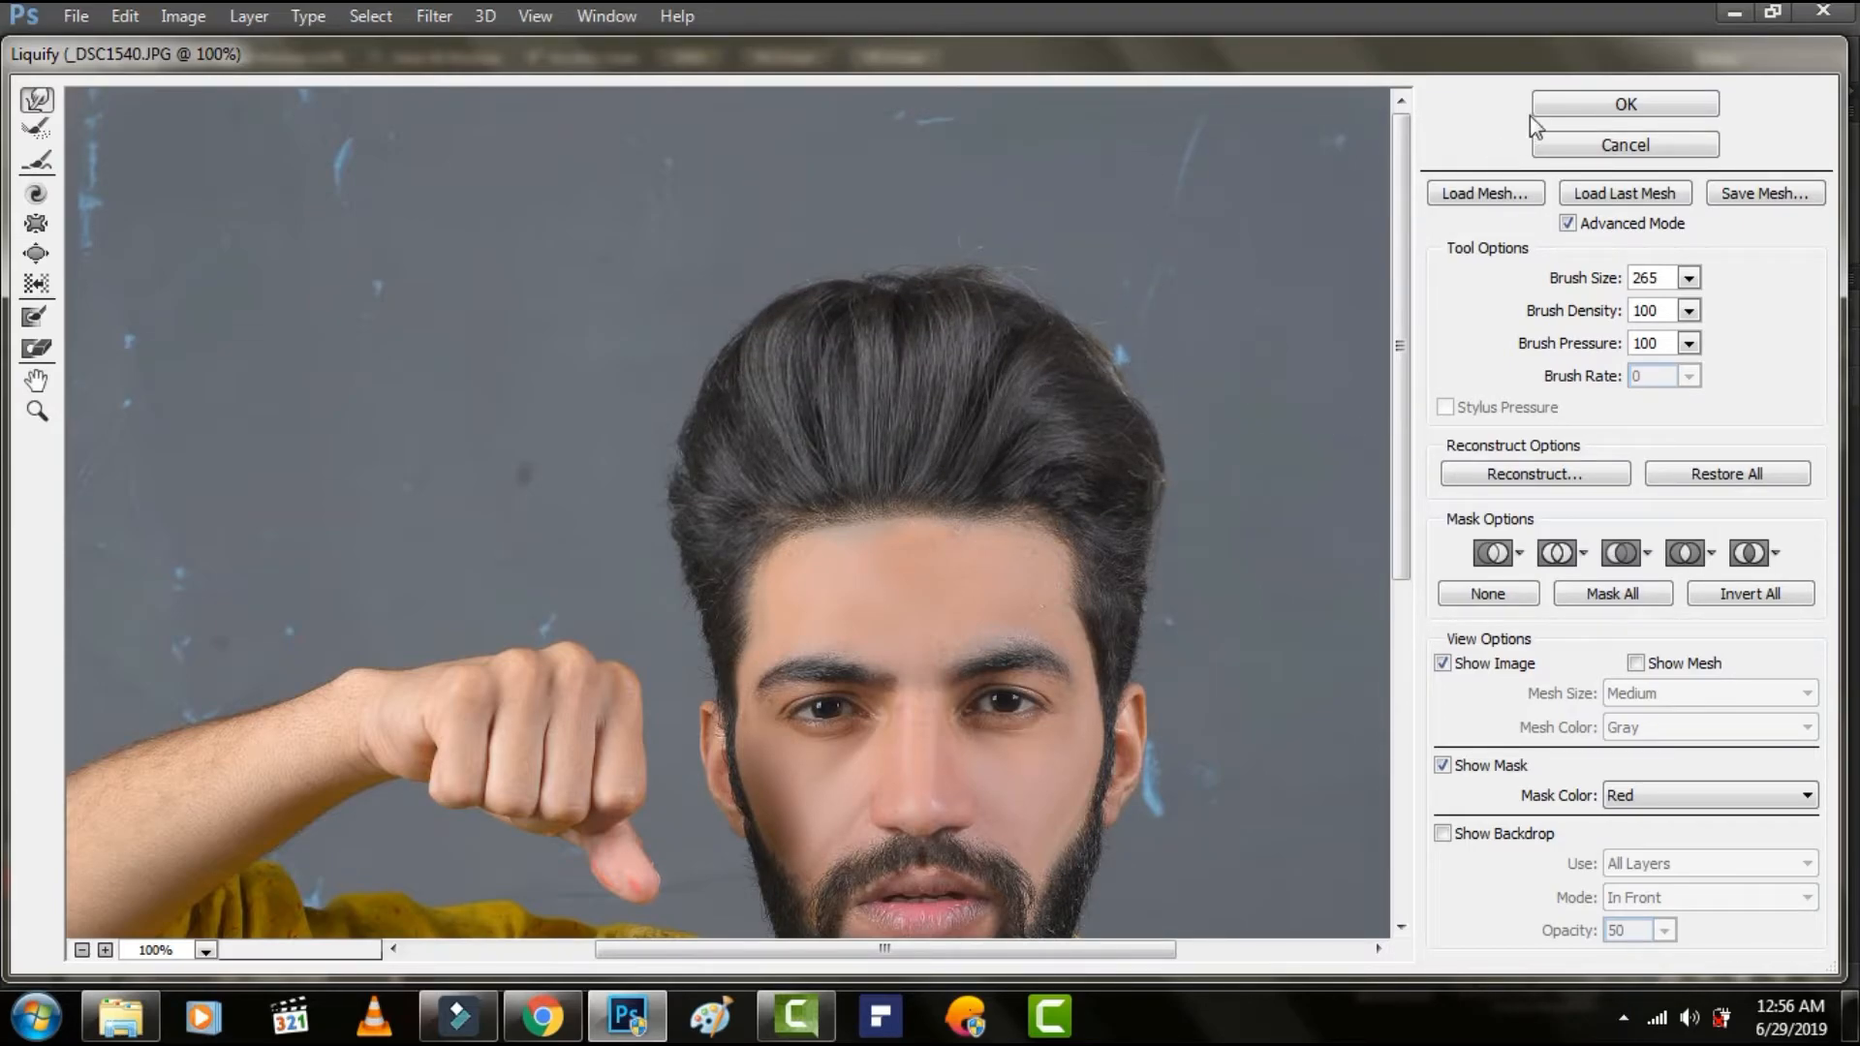
pyautogui.click(1576, 114)
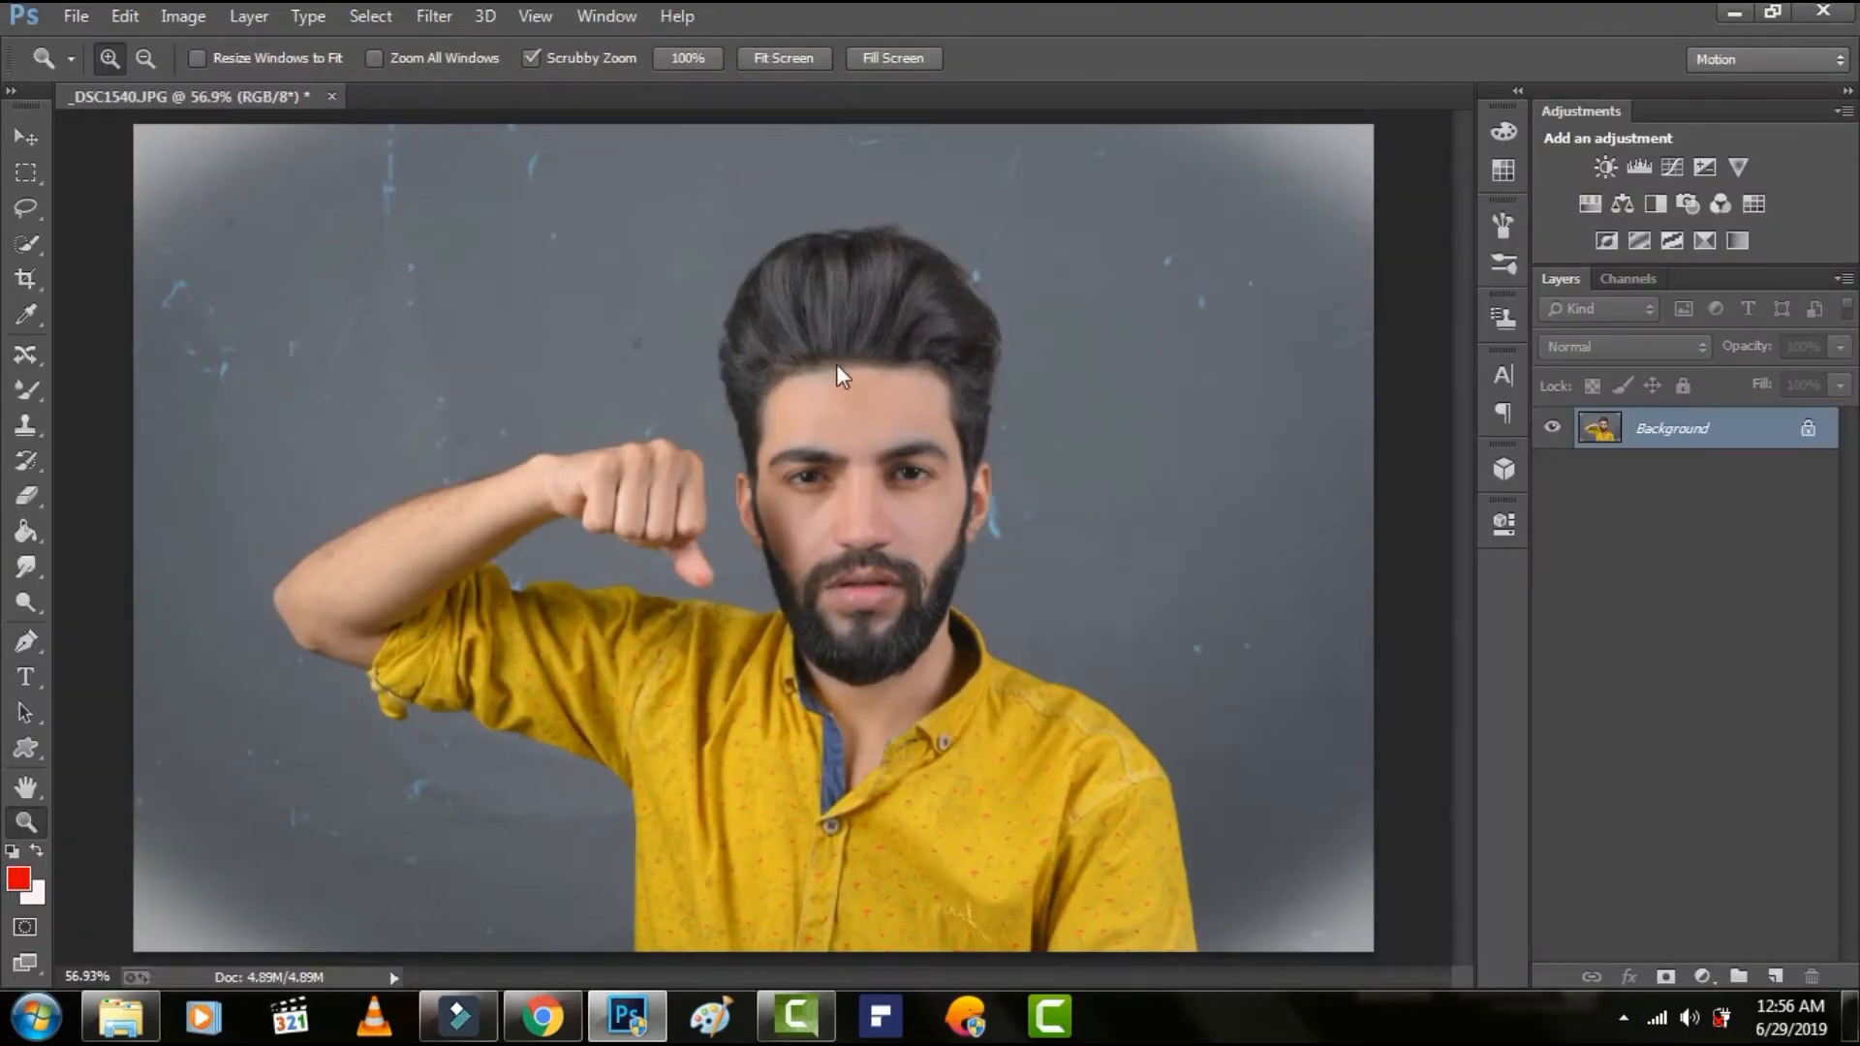
# Reduce the Oranges saturation to -9 in the Camera Raw filter's HSL adjustments and apply it.
pyautogui.click(434, 16)
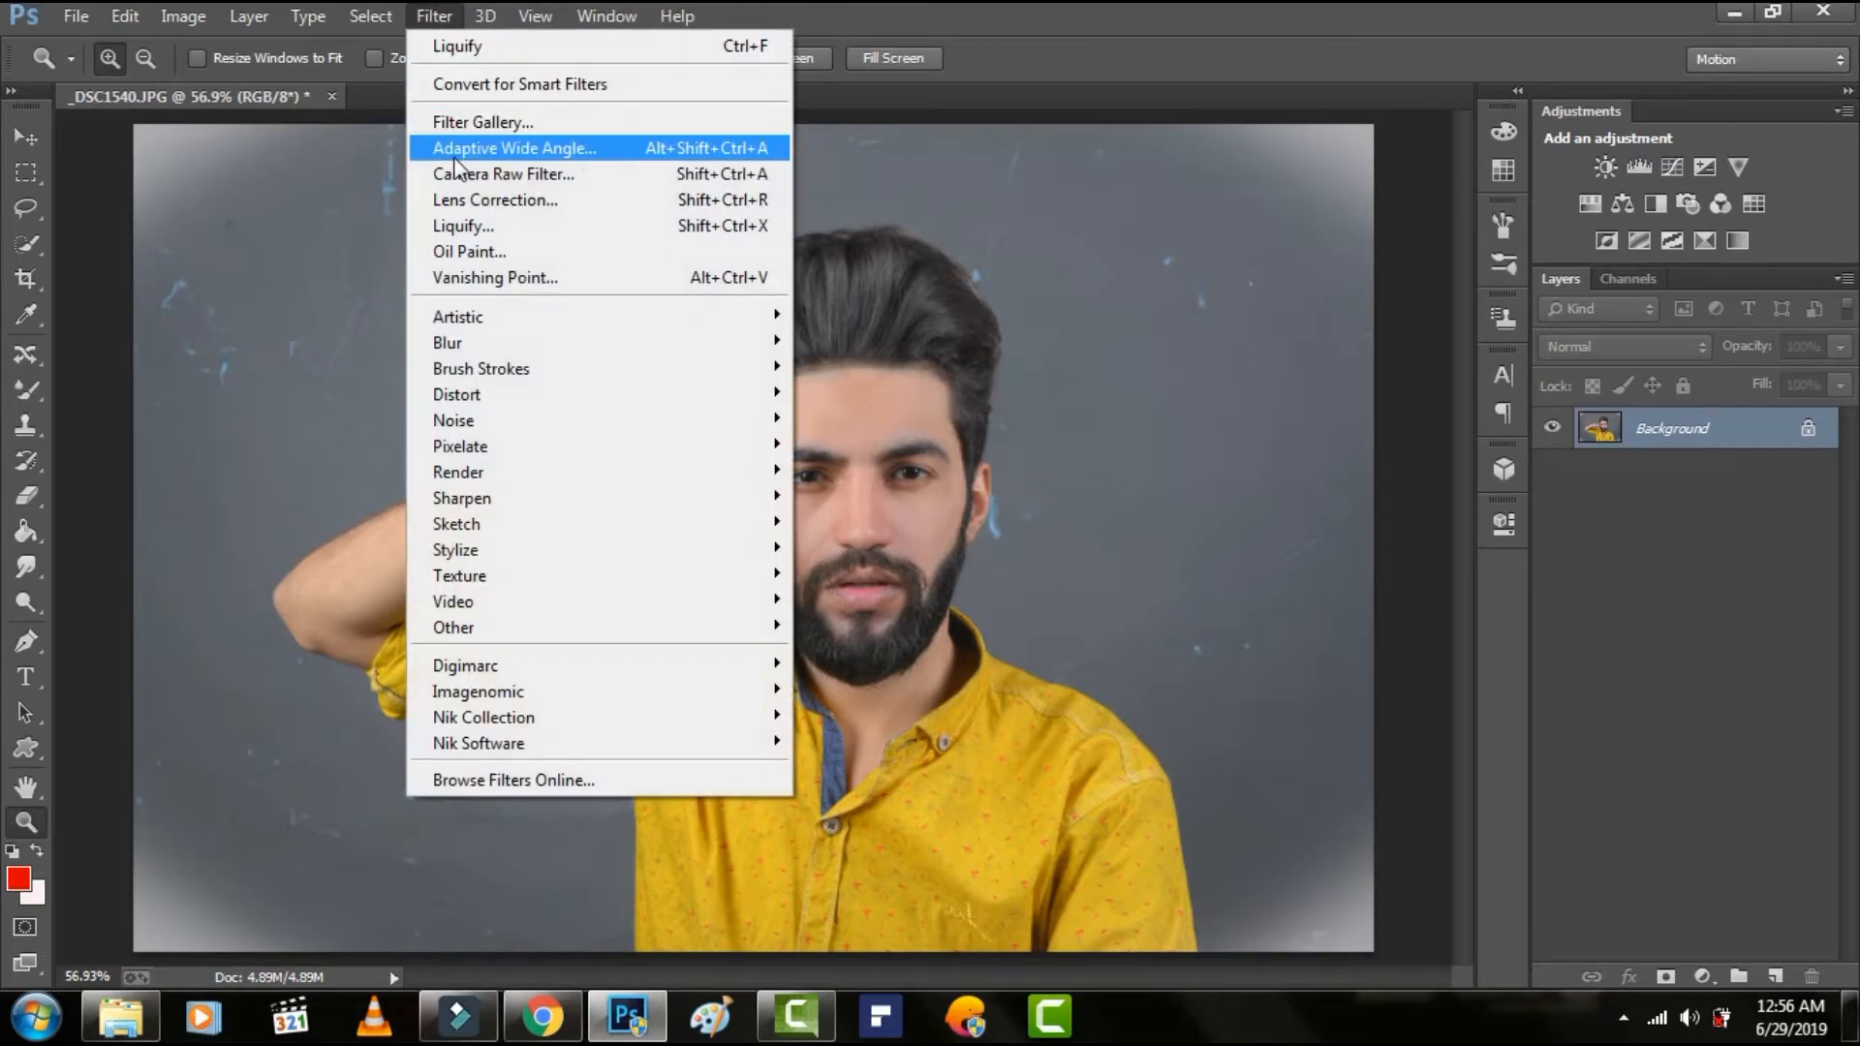
pyautogui.click(460, 175)
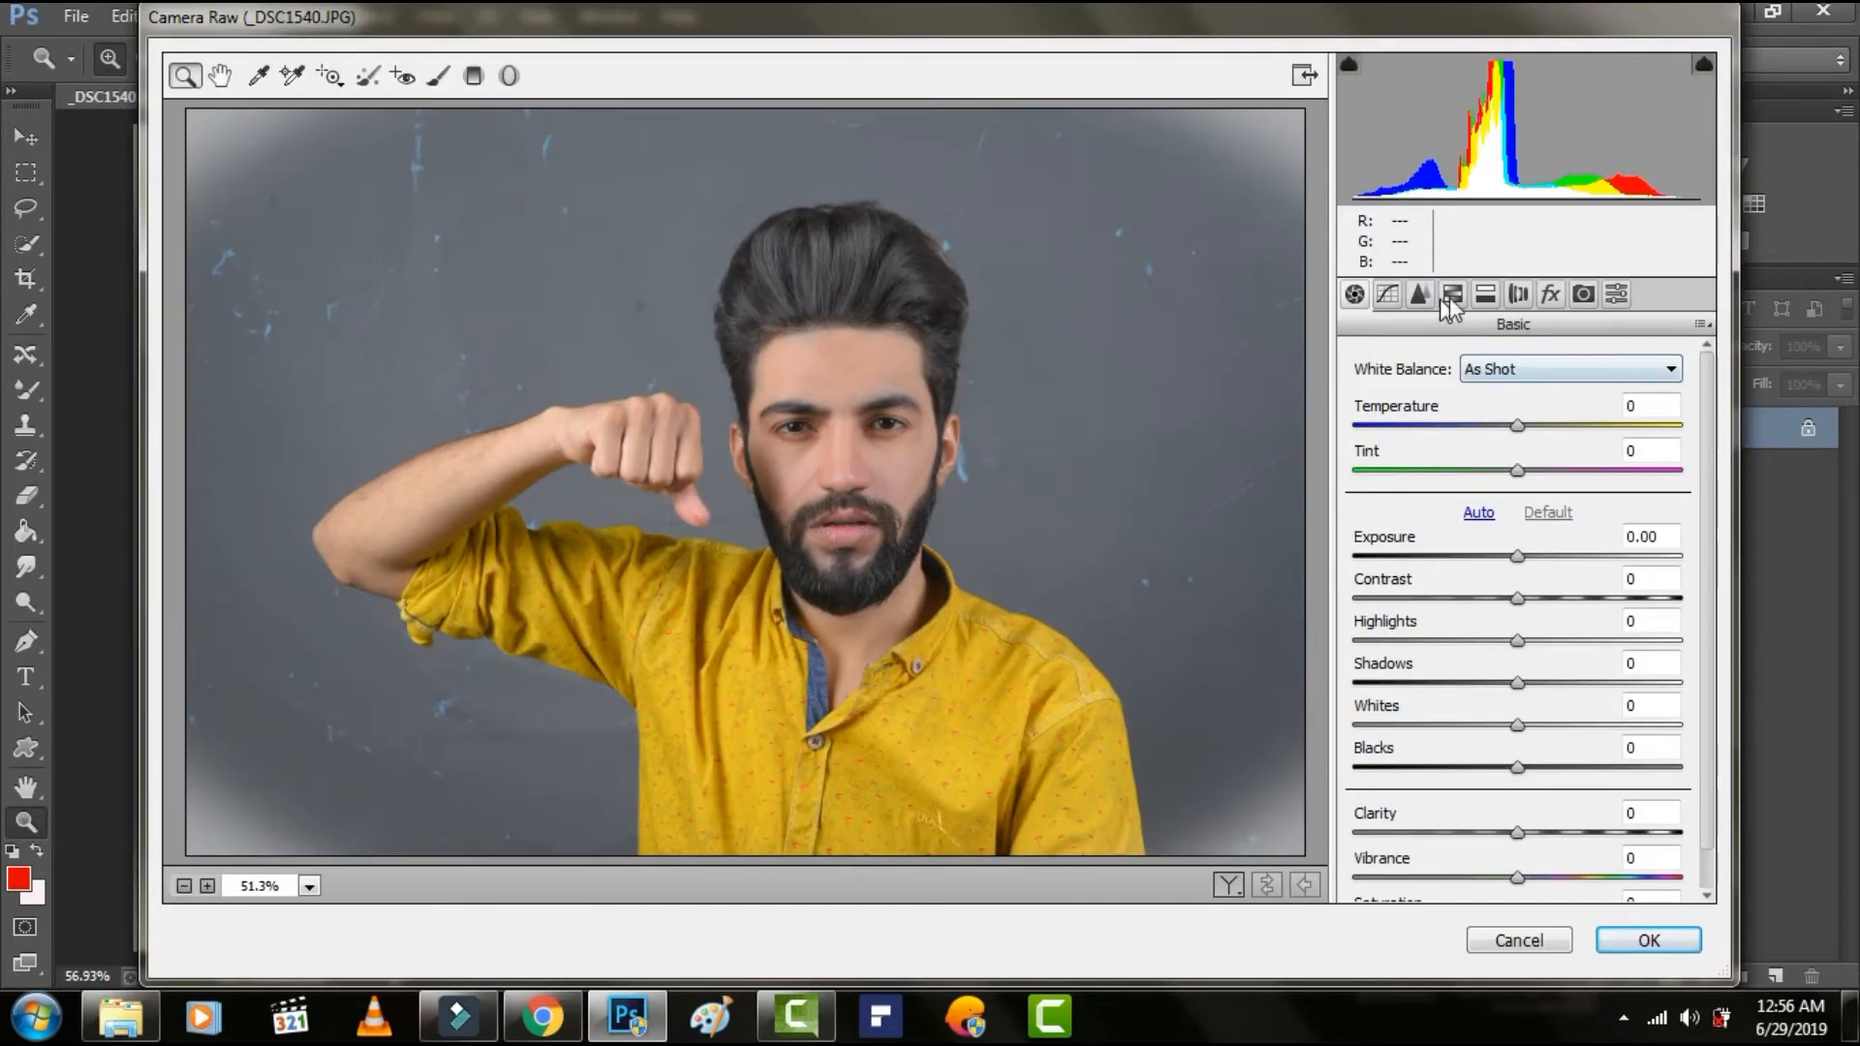
pyautogui.click(1451, 296)
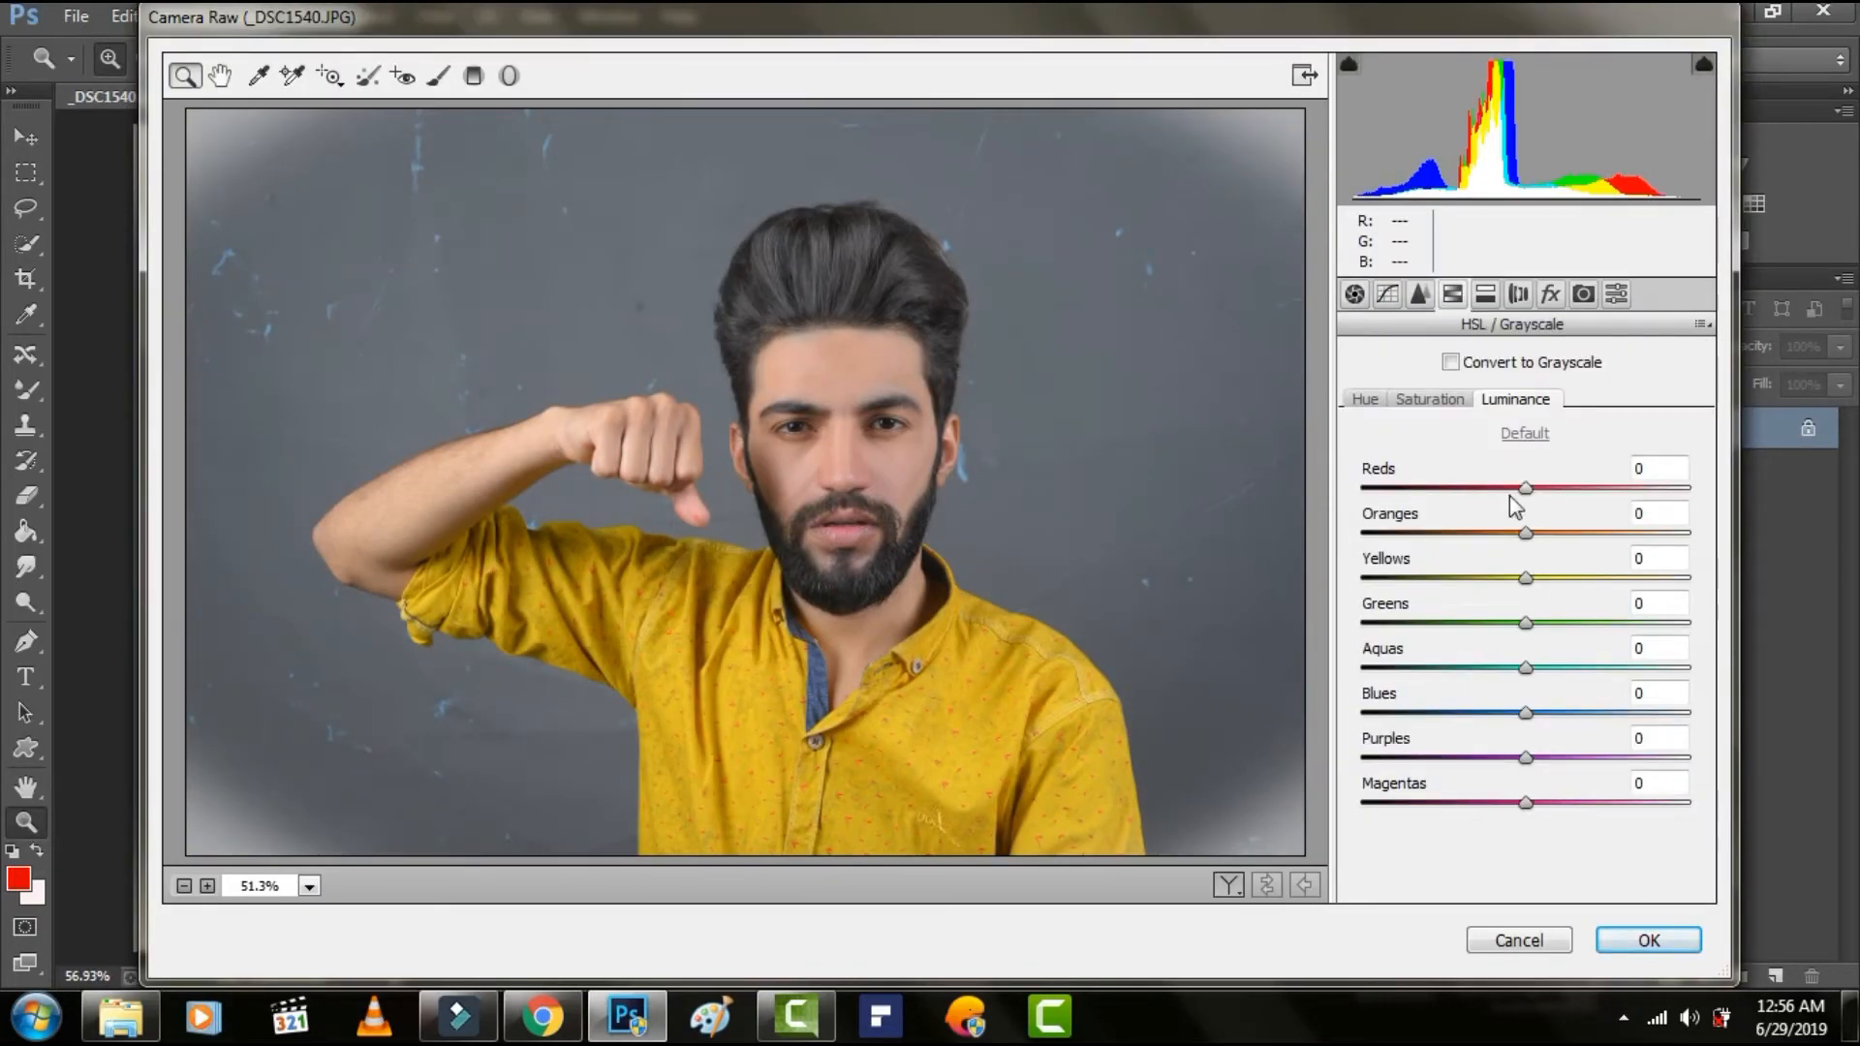
pyautogui.click(1462, 401)
pyautogui.moveTo(1524, 532); pyautogui.dragTo(1513, 534)
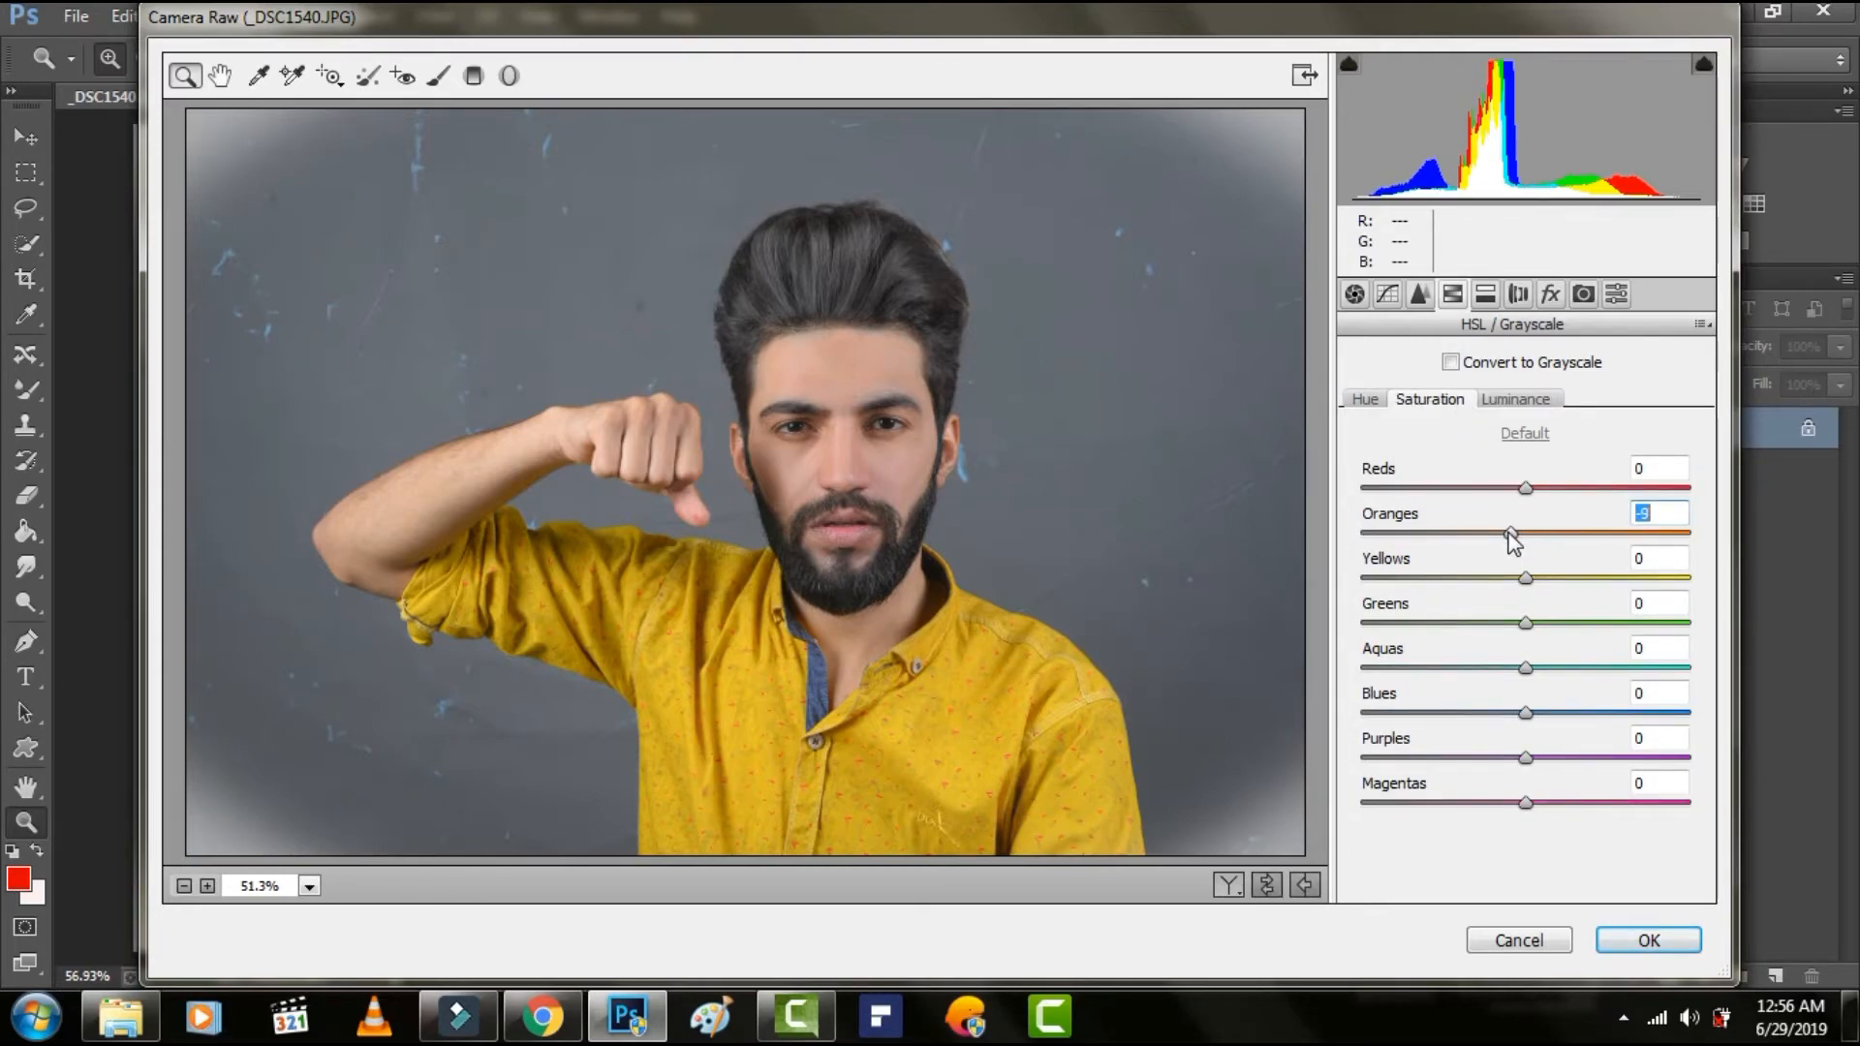
pyautogui.click(1648, 940)
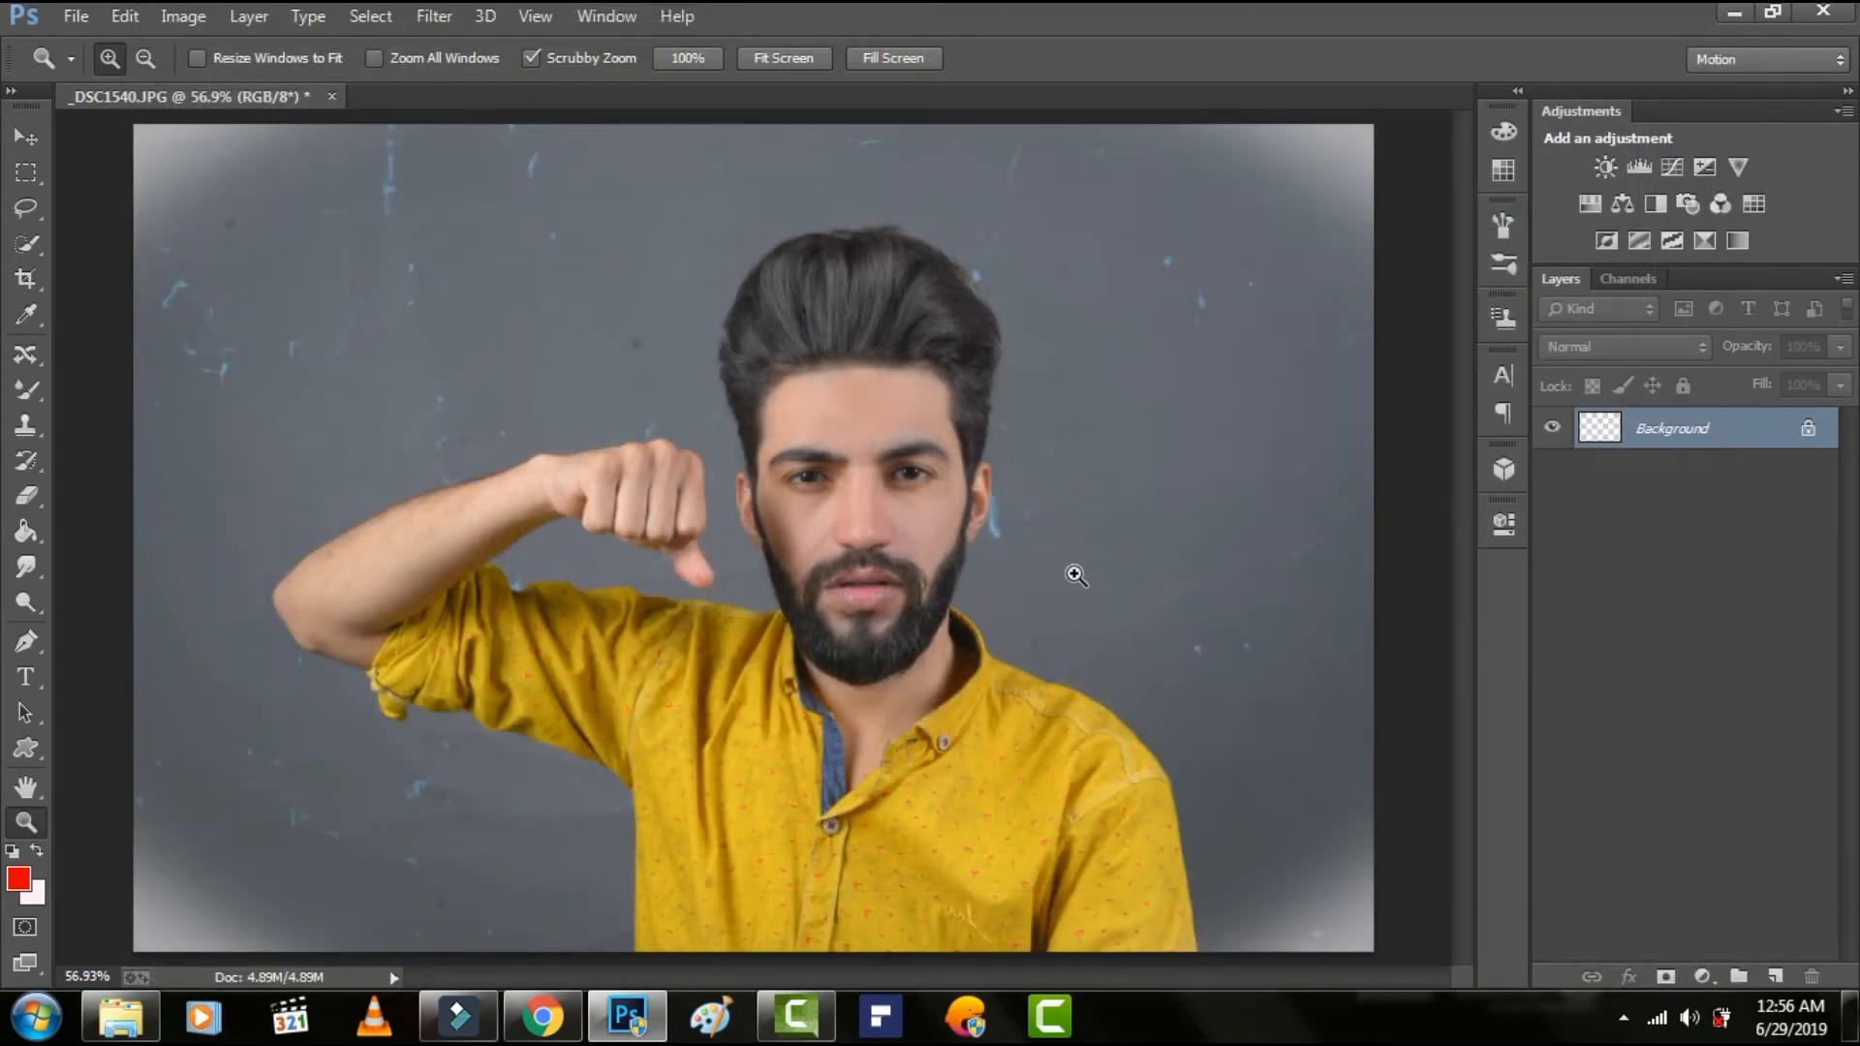